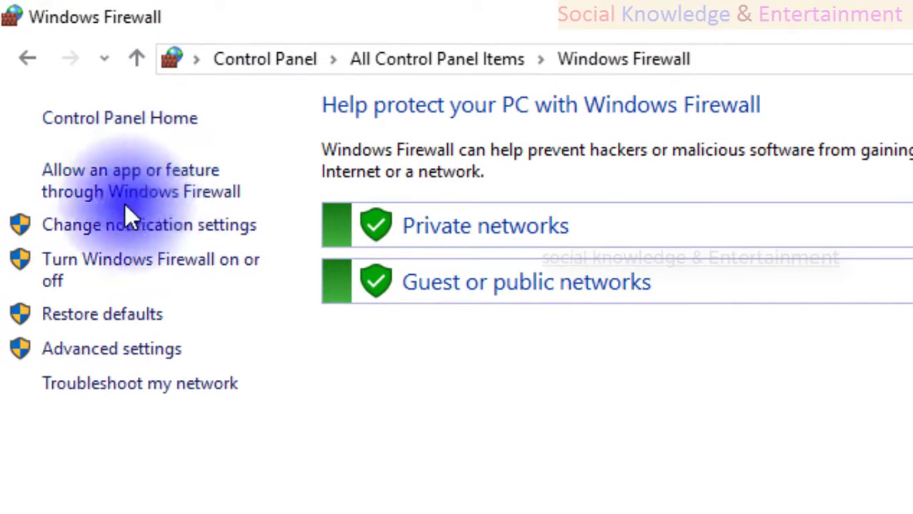
# Open the list of apps allowed through Windows Firewall and look through its entries
pyautogui.click(208, 194)
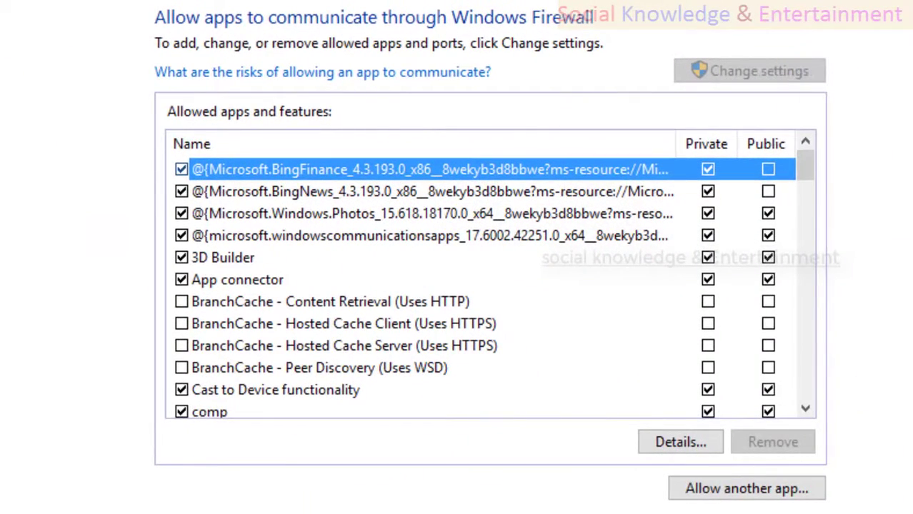
pyautogui.scroll(-10, 422, 230)
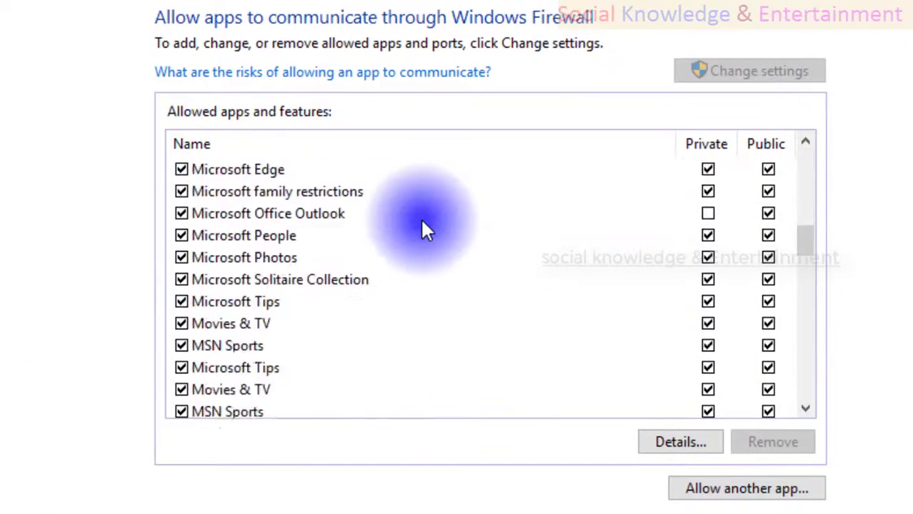
pyautogui.scroll(-15, 422, 223)
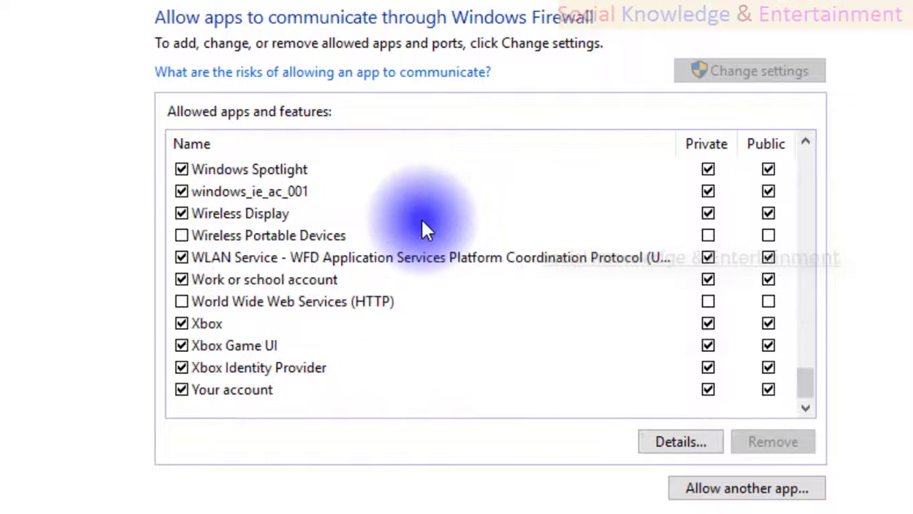
pyautogui.scroll(15, 422, 227)
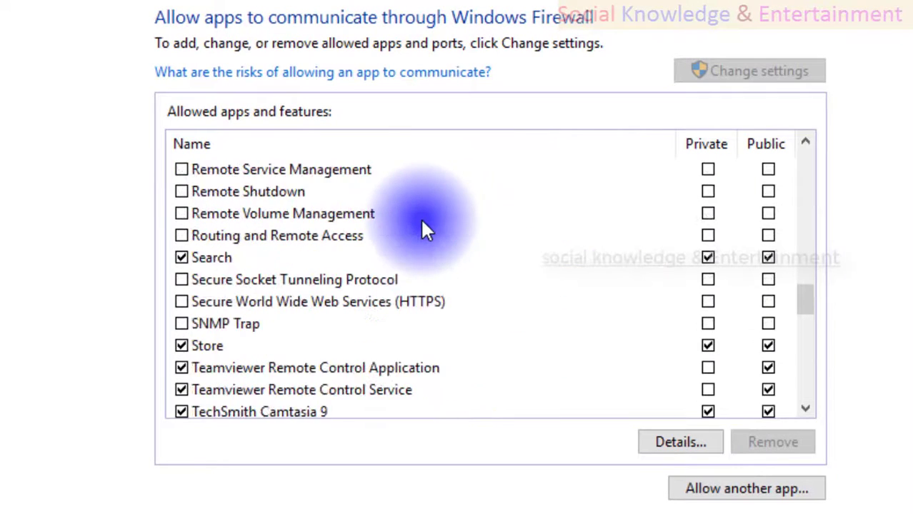
pyautogui.scroll(12, 422, 227)
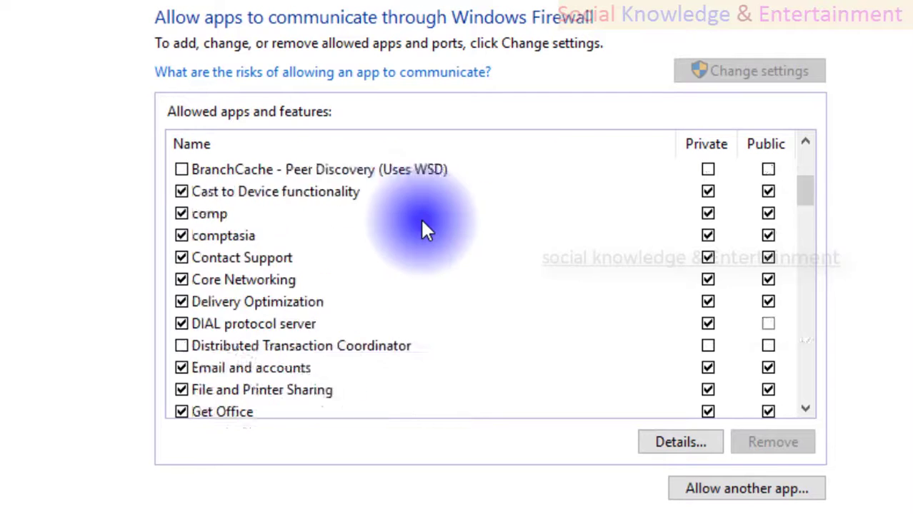
pyautogui.scroll(-4, 422, 227)
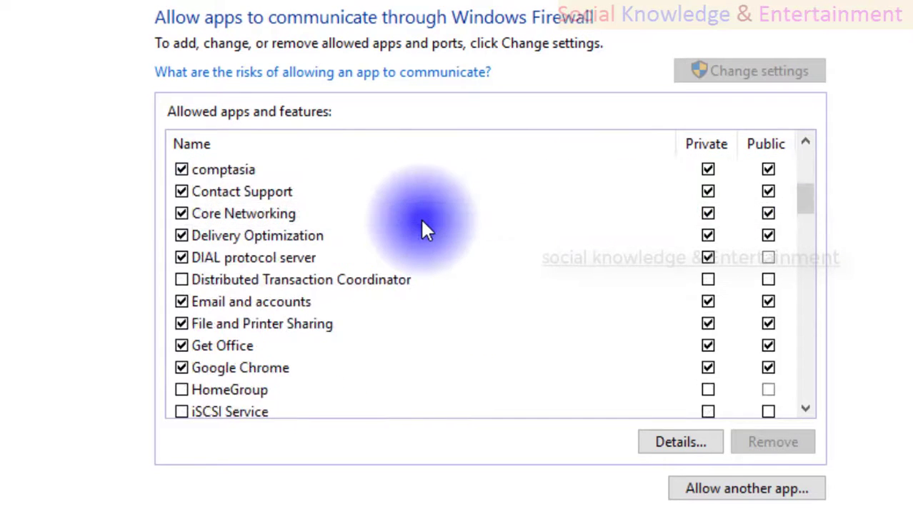
pyautogui.scroll(4, 421, 230)
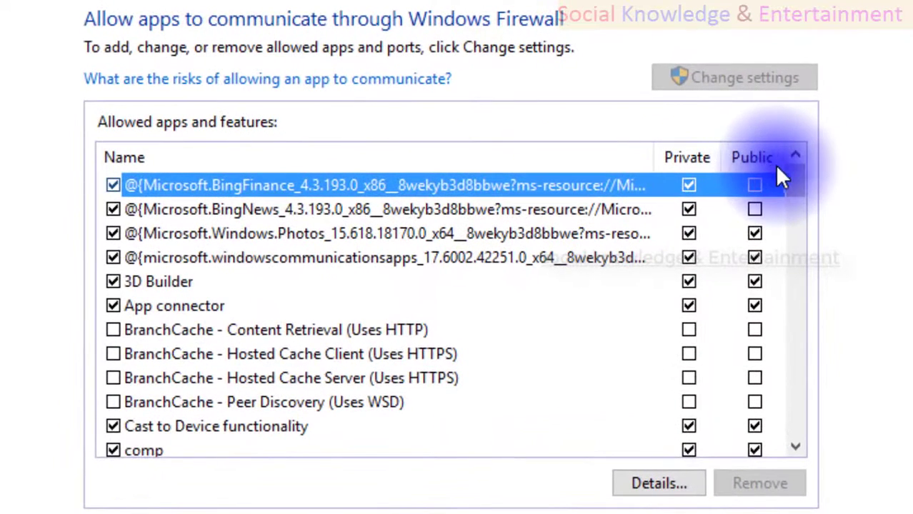
# Narrow the Name column and widen the Private column in the allowed apps list
pyautogui.moveTo(777, 164)
pyautogui.mouseDown()
pyautogui.moveTo(856, 169)
pyautogui.moveTo(744, 173)
pyautogui.moveTo(776, 173)
pyautogui.mouseUp()
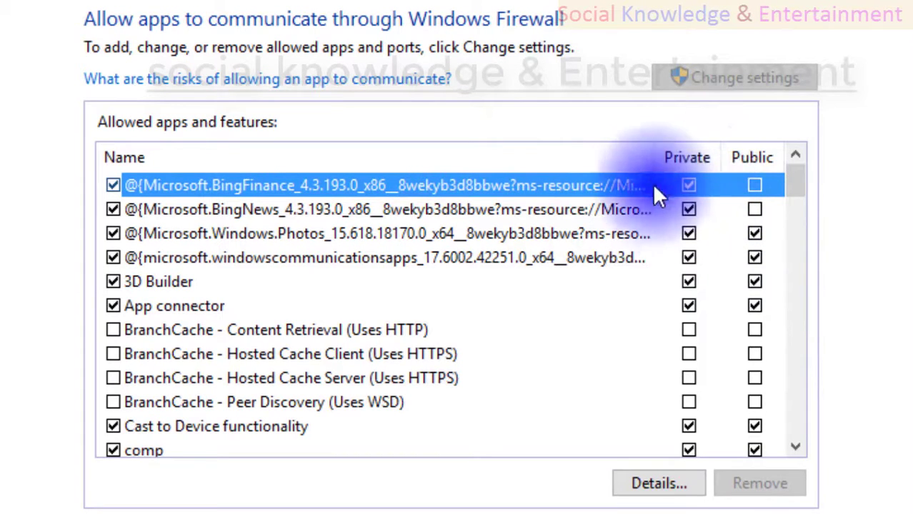
pyautogui.scroll(-1, 659, 171)
pyautogui.moveTo(663, 154); pyautogui.dragTo(584, 175)
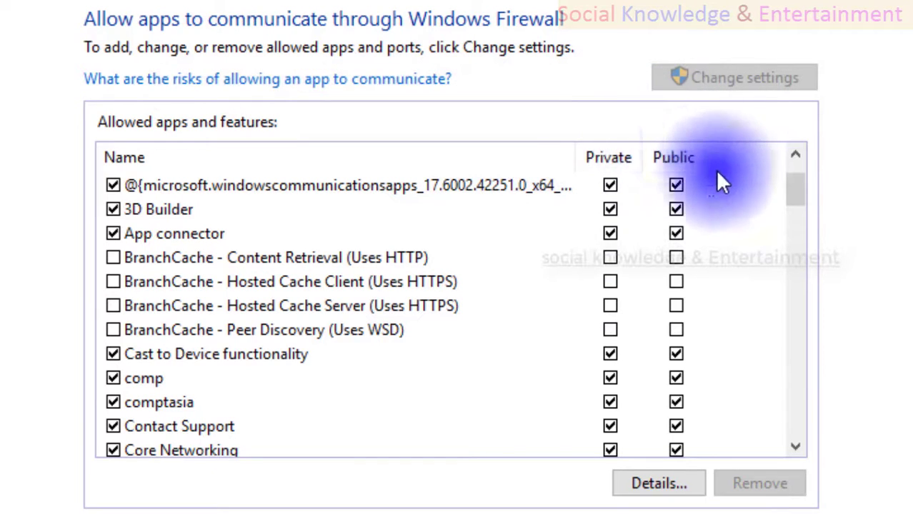
pyautogui.moveTo(646, 163); pyautogui.dragTo(686, 163)
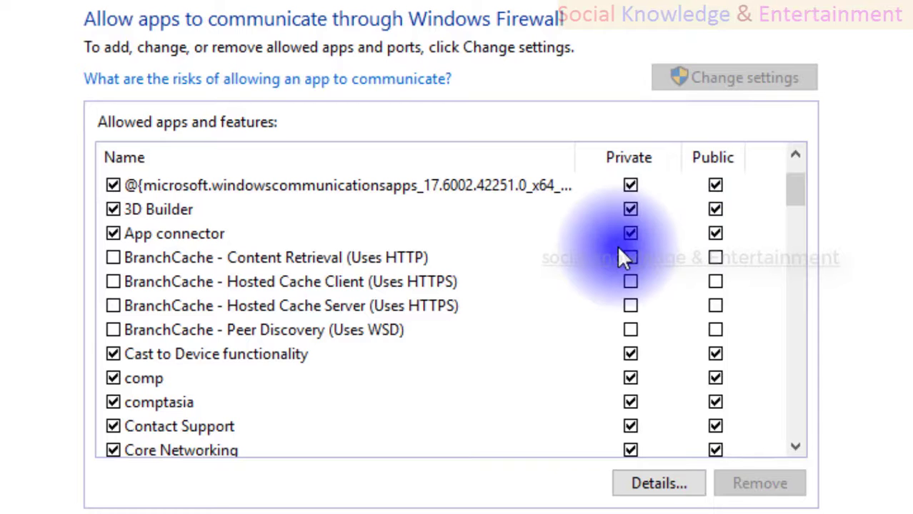
# Examine the Private and Public network permissions across the whole list of allowed apps and features
pyautogui.scroll(-1, 616, 246)
pyautogui.scroll(-5, 616, 246)
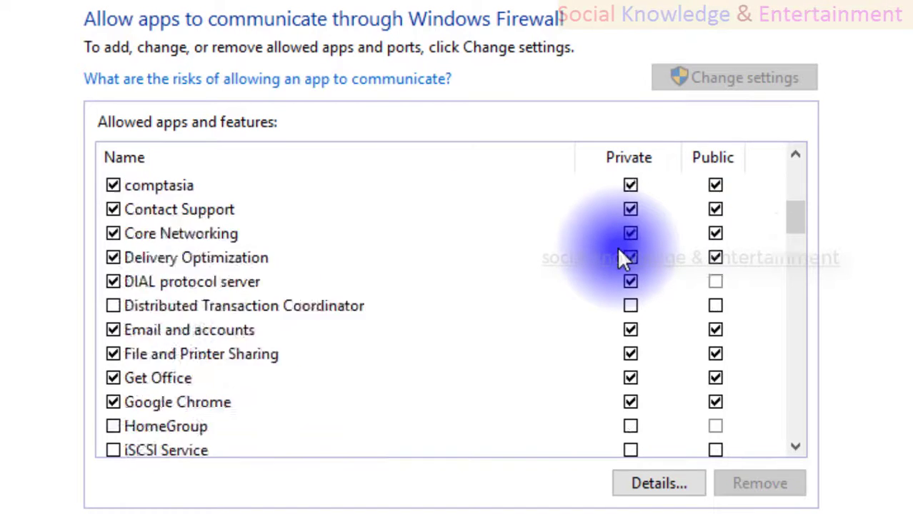
pyautogui.scroll(-20, 617, 245)
pyautogui.scroll(20, 616, 248)
pyautogui.scroll(15, 615, 248)
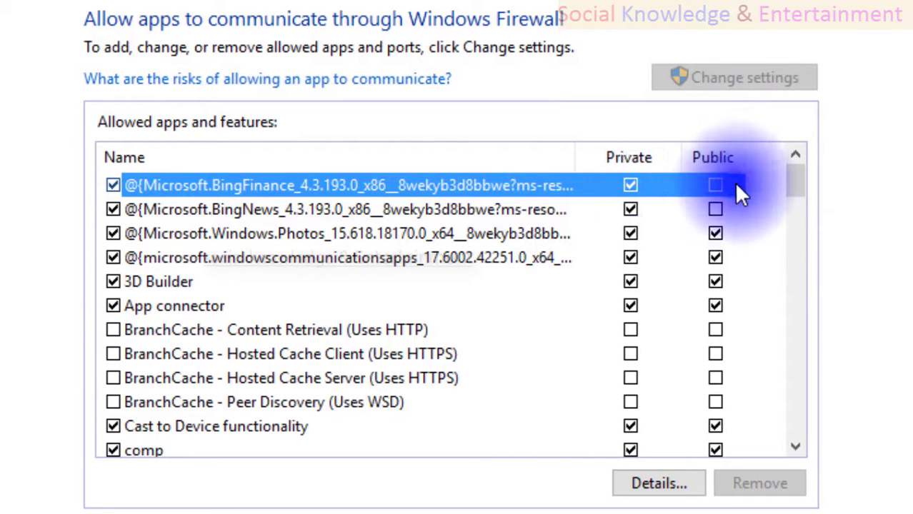
# View the details of the Microsoft.BingFinance entry and close them without changes
pyautogui.click(630, 191)
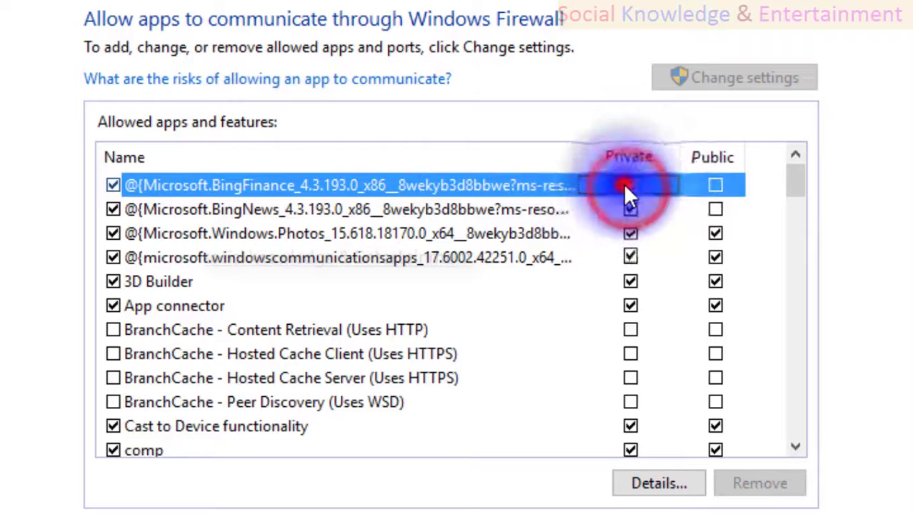
pyautogui.doubleClick(627, 183)
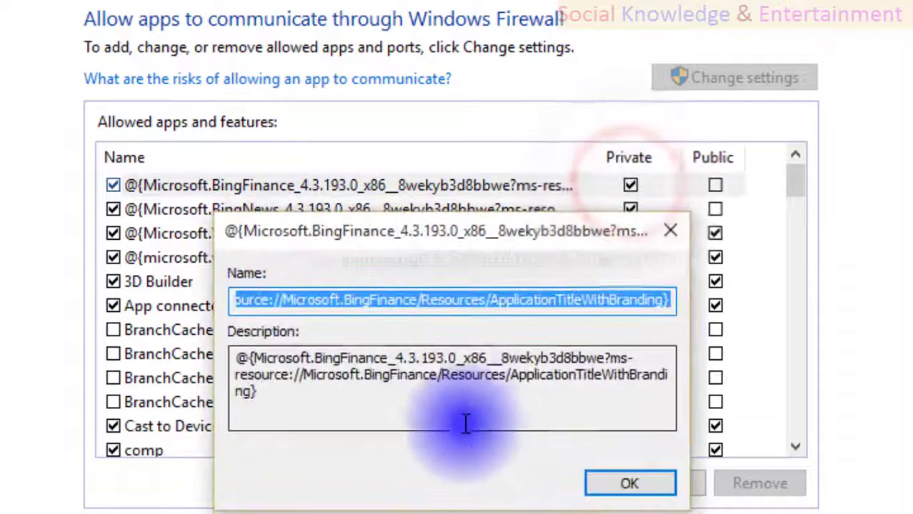
pyautogui.click(672, 230)
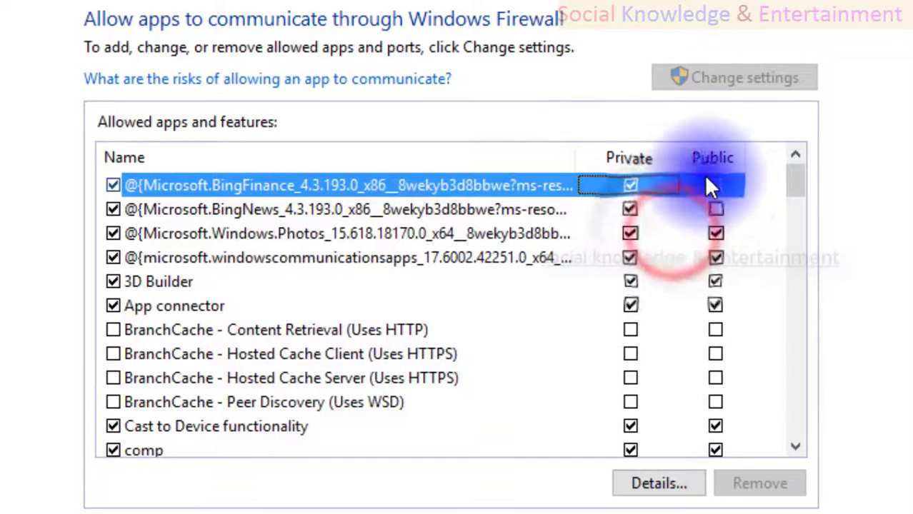
pyautogui.click(714, 186)
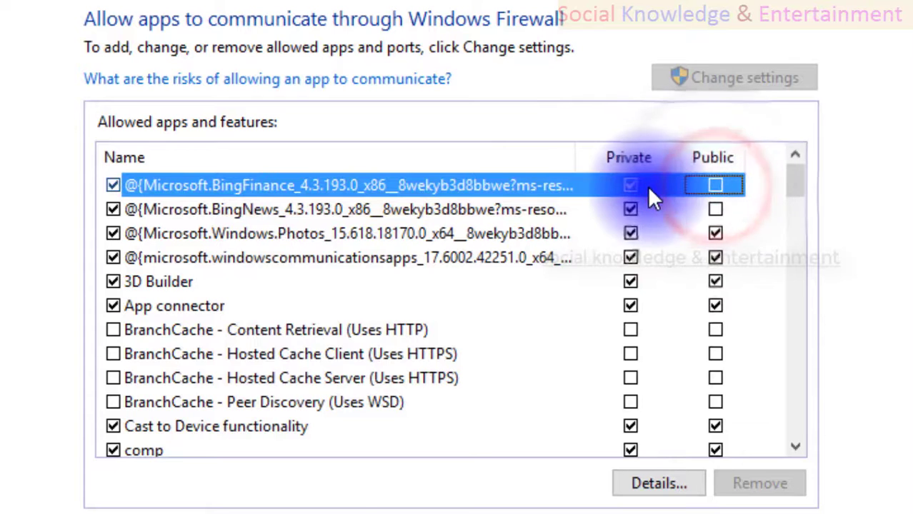
# View the details of the Microsoft.BingNews entry and close them without changes
pyautogui.click(608, 279)
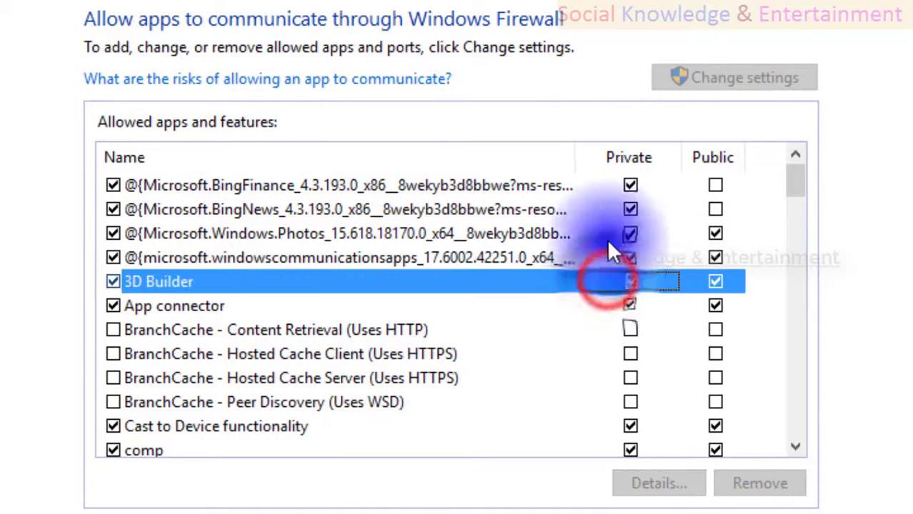
pyautogui.click(631, 179)
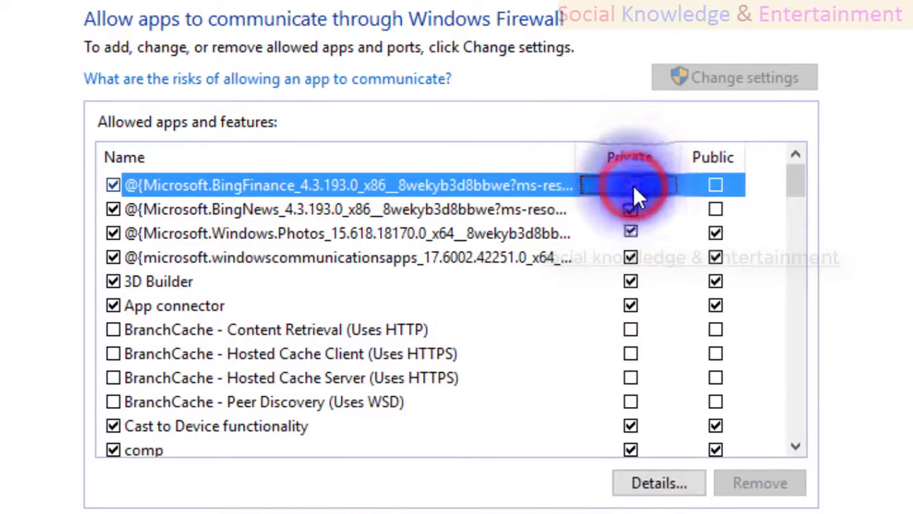
pyautogui.click(632, 207)
pyautogui.click(632, 207)
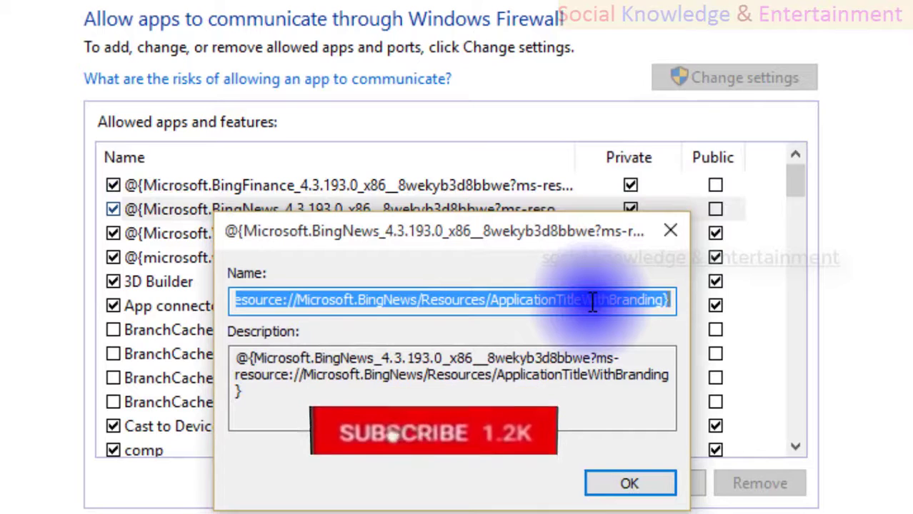
pyautogui.click(671, 231)
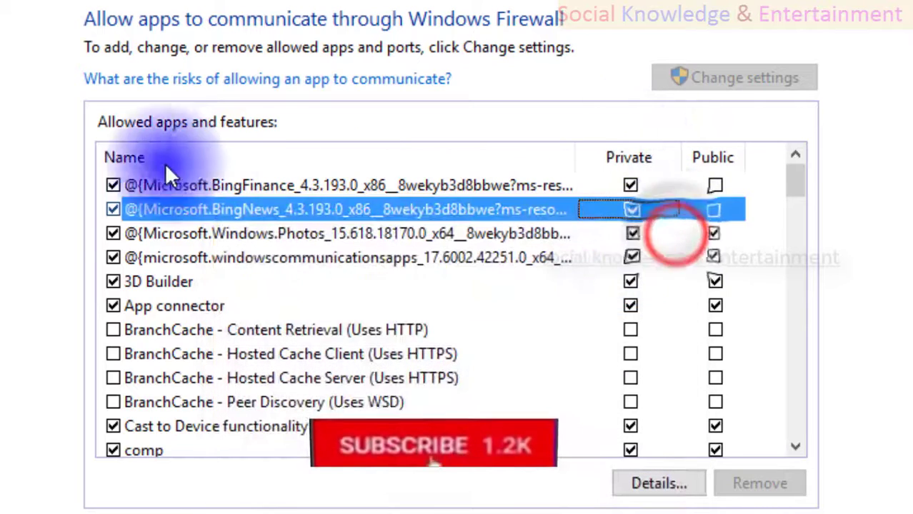
# Try disabling the Microsoft.BingFinance and Microsoft.BingNews entries along with their Private network access
pyautogui.click(113, 183)
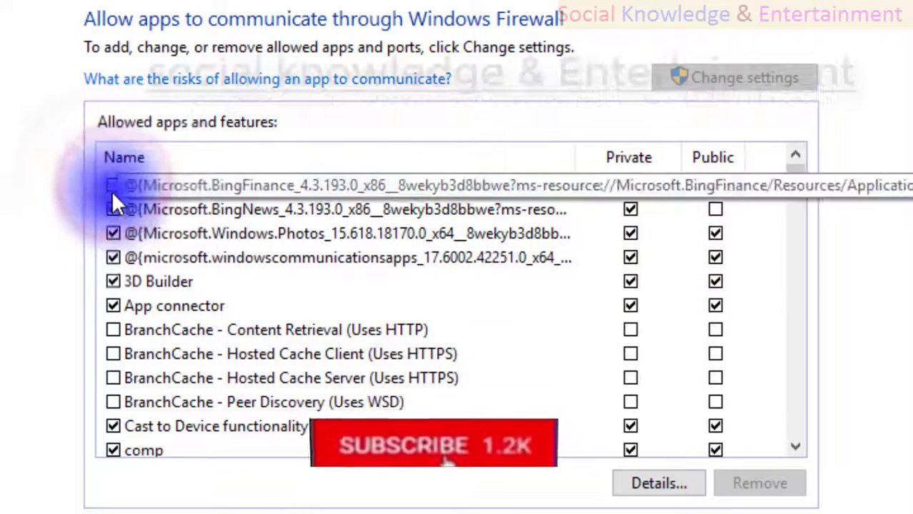
pyautogui.click(113, 210)
pyautogui.click(630, 186)
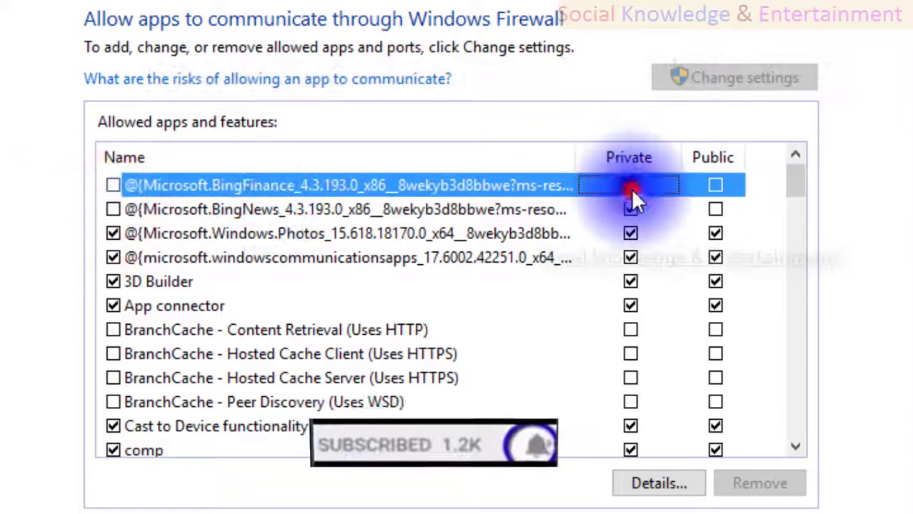
pyautogui.click(630, 207)
# Enable the Microsoft.BingFinance and Microsoft.BingNews entries again, with Private network access for BingFinance
pyautogui.click(631, 186)
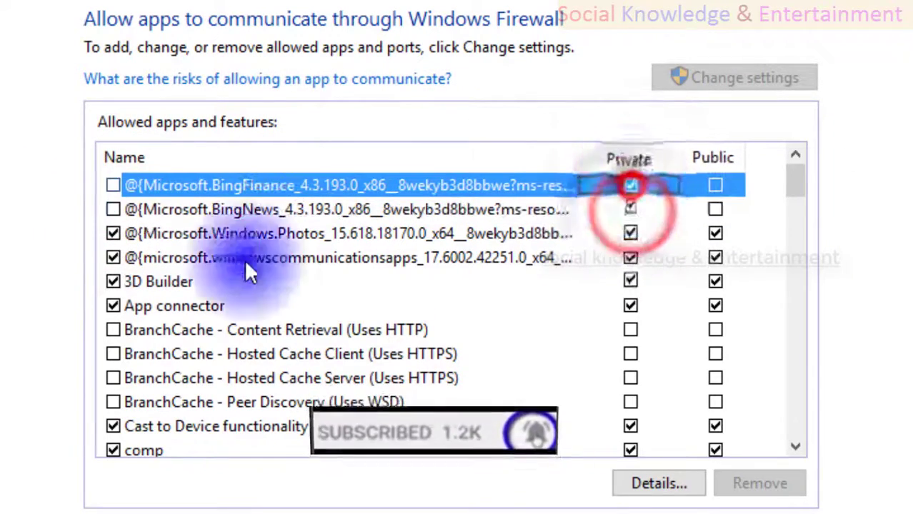
pyautogui.click(113, 185)
pyautogui.click(113, 210)
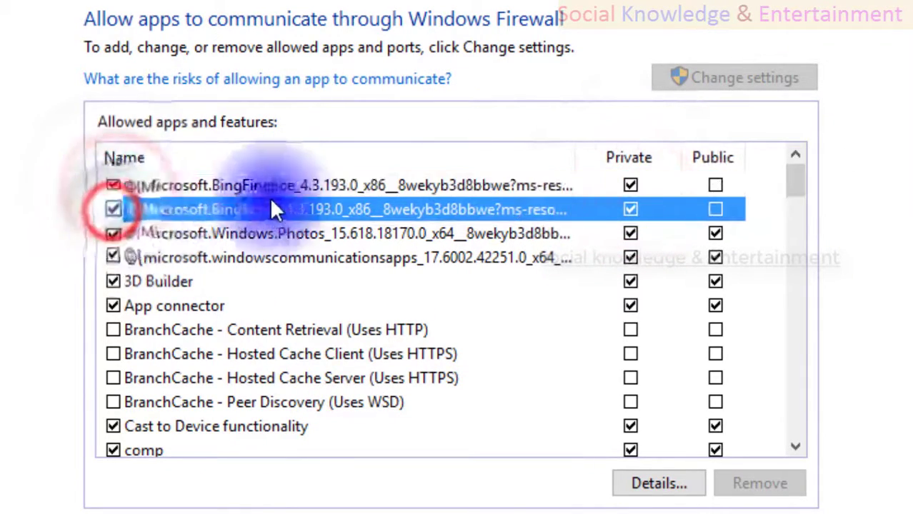
# Disallow Private network access for the microsoft.windowscommunicationsapps and Microsoft.Windows.Photos entries
pyautogui.click(205, 259)
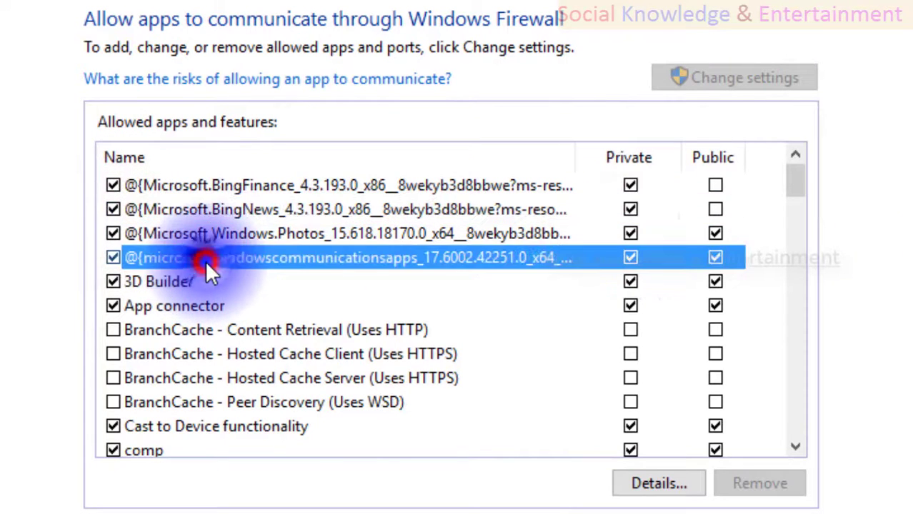
pyautogui.click(628, 255)
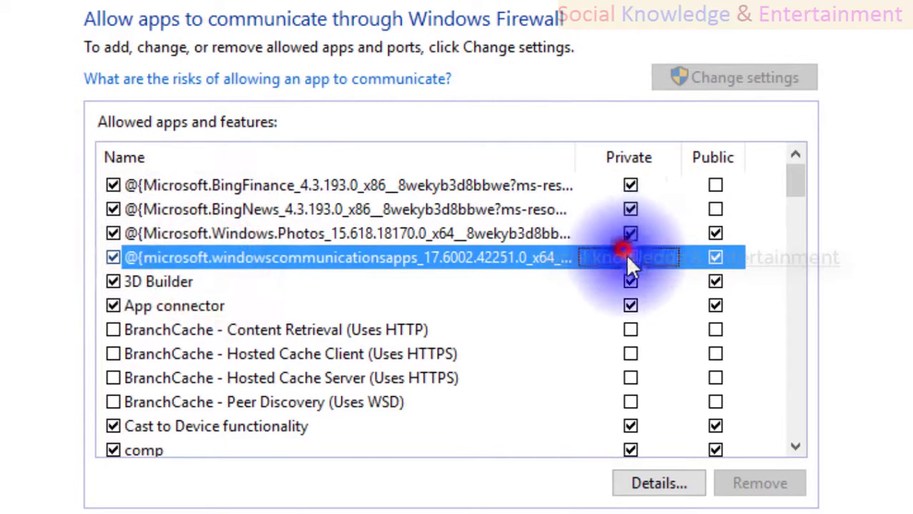
pyautogui.click(629, 233)
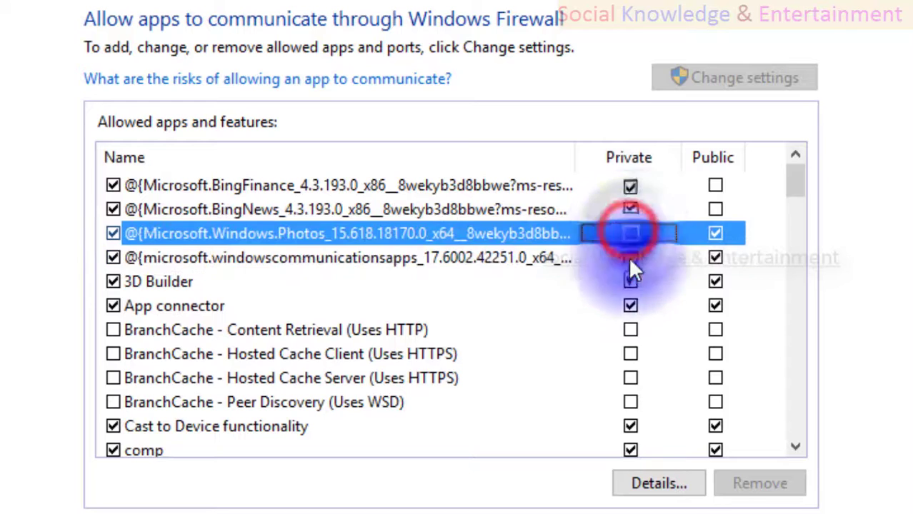
# Try switching Private network access off and back on for the Microsoft.BingNews and Microsoft.BingFinance entries
pyautogui.click(629, 207)
pyautogui.click(629, 185)
pyautogui.click(630, 203)
pyautogui.click(629, 188)
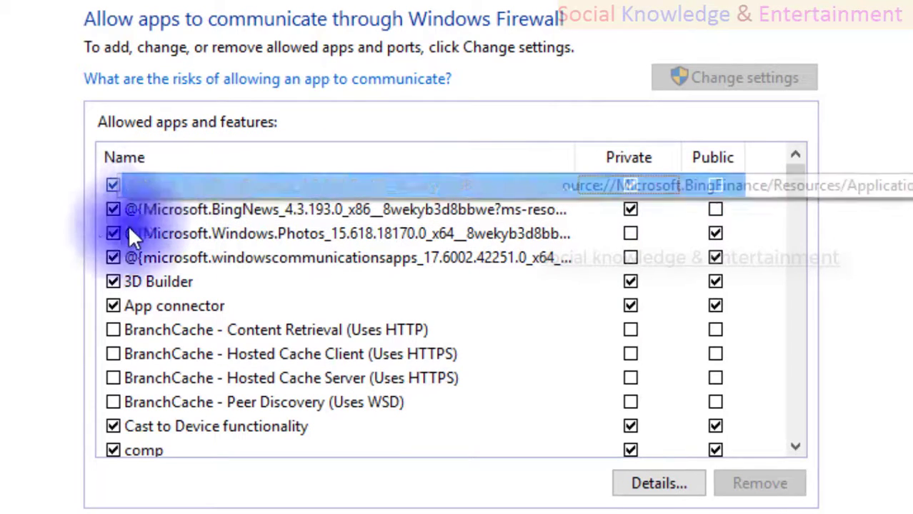
# Try disabling the Microsoft.BingNews entry with its Private access, and enable the entry again
pyautogui.click(111, 209)
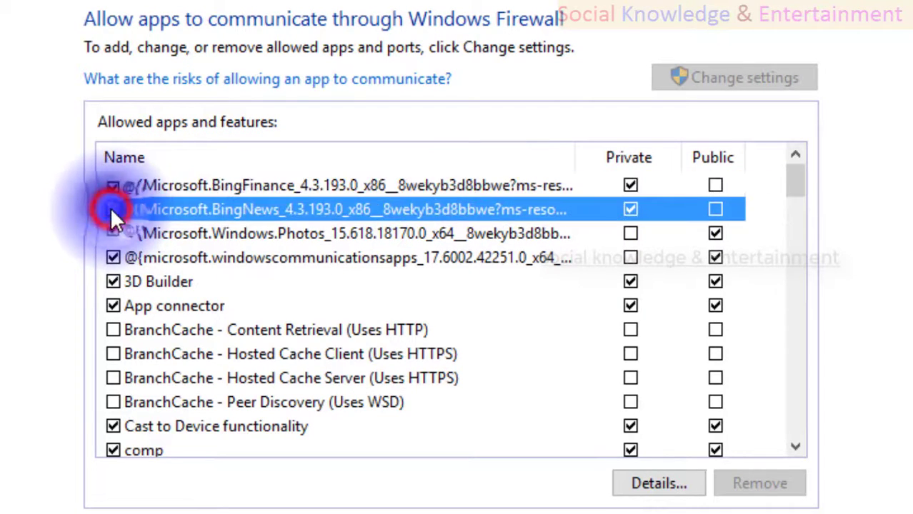
pyautogui.click(632, 208)
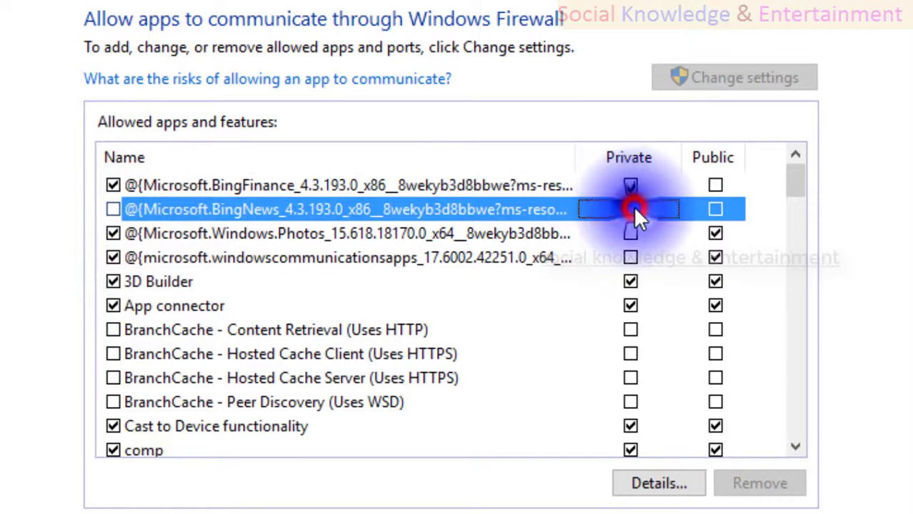
pyautogui.click(117, 210)
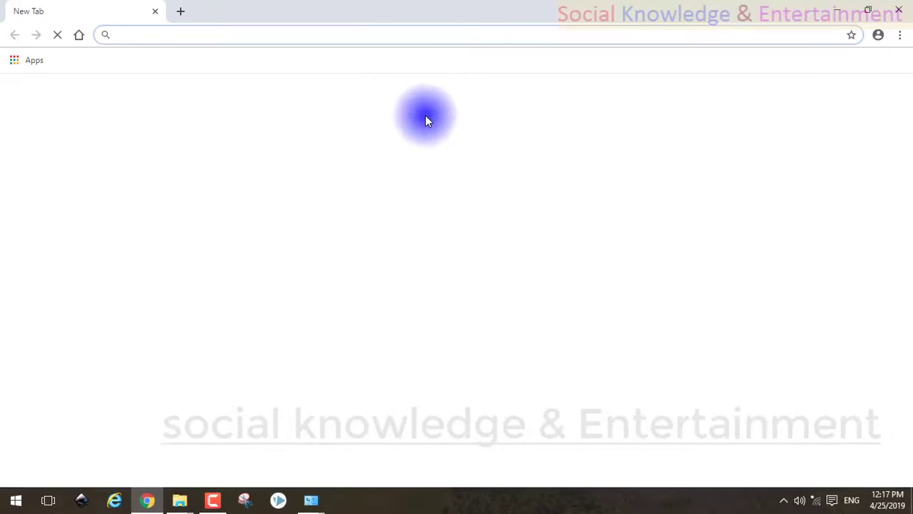
# Check the new tab page in Chrome and close its tab to return to the firewall's allowed apps list
pyautogui.click(288, 290)
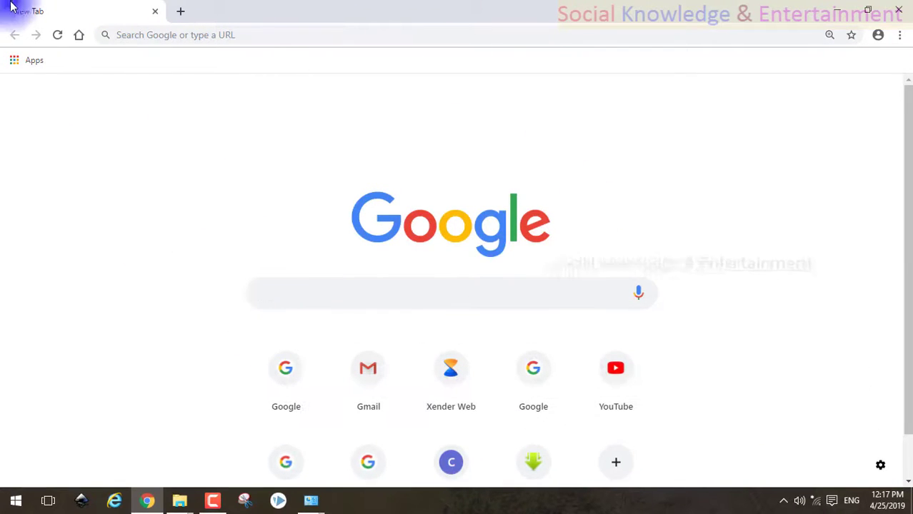
pyautogui.click(178, 11)
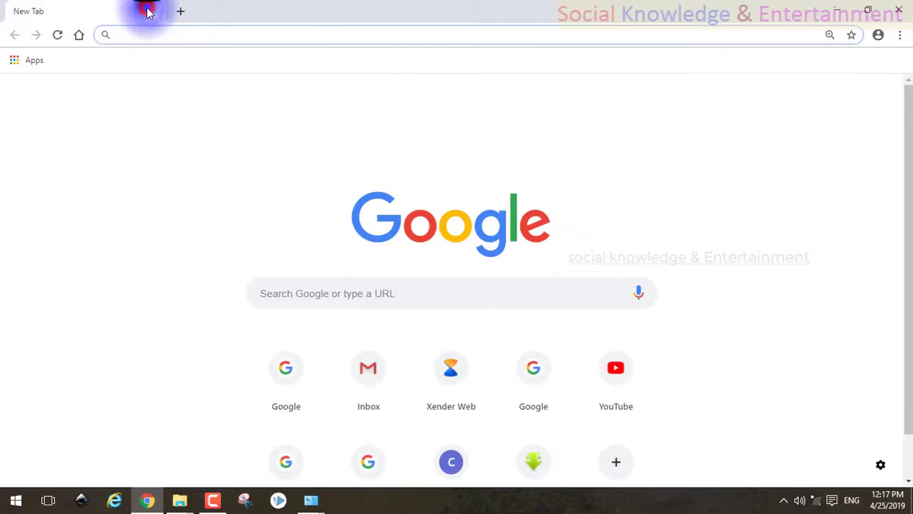
pyautogui.click(157, 11)
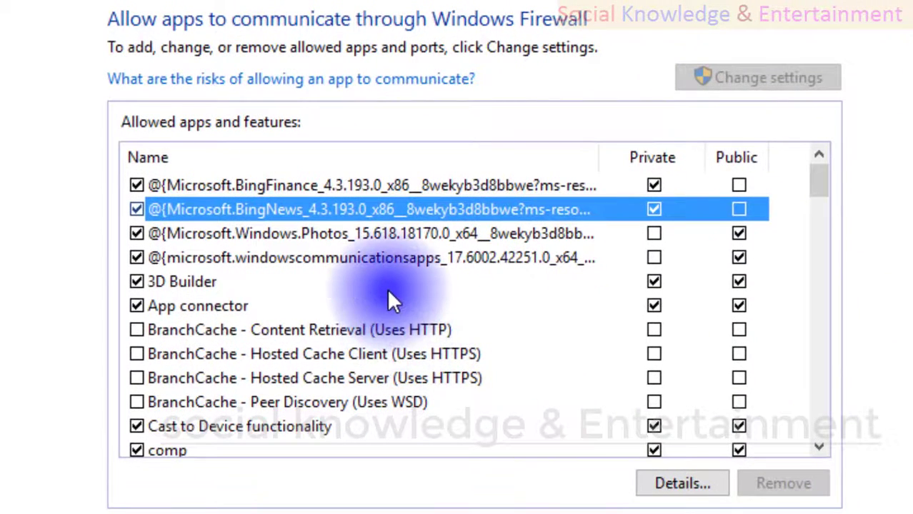
# Try changing Private network access for the Microsoft.BingNews entry and close its details dialog
pyautogui.click(266, 185)
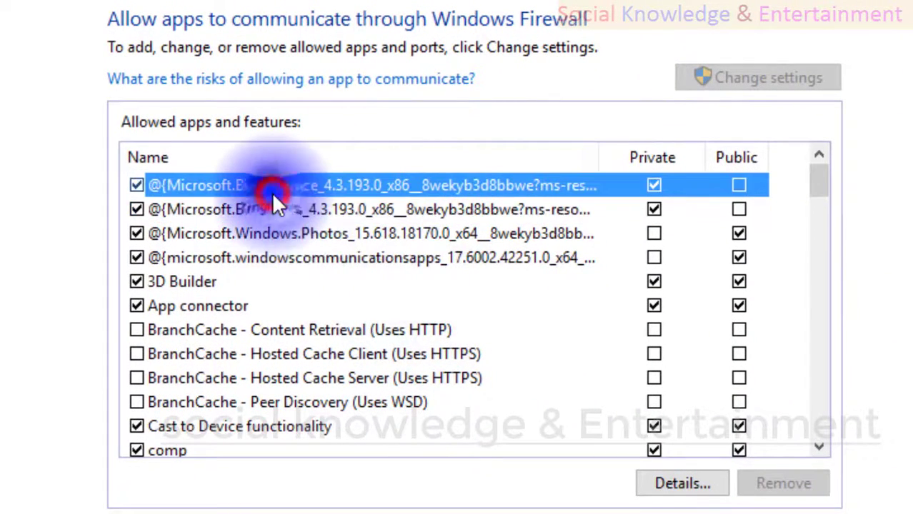
pyautogui.click(303, 215)
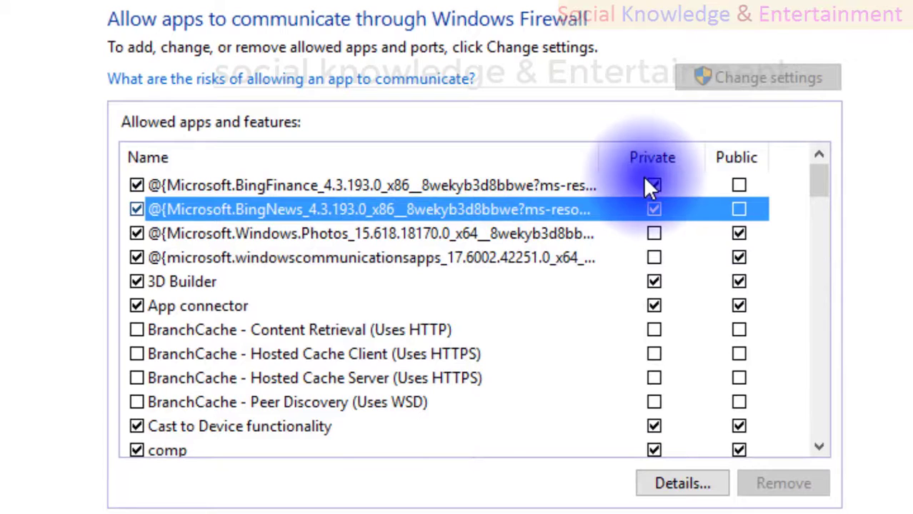
pyautogui.click(655, 209)
pyautogui.click(655, 205)
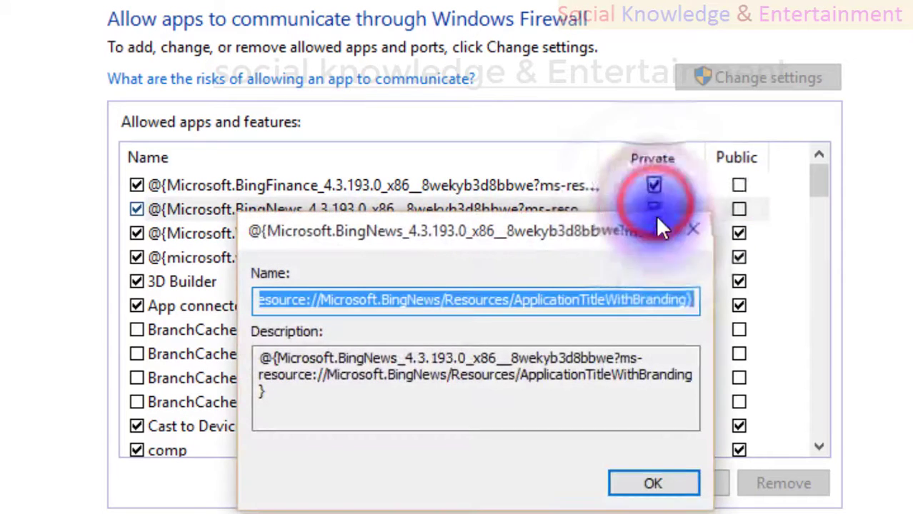
pyautogui.click(704, 227)
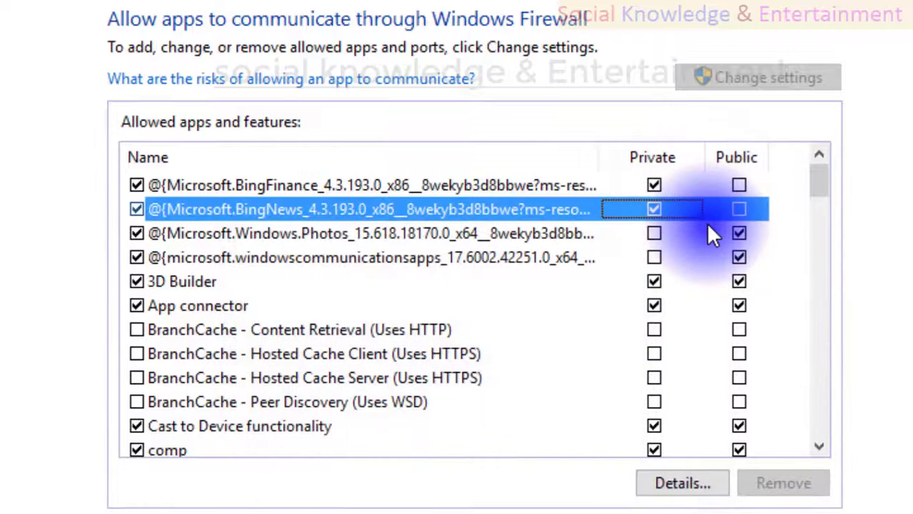
pyautogui.click(654, 210)
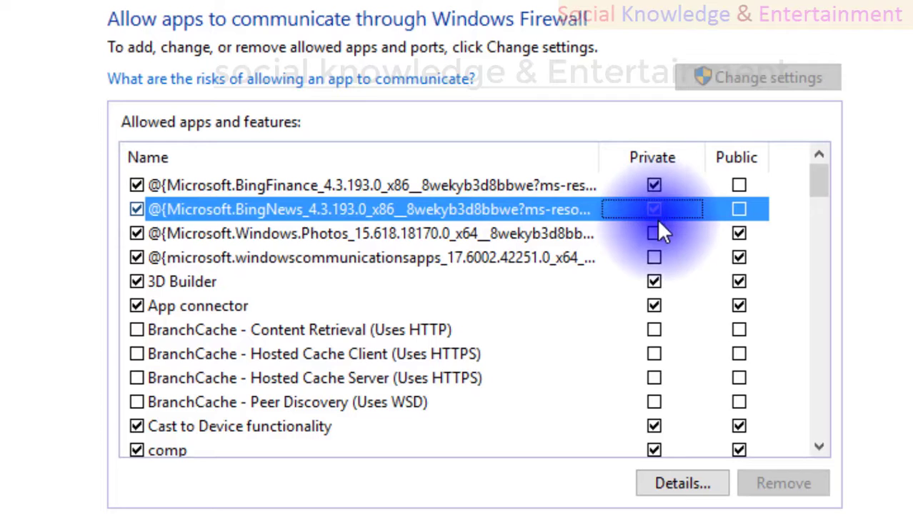
# Try switching Public network access off and back on for the Microsoft.Windows.Photos entry and close its details dialog
pyautogui.click(550, 185)
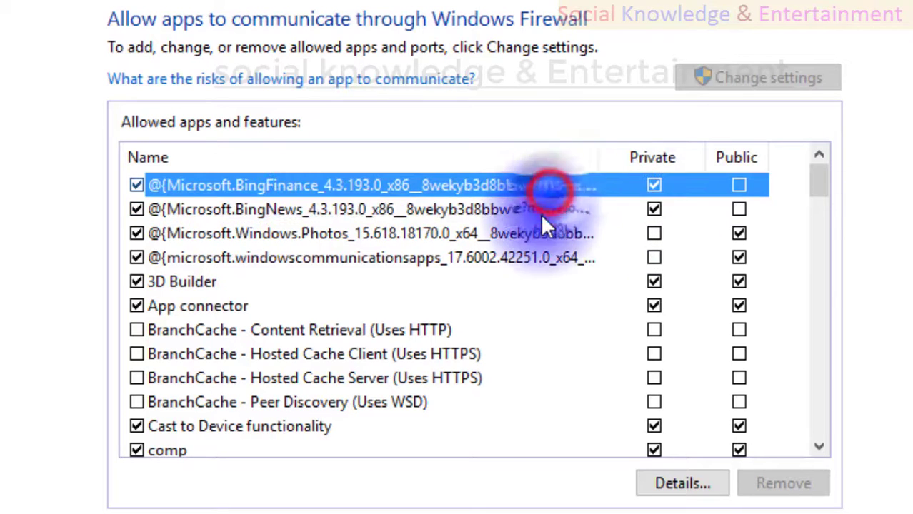
pyautogui.click(404, 233)
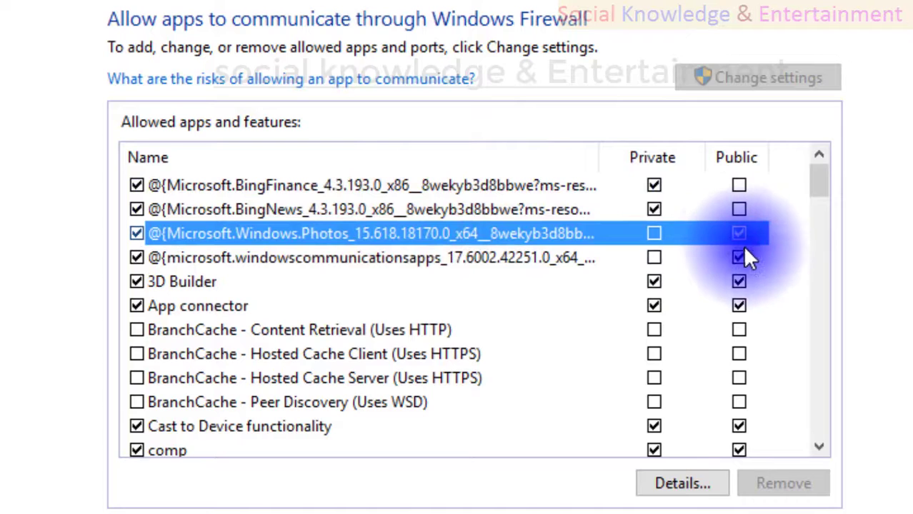
pyautogui.click(736, 231)
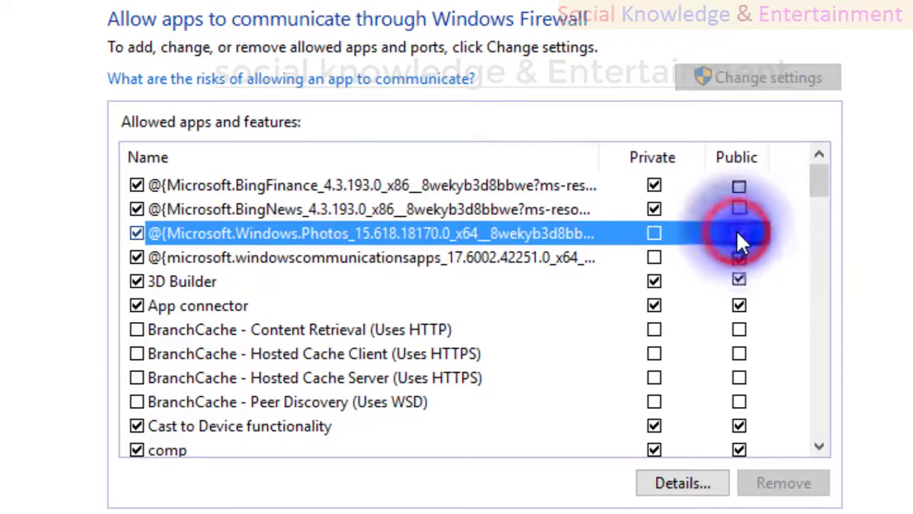
pyautogui.doubleClick(736, 233)
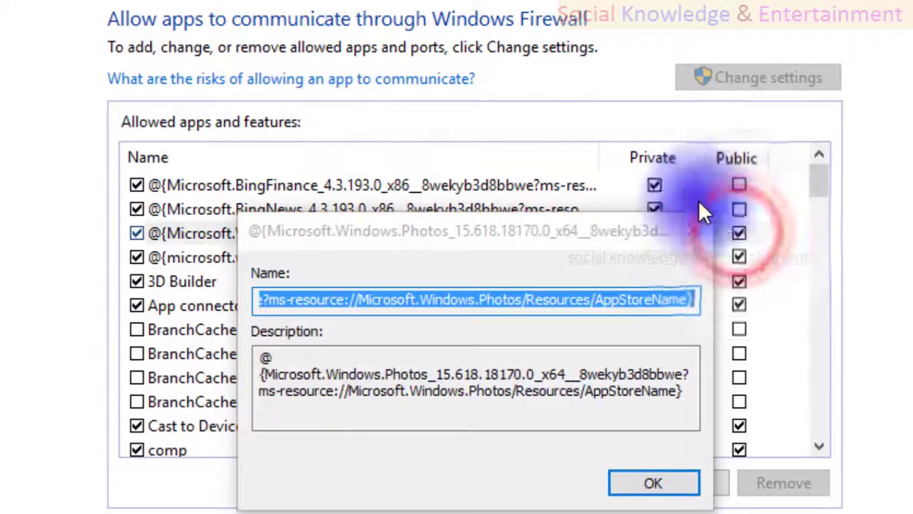
pyautogui.click(693, 231)
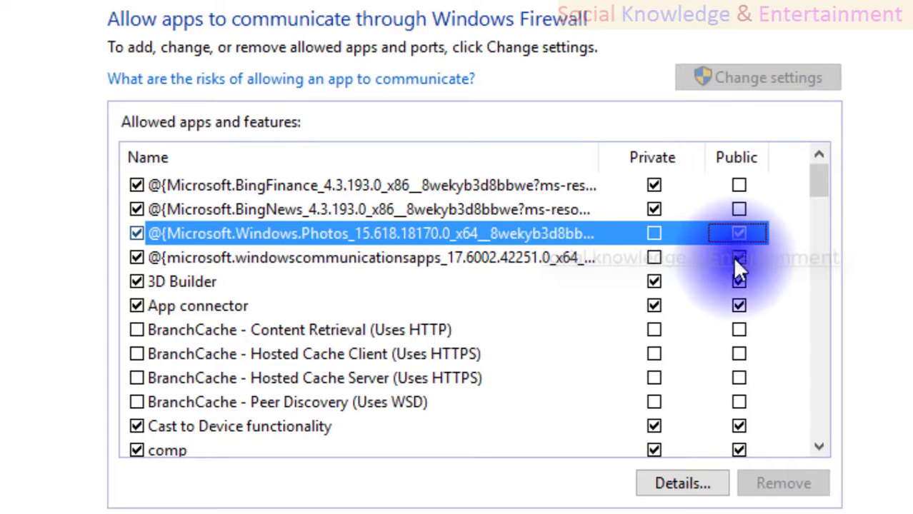
# Examine the app tiles in the Start menu, from Calendar and Mail down to Store, and return to the allowed apps list
pyautogui.press('super')
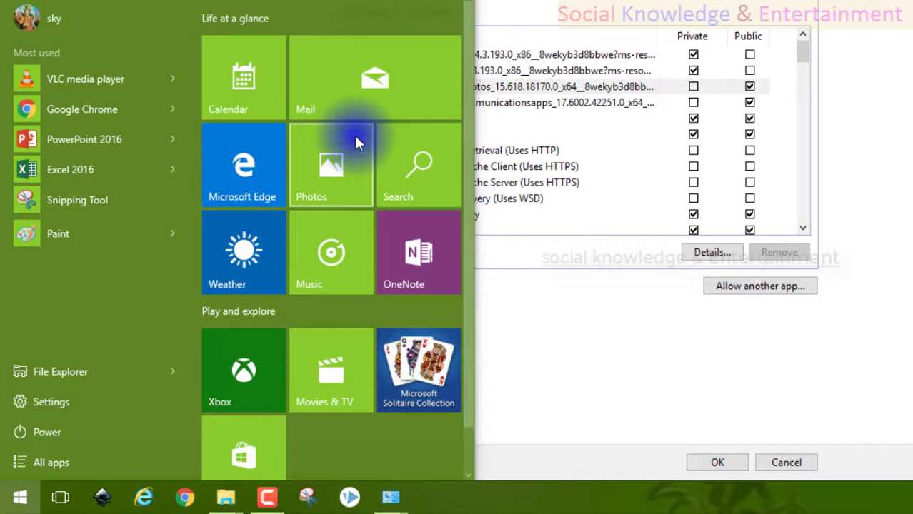
pyautogui.scroll(-1, 356, 140)
pyautogui.scroll(1, 356, 140)
pyautogui.scroll(-1, 357, 143)
pyautogui.scroll(1, 357, 143)
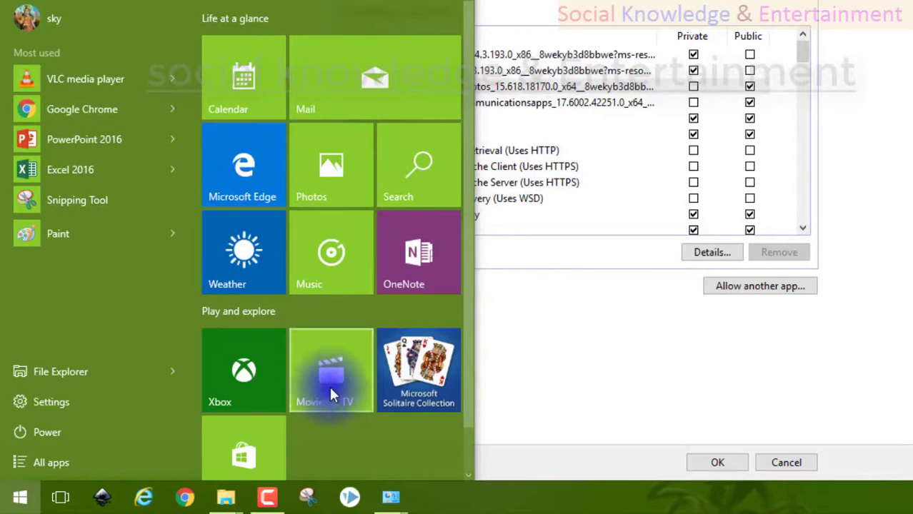
pyautogui.scroll(-1, 211, 404)
pyautogui.scroll(1, 210, 405)
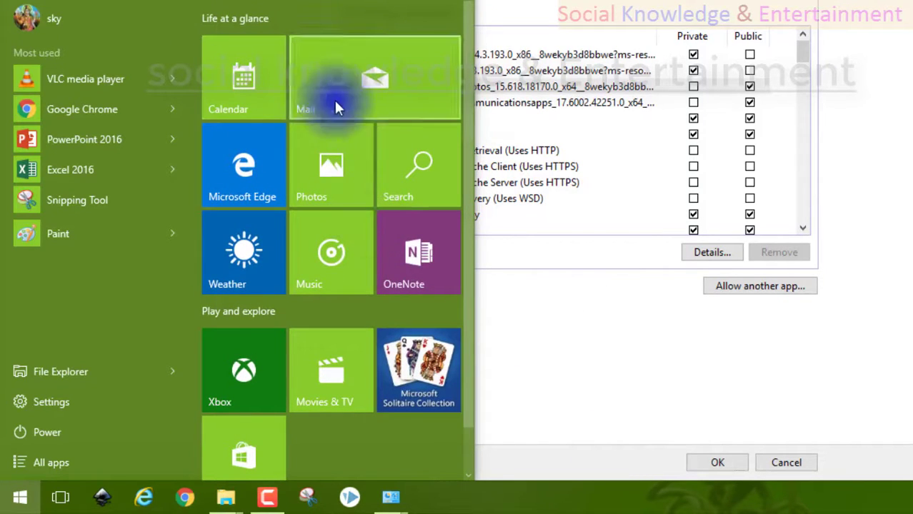
pyautogui.scroll(-1, 337, 377)
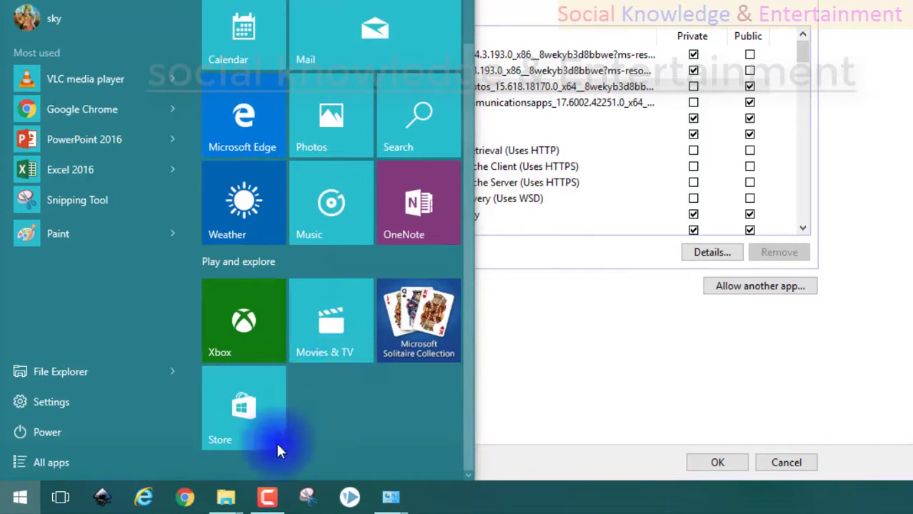
pyautogui.click(498, 376)
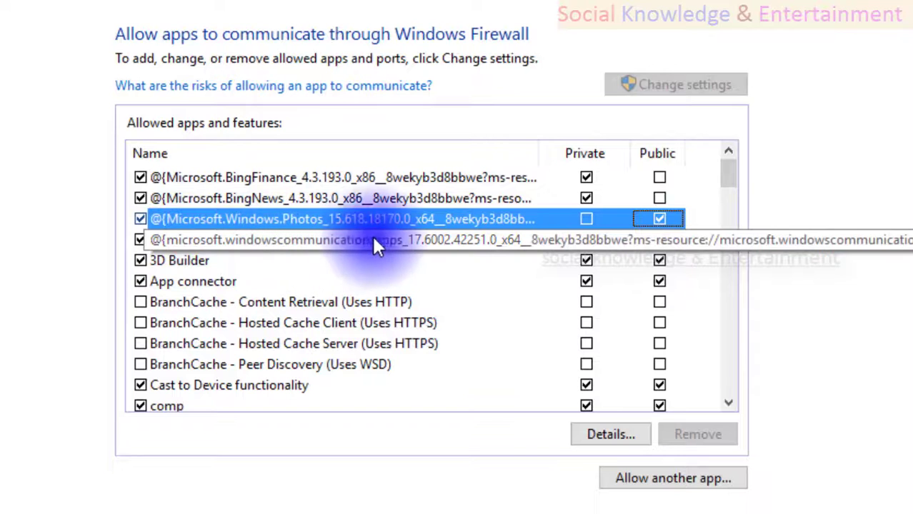
# Try toggling Public network access for the microsoft.windowscommunicationsapps and Microsoft.Windows.Photos entries
pyautogui.click(435, 236)
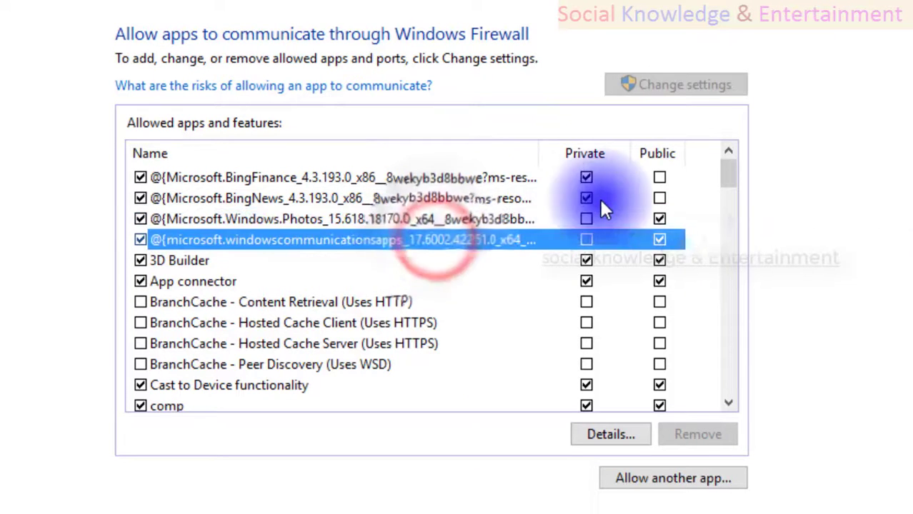
pyautogui.click(661, 232)
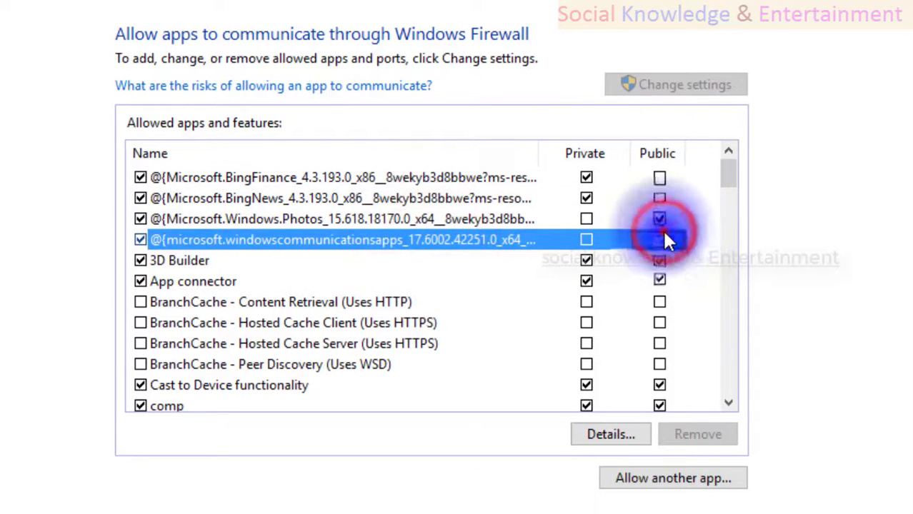
pyautogui.click(660, 221)
pyautogui.click(660, 235)
pyautogui.click(659, 218)
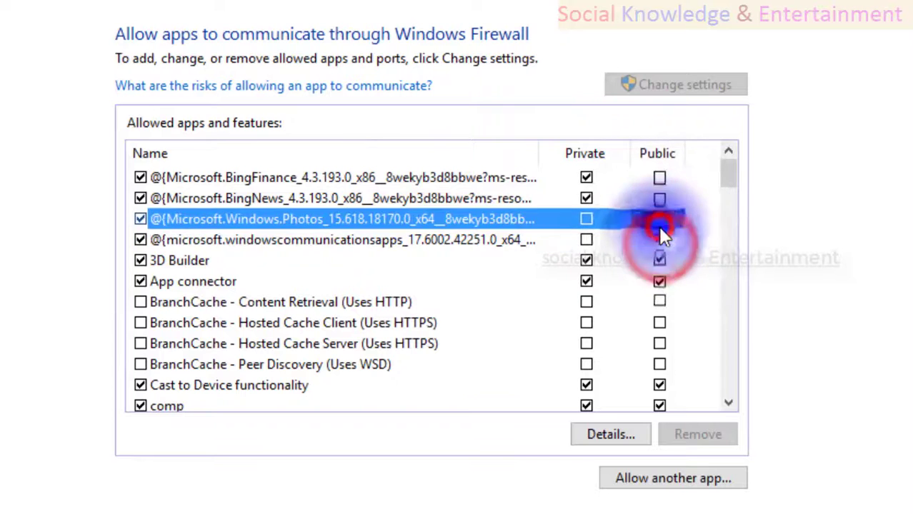
# Inspect the details of the microsoft.windowscommunicationsapps entry, highlight part of its description, and close the dialog
pyautogui.doubleClick(657, 238)
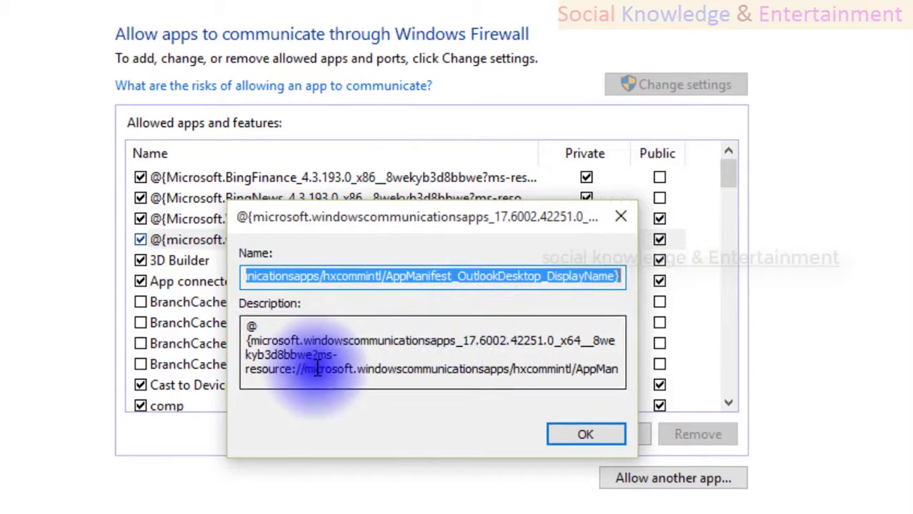
pyautogui.moveTo(347, 358); pyautogui.dragTo(680, 321)
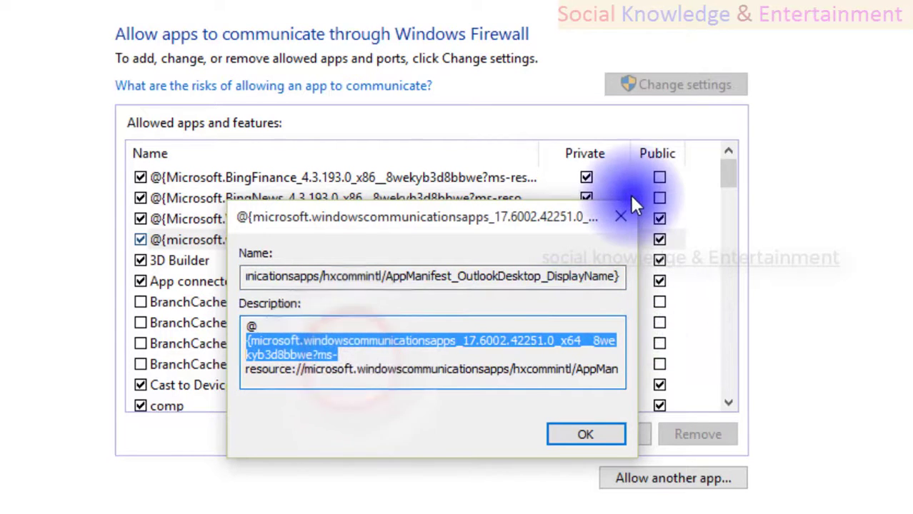
pyautogui.click(621, 216)
# Compare the Microsoft.Windows.Photos and microsoft.windowscommunicationsapps entries with the app tiles in the Start menu
pyautogui.click(658, 219)
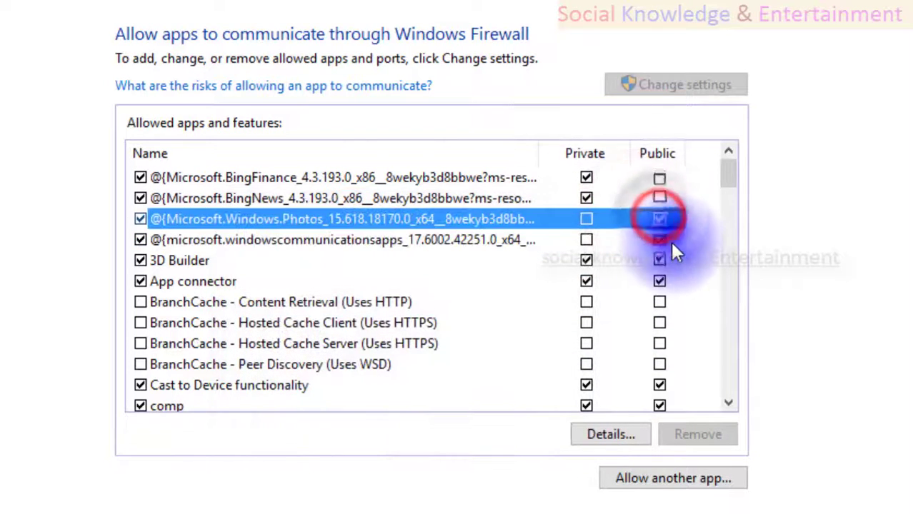
pyautogui.press('super')
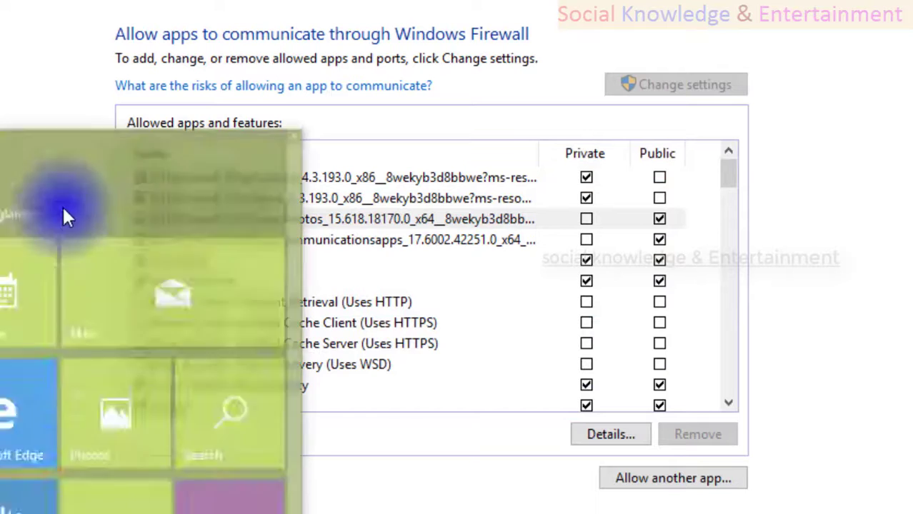
pyautogui.click(450, 259)
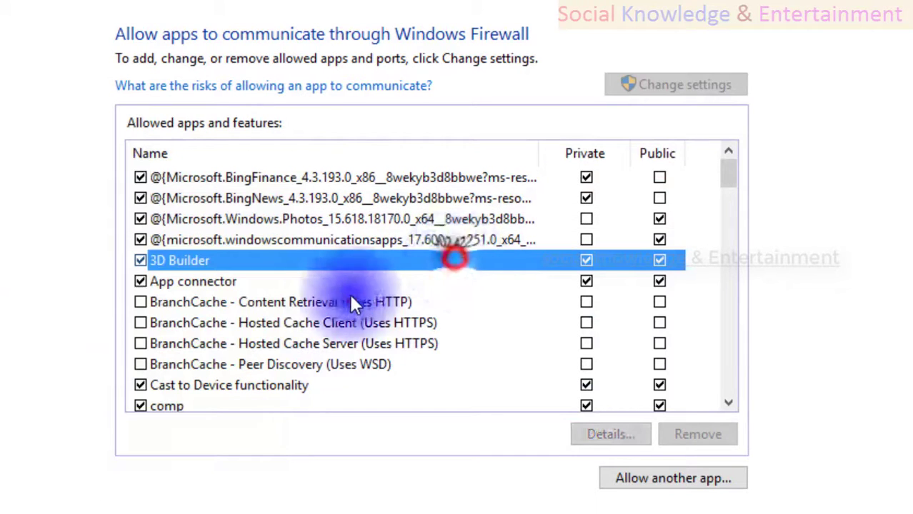
pyautogui.click(254, 241)
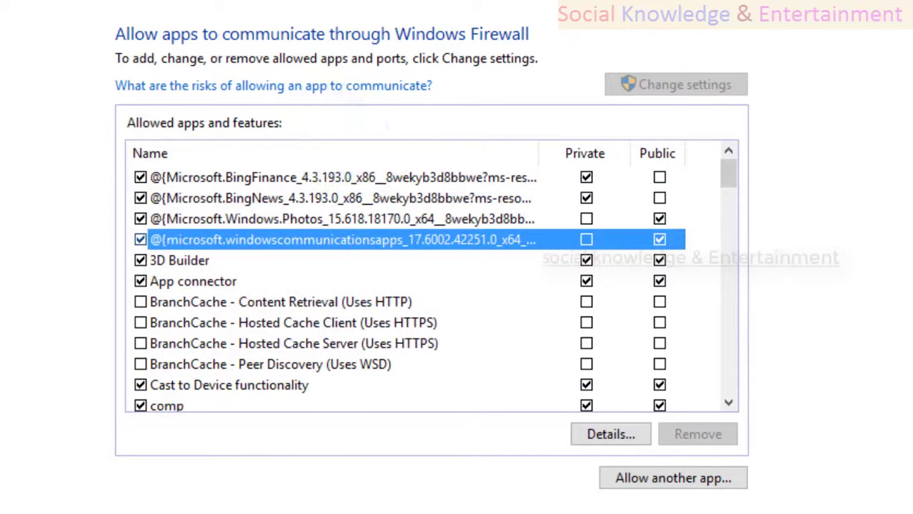
pyautogui.press('super')
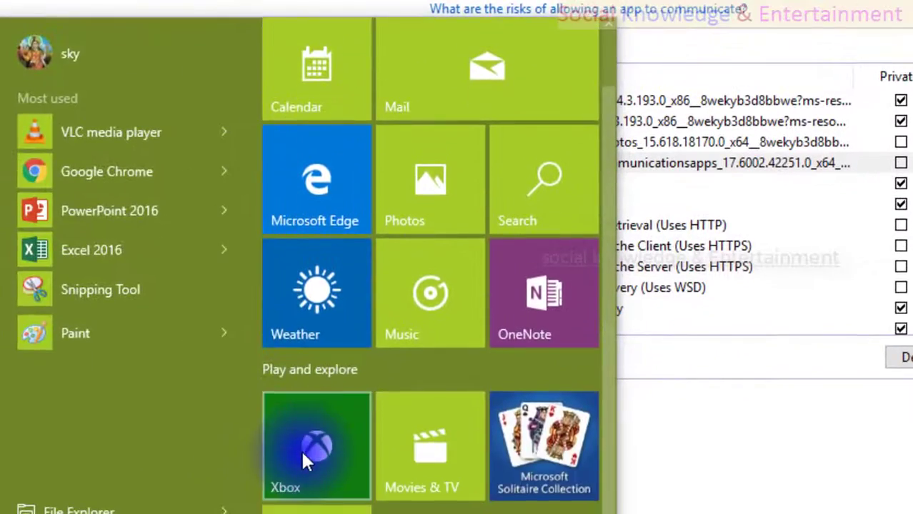
pyautogui.click(843, 493)
# Reopen the microsoft.windowscommunicationsapps details, highlight AppManifest_OutlookDesktop_DisplayName in its name, and close the dialog
pyautogui.doubleClick(618, 240)
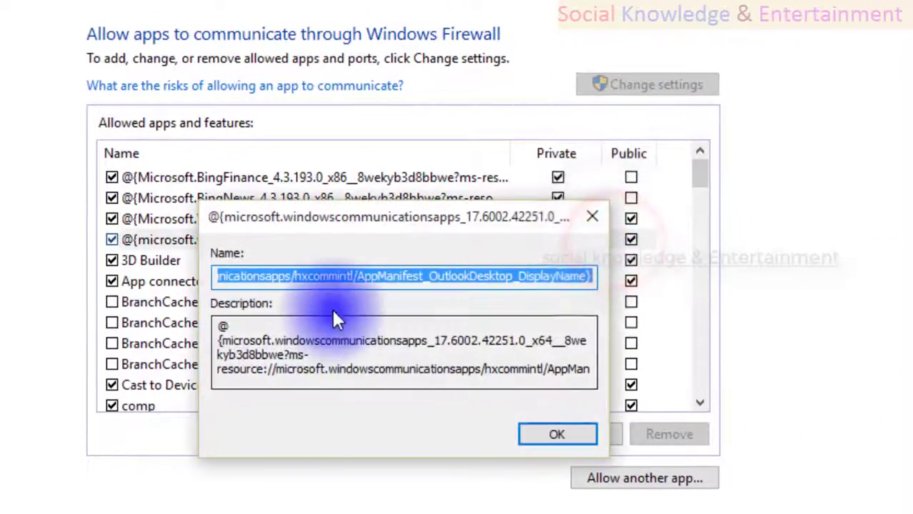
pyautogui.click(331, 279)
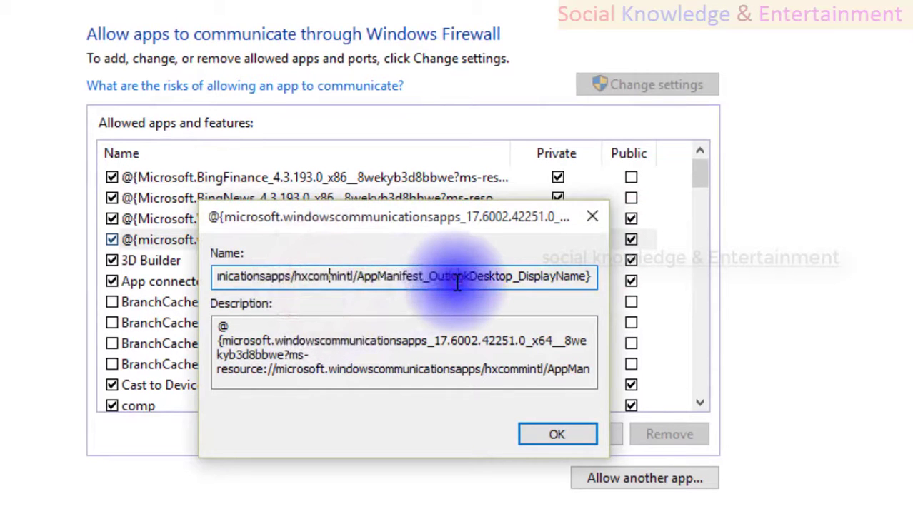
pyautogui.moveTo(459, 279); pyautogui.dragTo(657, 282)
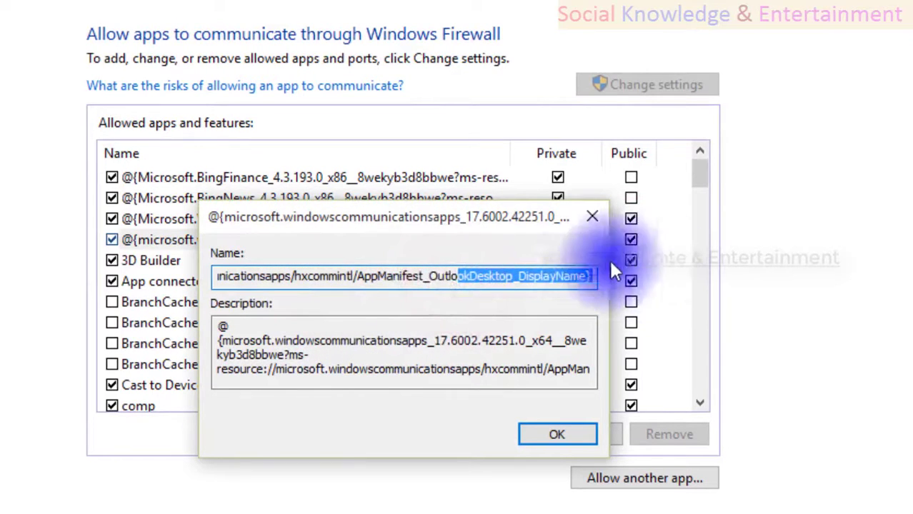
pyautogui.click(439, 275)
pyautogui.moveTo(357, 276); pyautogui.dragTo(618, 272)
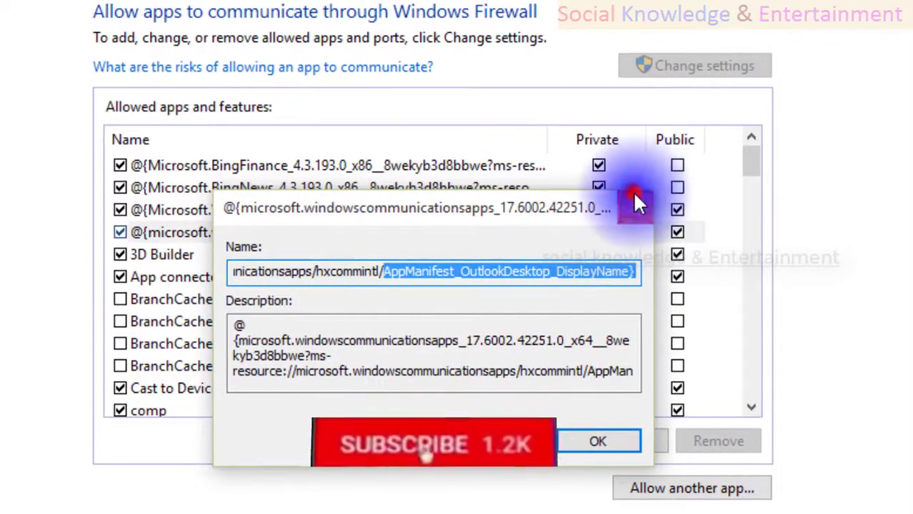
pyautogui.click(633, 201)
# Try toggling Public access for the microsoft.windowscommunicationsapps and Microsoft.Windows.Photos entries, and Private access for the microsoft.windowscommunicationsapps entry
pyautogui.click(678, 232)
pyautogui.click(678, 232)
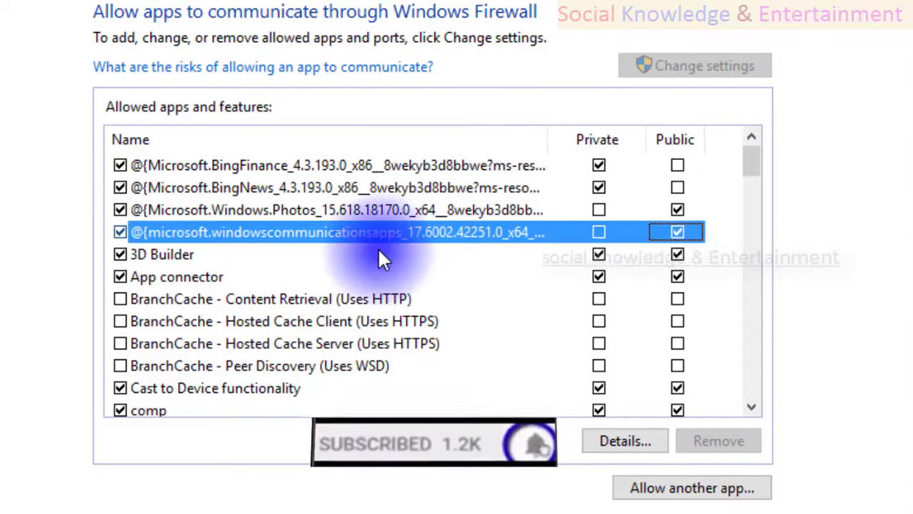
pyautogui.click(677, 232)
pyautogui.click(677, 232)
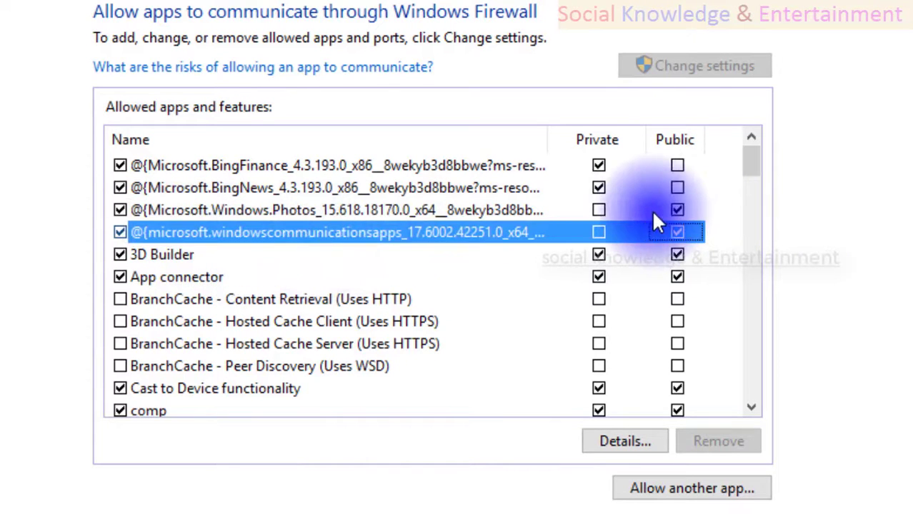
pyautogui.click(679, 208)
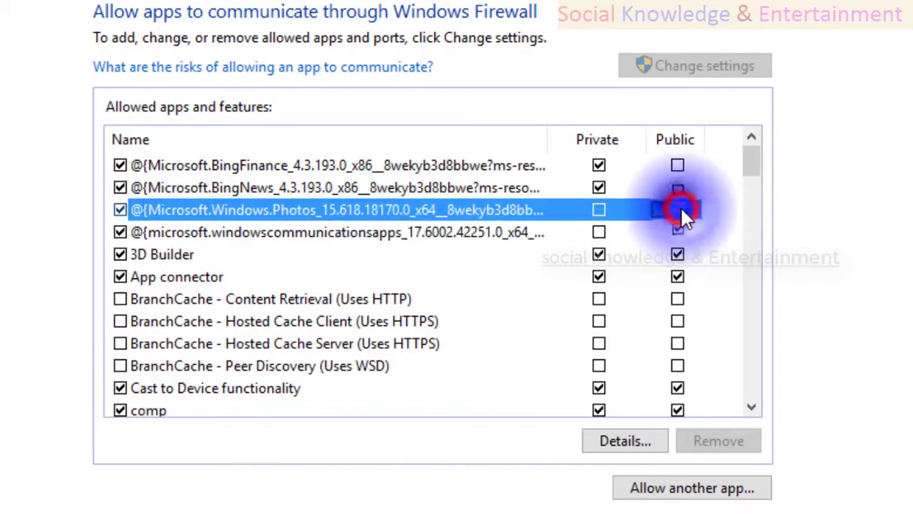
pyautogui.click(603, 230)
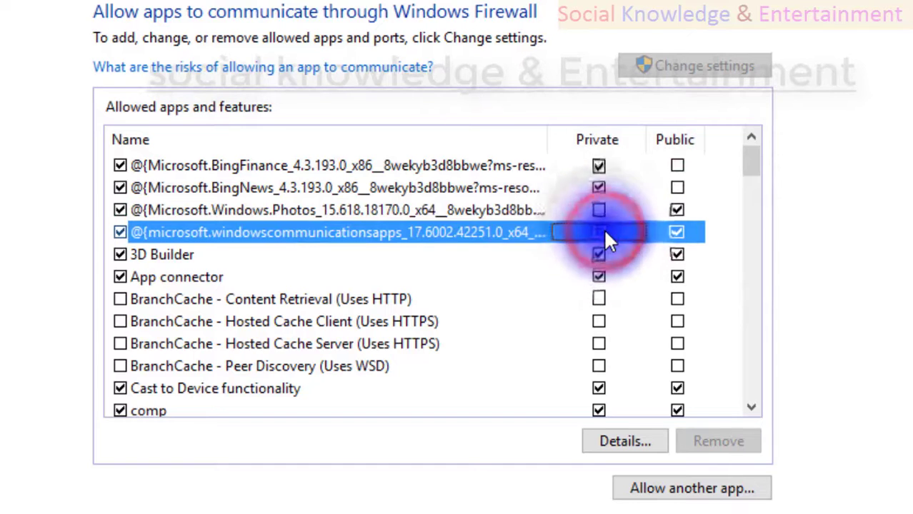
pyautogui.click(676, 233)
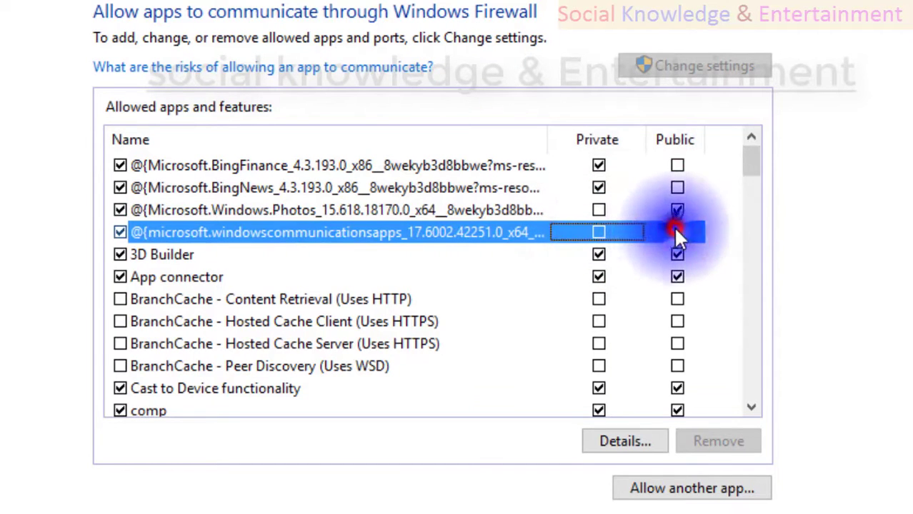
pyautogui.click(611, 231)
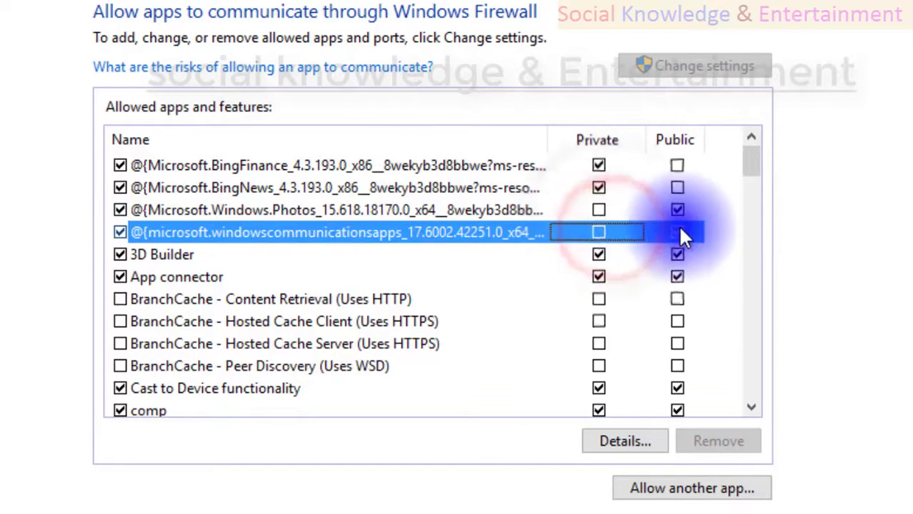
# Clear both Private and Public access for the 3D Builder and App connector entries
pyautogui.click(600, 232)
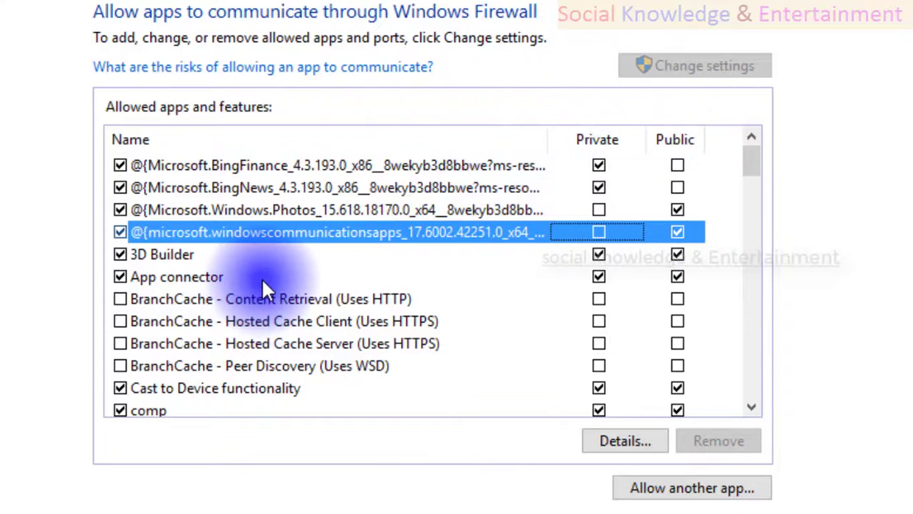
pyautogui.click(259, 260)
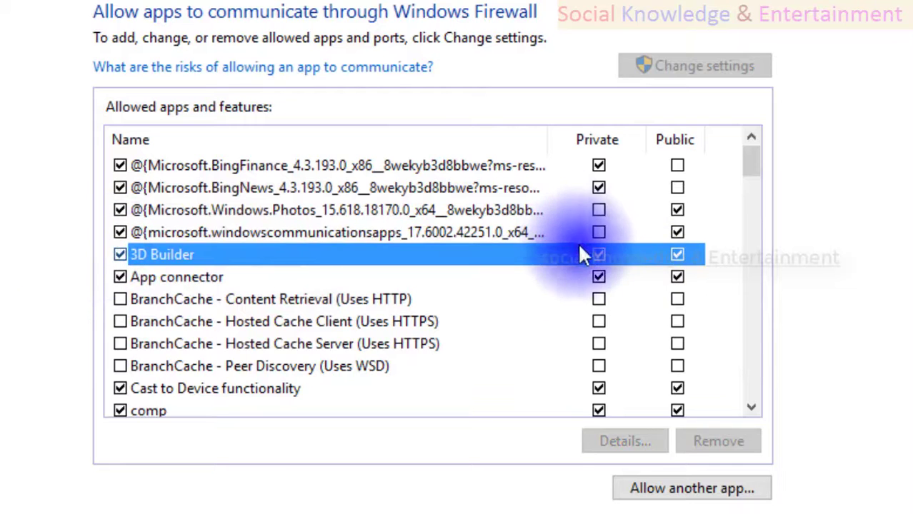
pyautogui.click(599, 255)
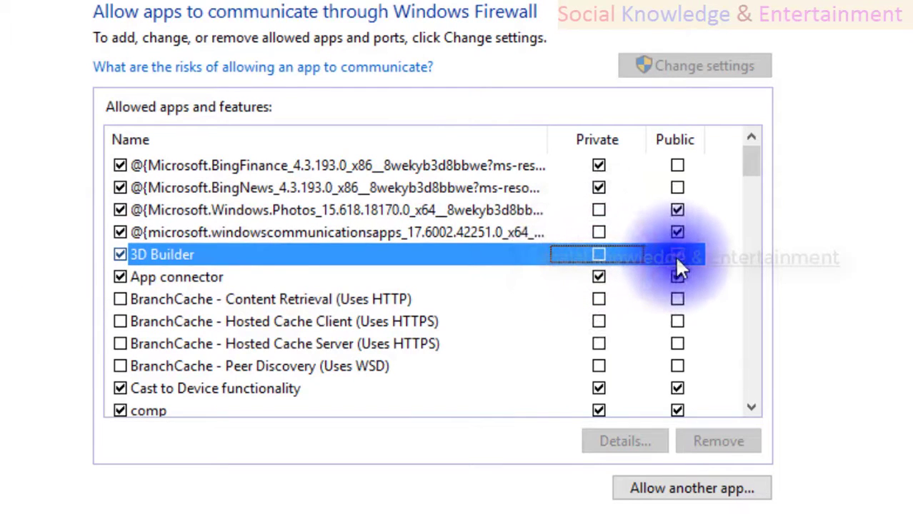
pyautogui.click(676, 253)
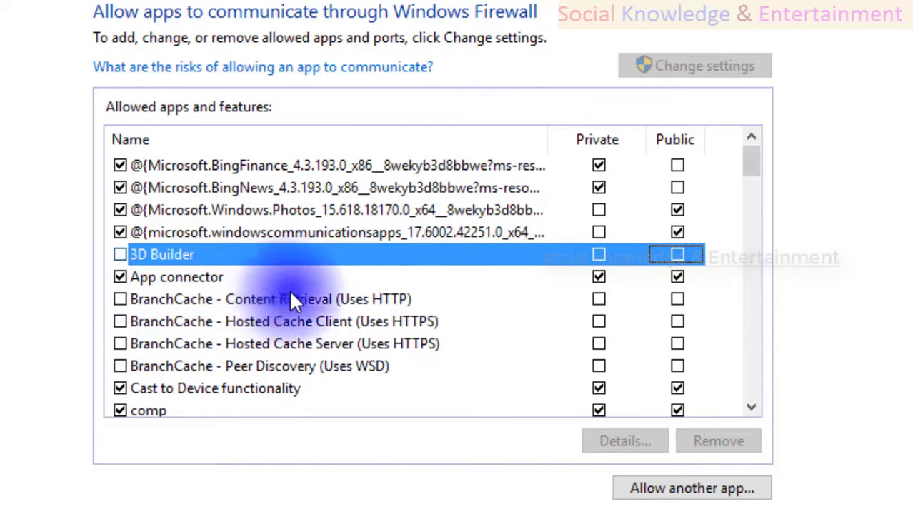
pyautogui.click(600, 276)
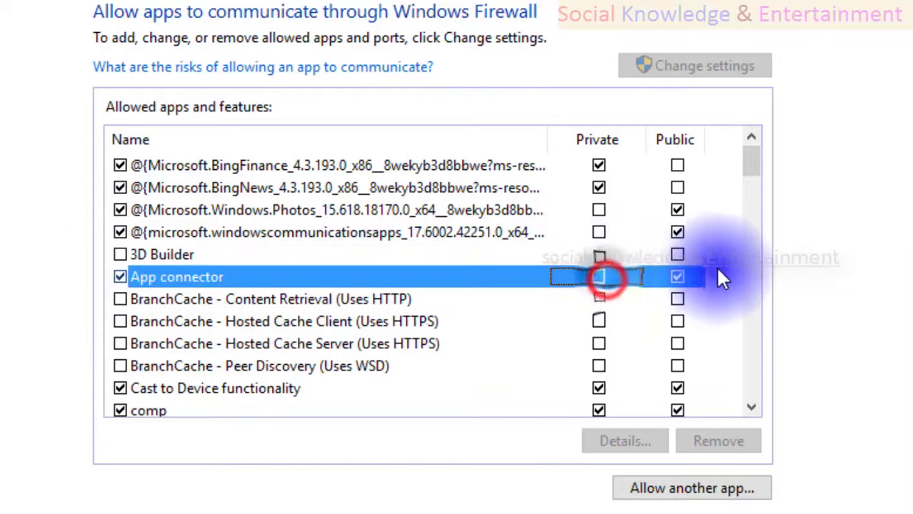
pyautogui.click(677, 276)
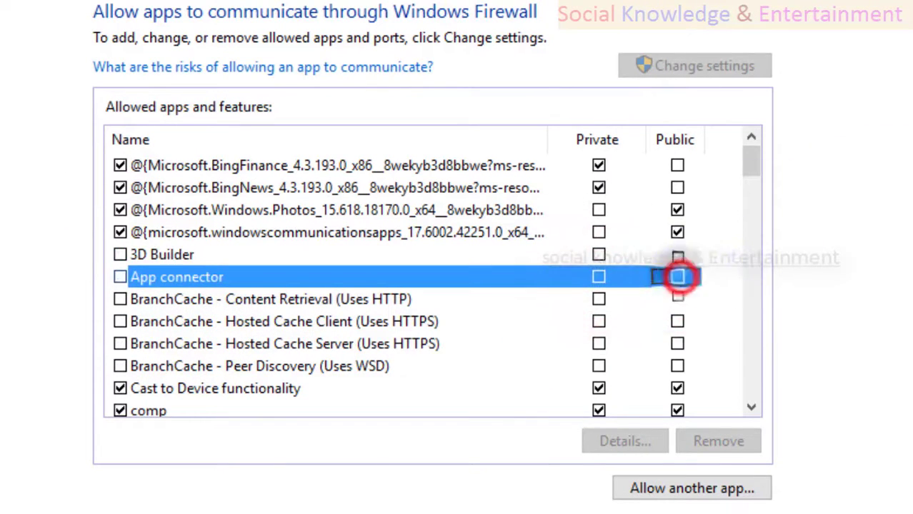
# Look through the BranchCache entries for Content Retrieval, Hosted Cache Client, Hosted Cache Server and Peer Discovery
pyautogui.click(285, 304)
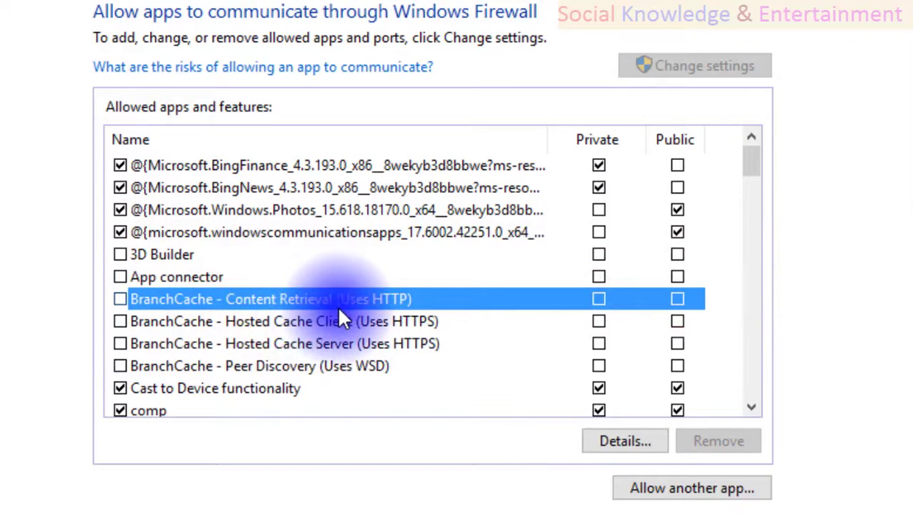
pyautogui.click(346, 340)
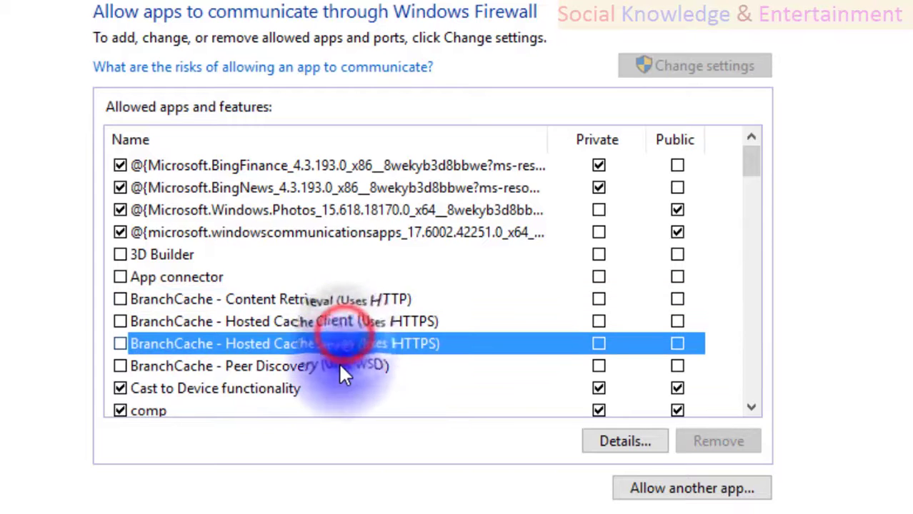
pyautogui.click(316, 373)
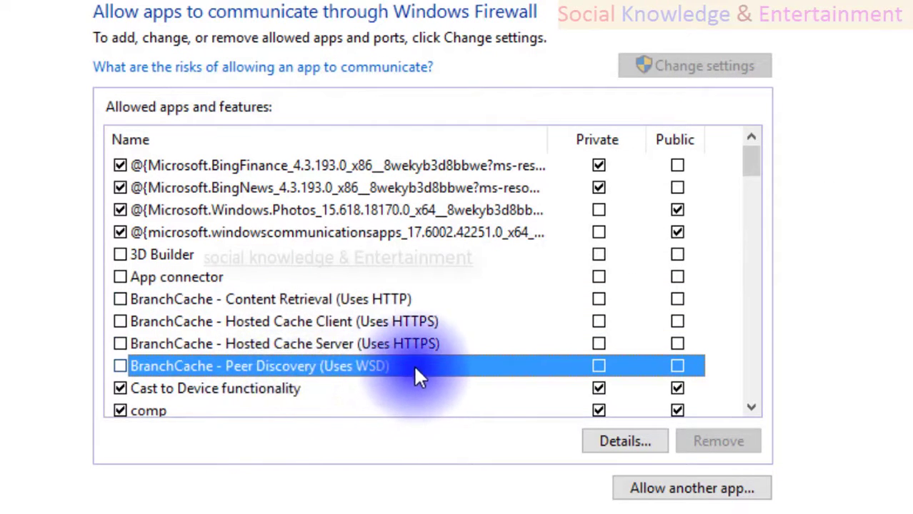
pyautogui.click(376, 345)
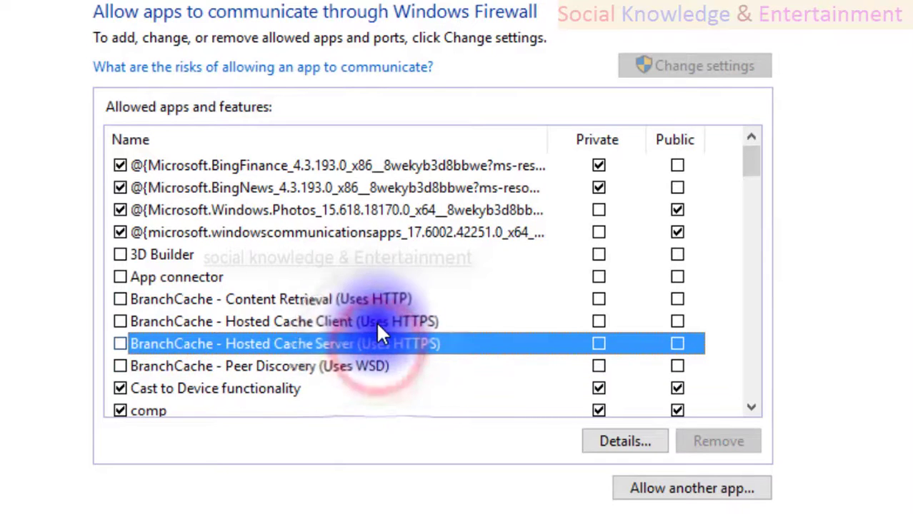
pyautogui.click(375, 322)
pyautogui.click(375, 344)
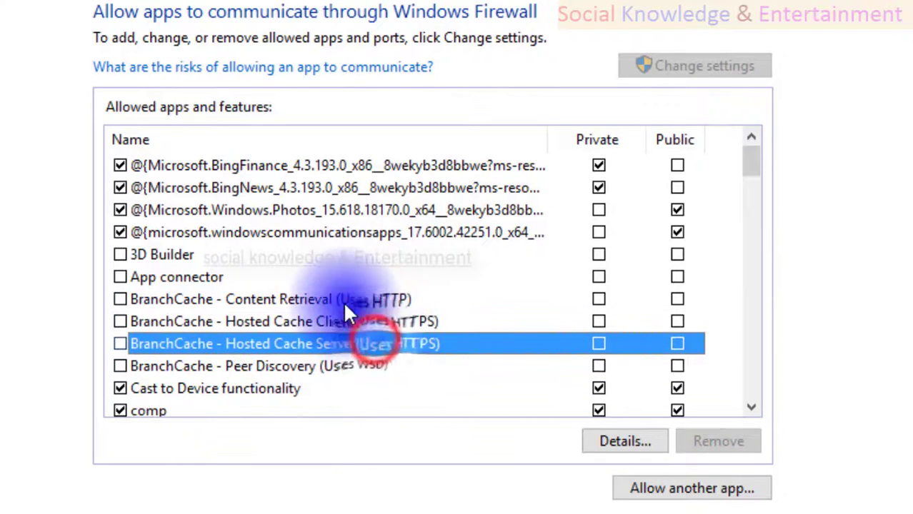
pyautogui.click(345, 300)
pyautogui.click(346, 343)
pyautogui.click(346, 321)
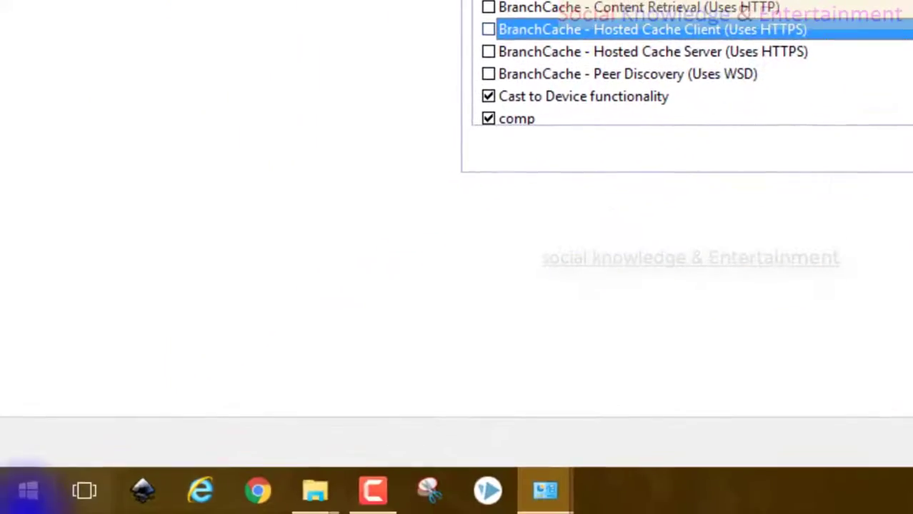
# Check the apps in the Start menu, close it, and review the BranchCache Content Retrieval and Hosted Cache entries again
pyautogui.click(25, 490)
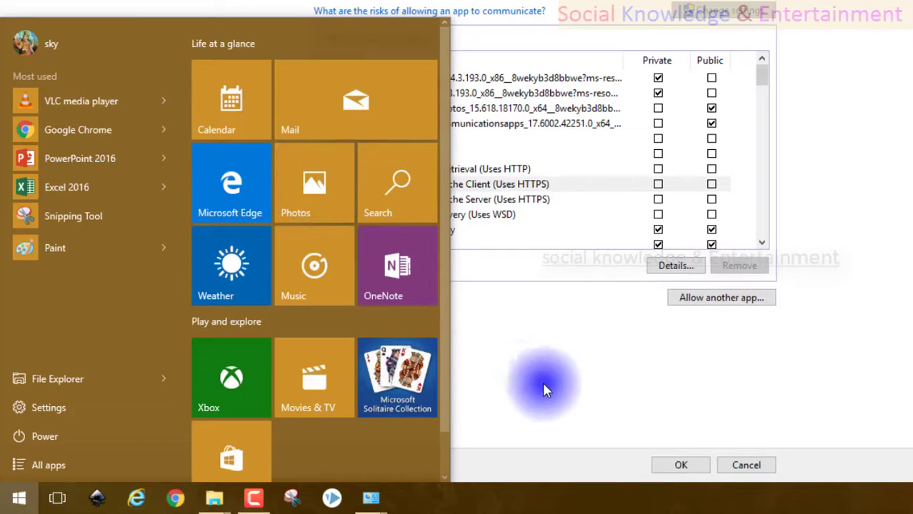
pyautogui.click(539, 437)
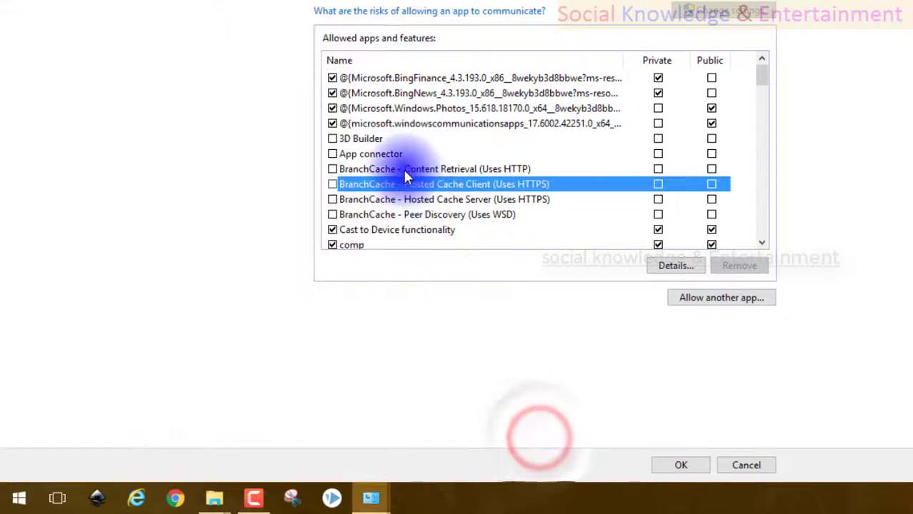
pyautogui.click(402, 168)
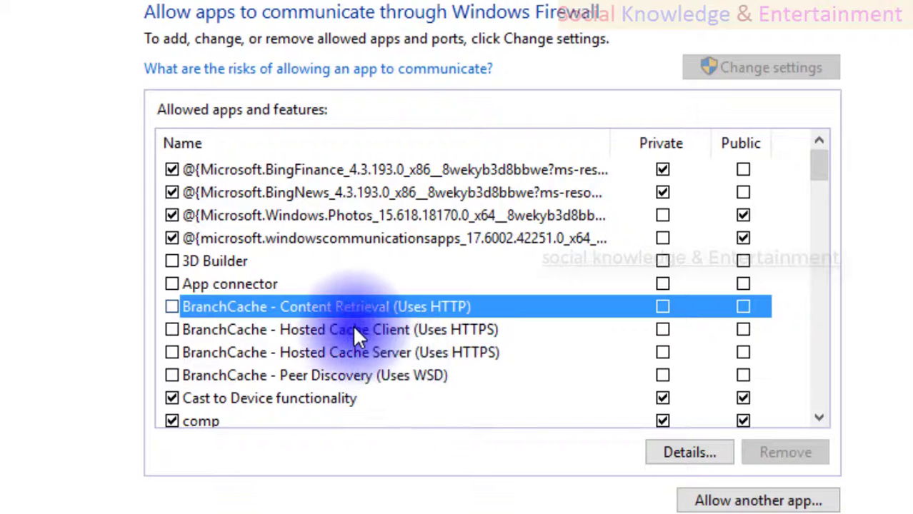
pyautogui.click(439, 328)
pyautogui.click(451, 351)
pyautogui.click(448, 329)
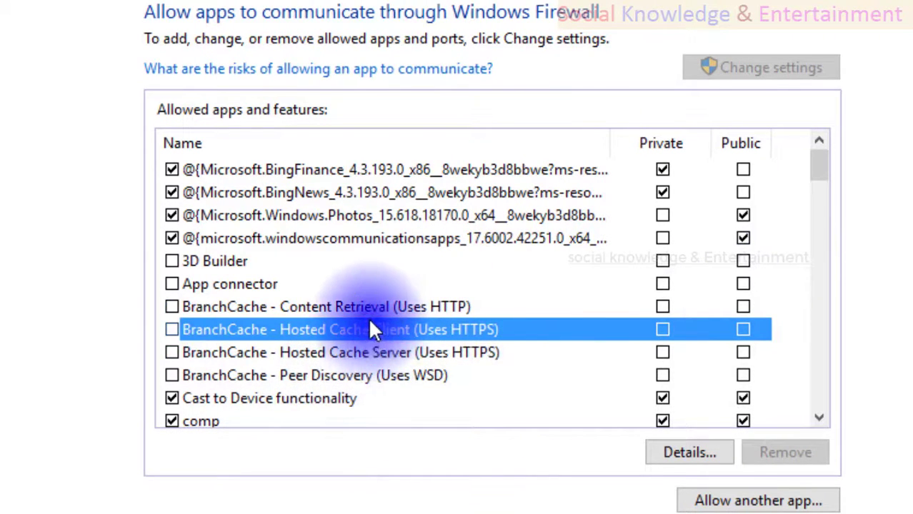
# Clear both Private and Public access for Cast to Device functionality
pyautogui.scroll(-2, 371, 327)
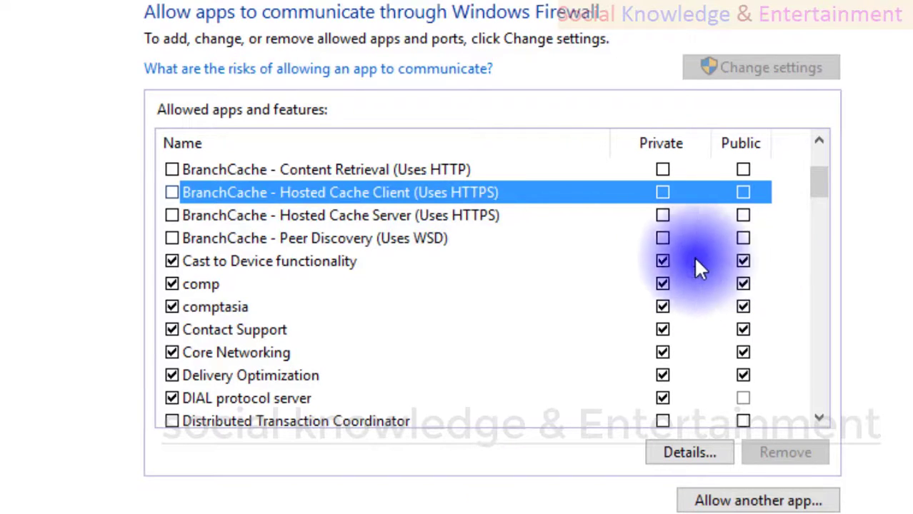
pyautogui.click(662, 261)
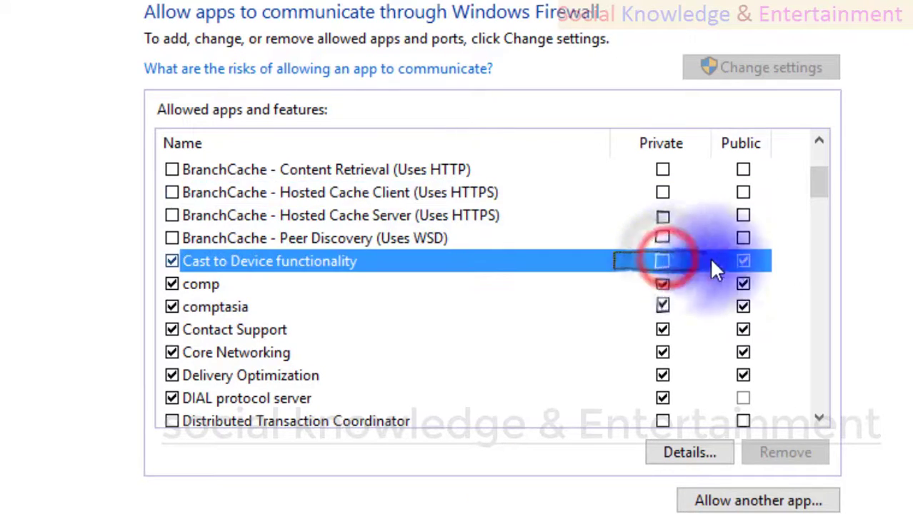
pyautogui.click(742, 261)
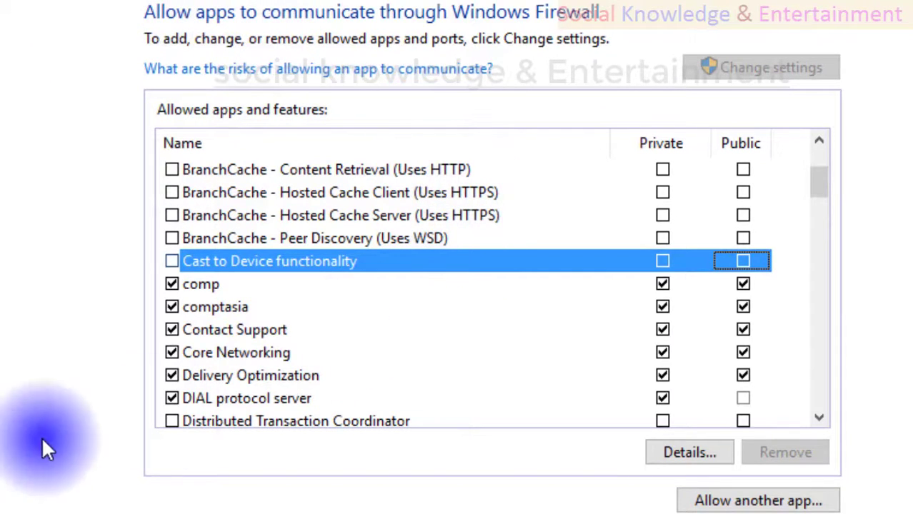
# Try toggling Private and Public access for BranchCache - Peer Discovery (Uses WSD)
pyautogui.click(662, 238)
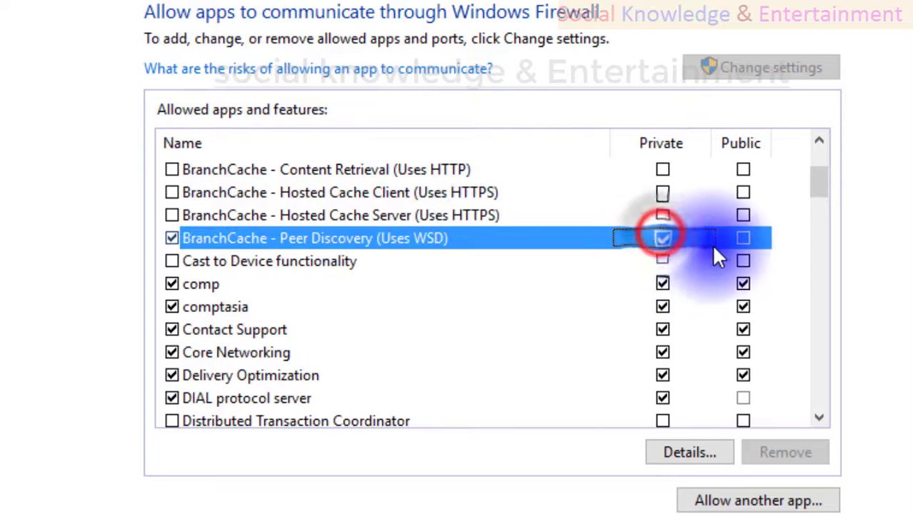
pyautogui.click(742, 238)
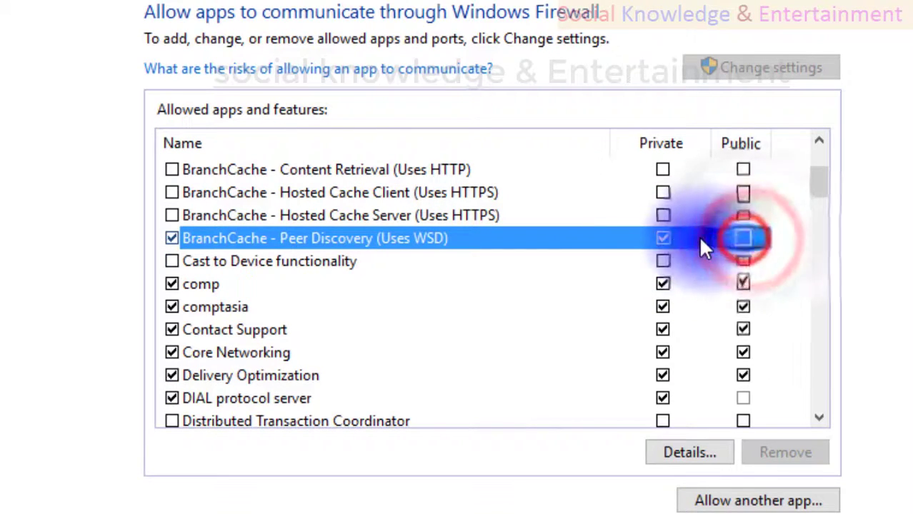
pyautogui.click(661, 238)
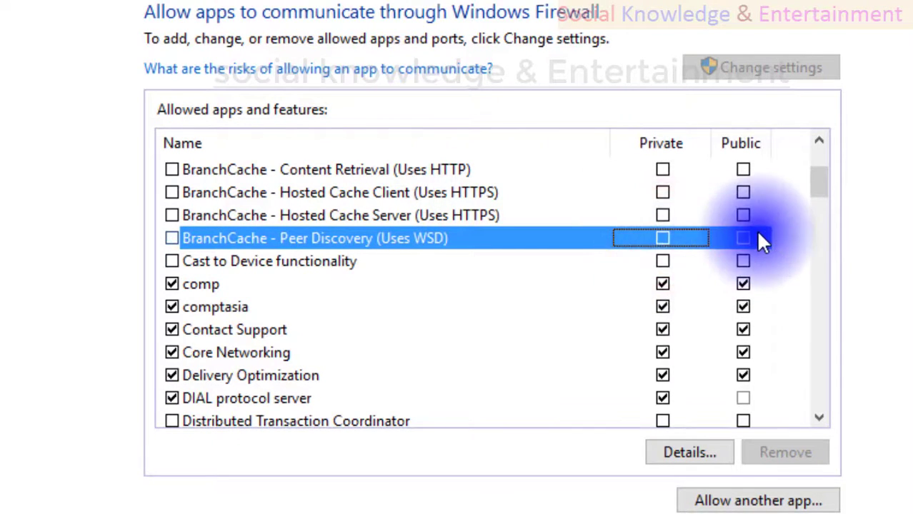
# Set the comp entry to be allowed on private networks only, clearing its Public access
pyautogui.click(214, 284)
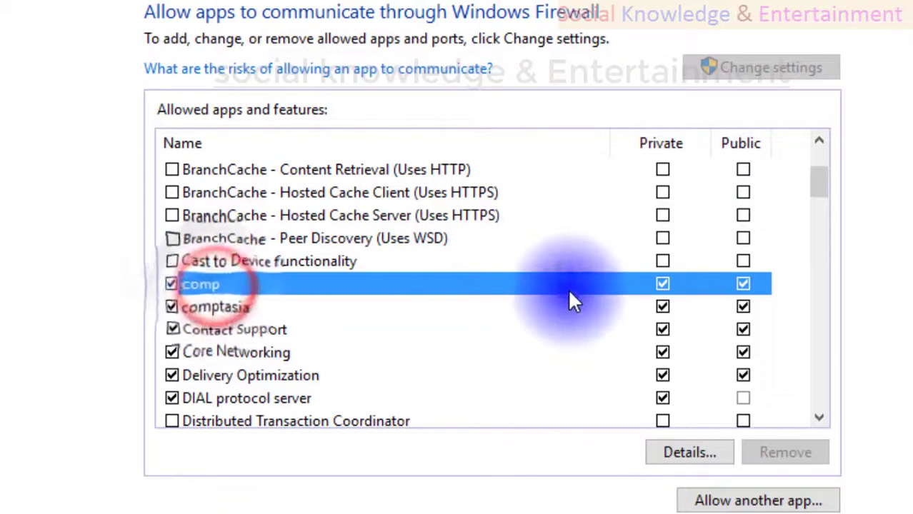
pyautogui.click(659, 283)
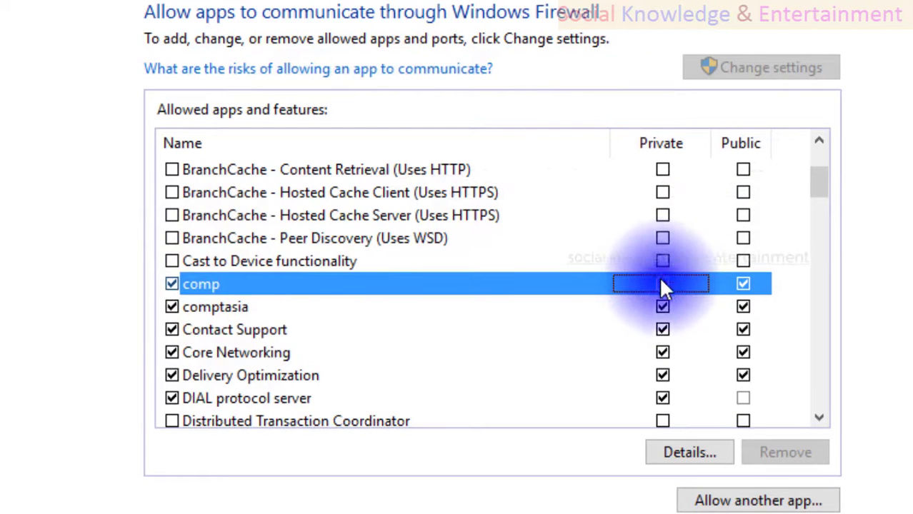
pyautogui.click(660, 285)
pyautogui.click(743, 284)
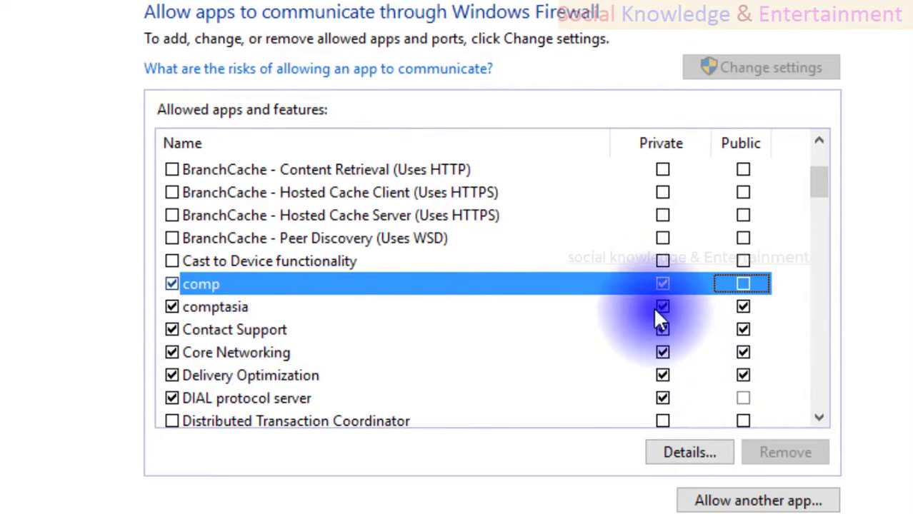
# Allow comptasia on public networks only, and clear both Private and Public access for Contact Support
pyautogui.scroll(-3, 653, 314)
pyautogui.scroll(2, 652, 314)
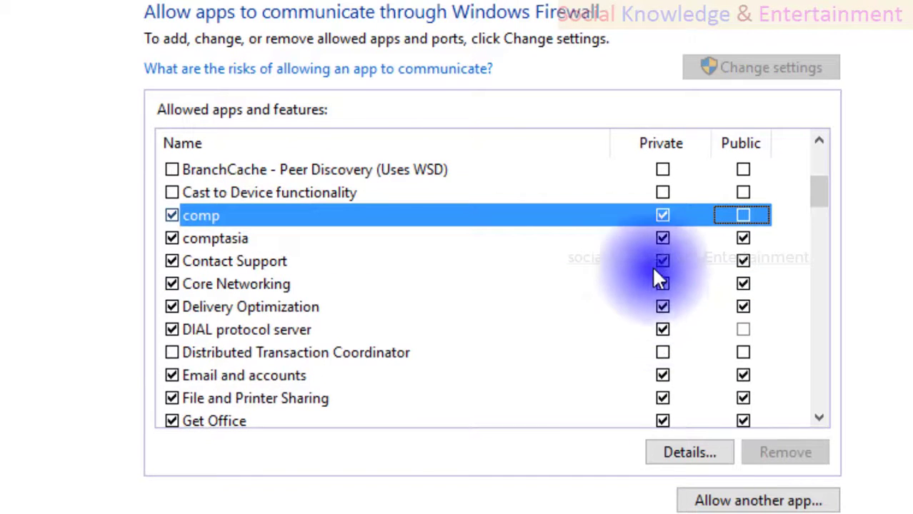
pyautogui.click(662, 238)
pyautogui.click(745, 234)
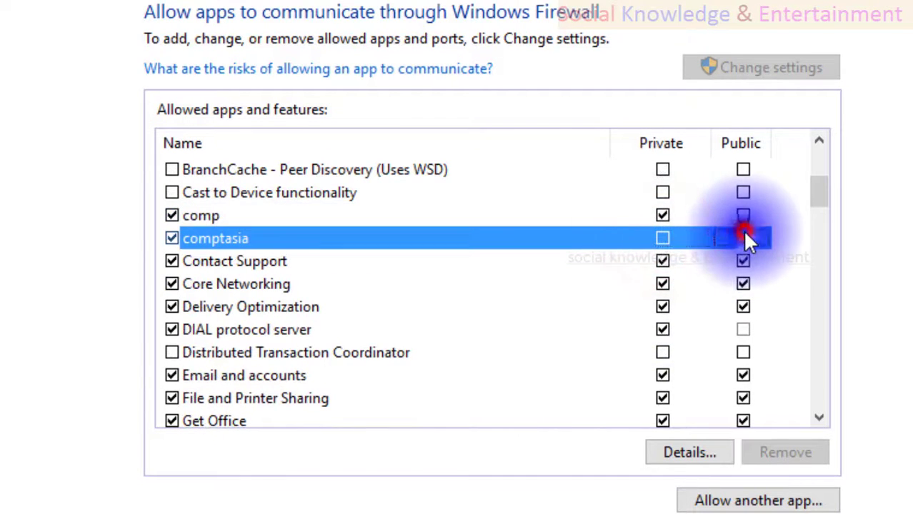
pyautogui.click(740, 237)
pyautogui.click(742, 236)
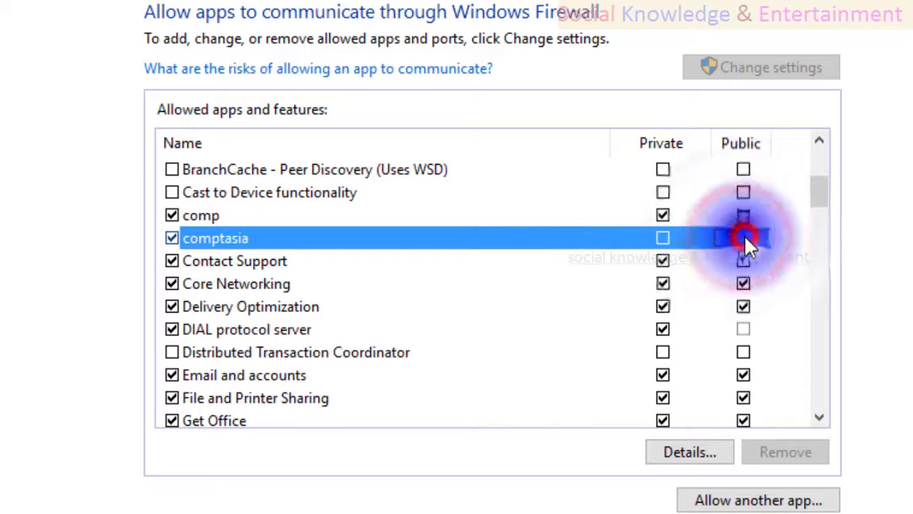
pyautogui.click(662, 263)
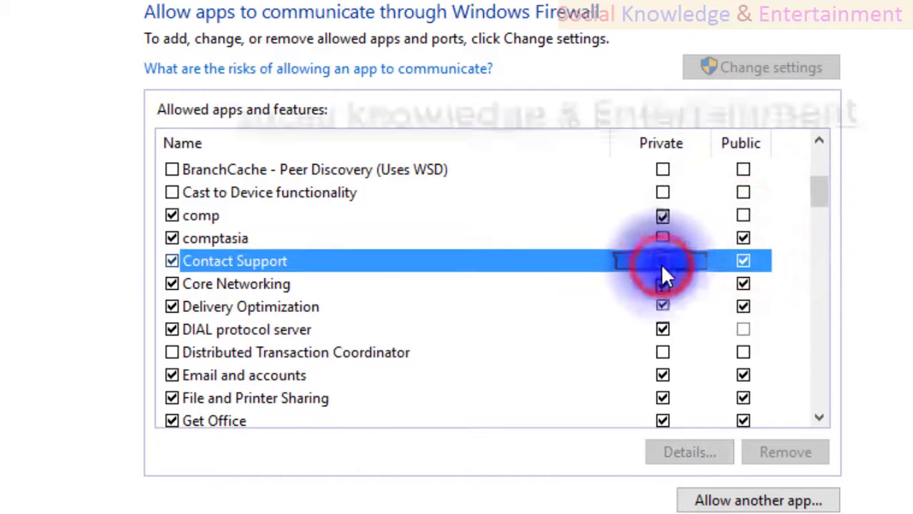
pyautogui.click(744, 263)
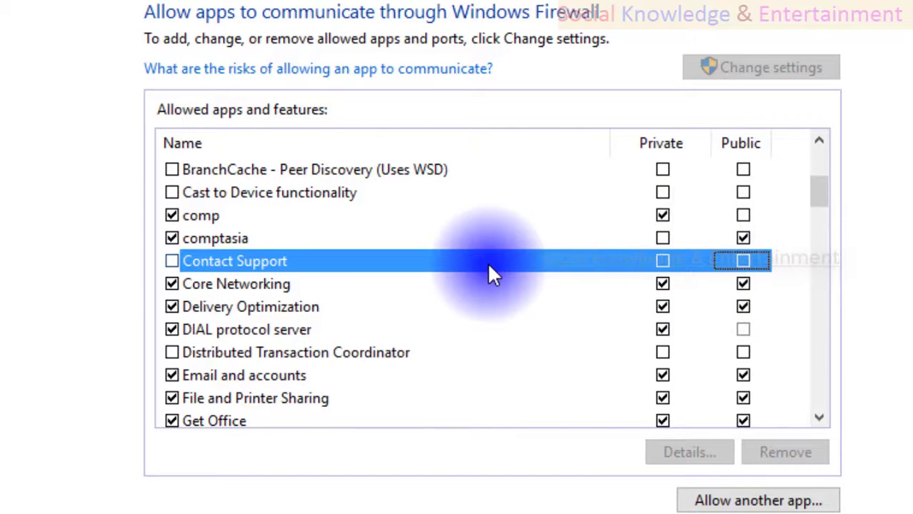
# Examine the DIAL protocol server entry's name and description in its properties
pyautogui.scroll(-1, 489, 270)
pyautogui.scroll(1, 757, 235)
pyautogui.scroll(1, 742, 235)
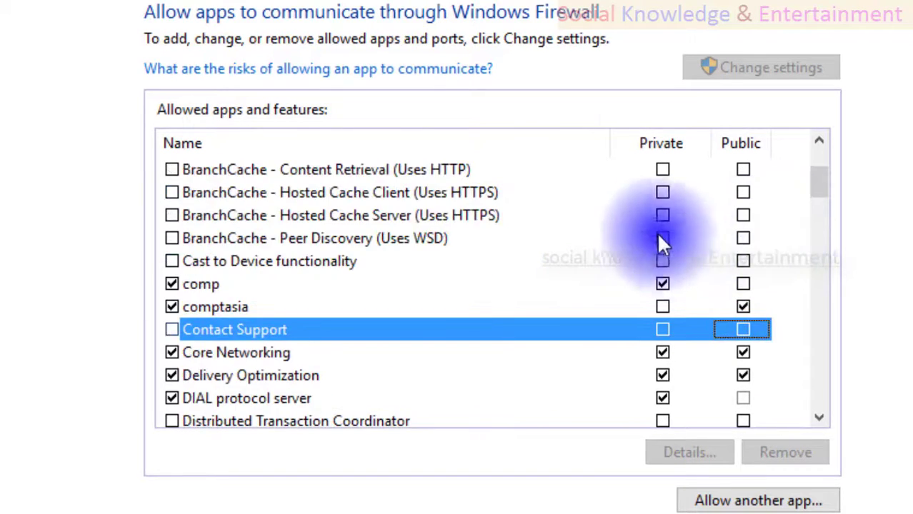
pyautogui.scroll(-2, 645, 350)
pyautogui.scroll(-1, 642, 350)
pyautogui.scroll(1, 643, 350)
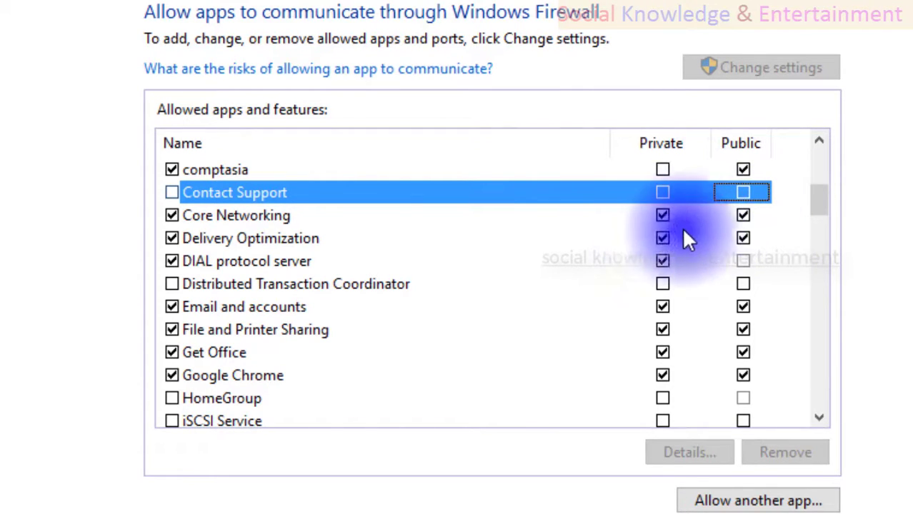
pyautogui.scroll(-1, 400, 265)
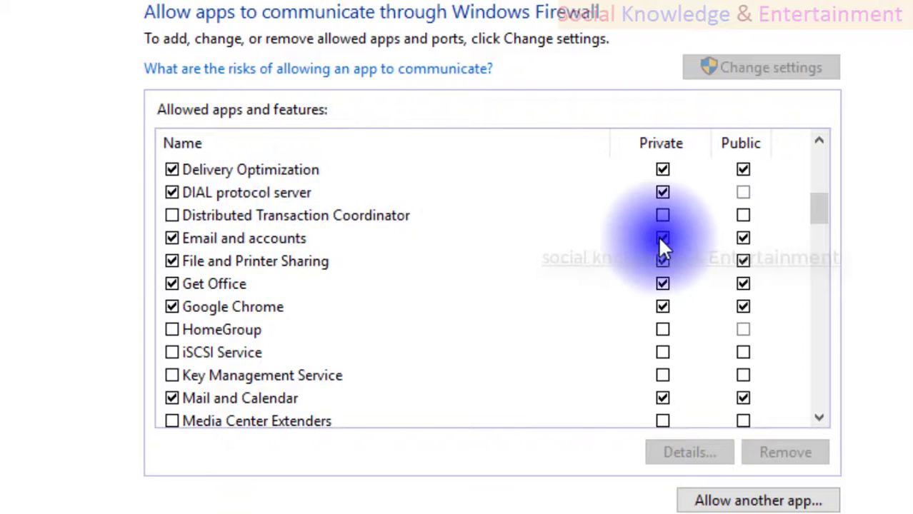
pyautogui.doubleClick(742, 194)
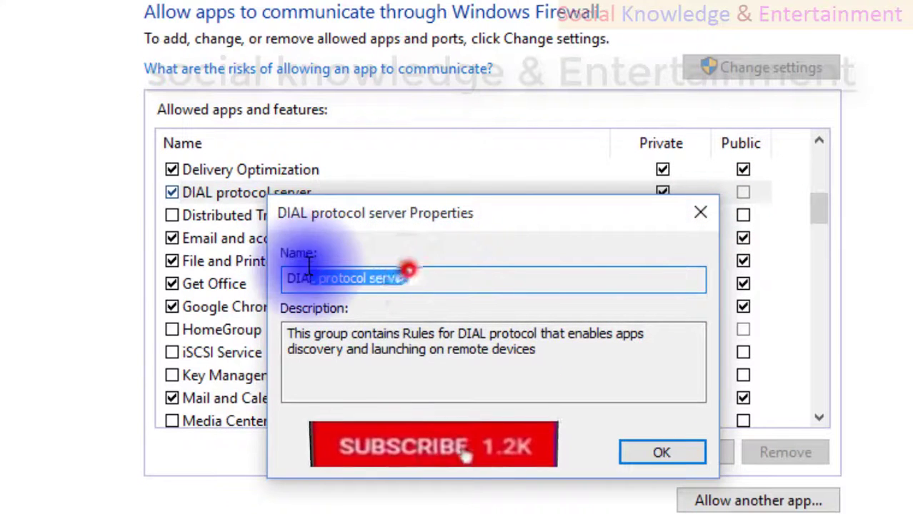
pyautogui.click(539, 363)
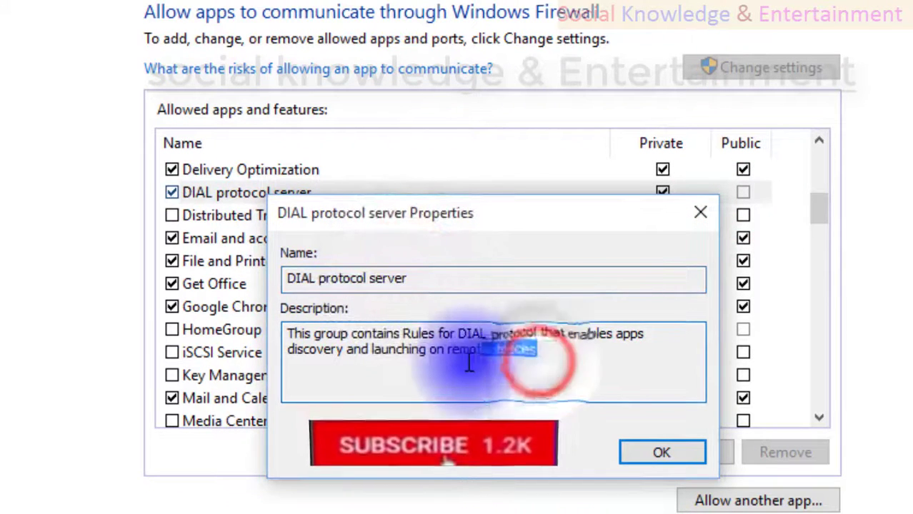
pyautogui.click(643, 453)
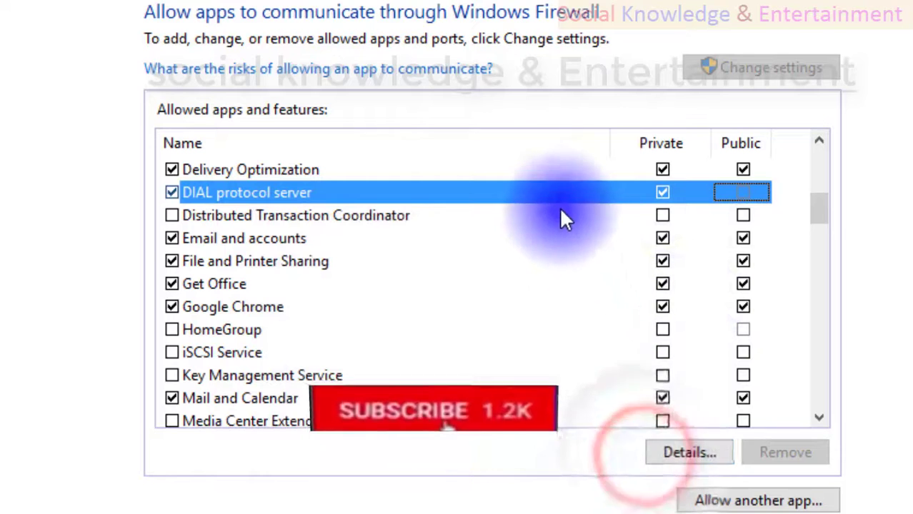
# Reopen the DIAL protocol server properties, highlight the full description, and close the dialog after returning from the Control Panel window
pyautogui.doubleClick(546, 194)
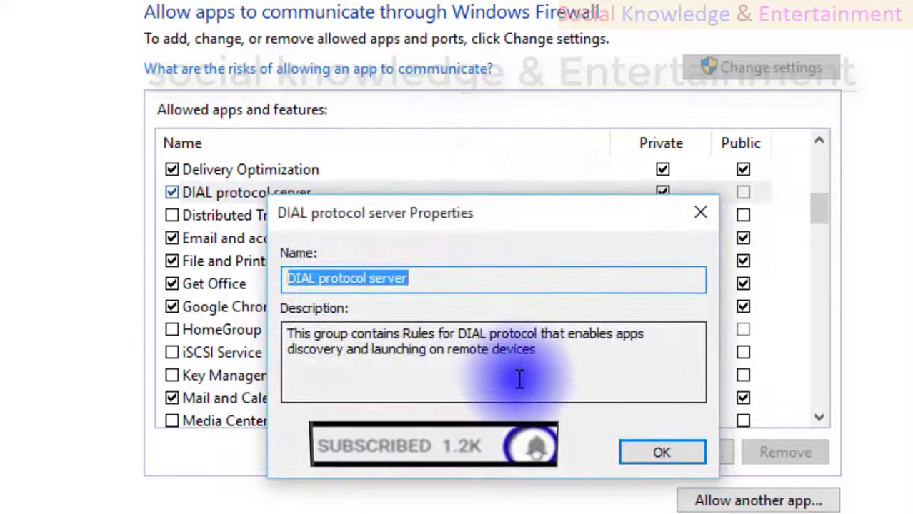
pyautogui.moveTo(575, 357); pyautogui.dragTo(218, 284)
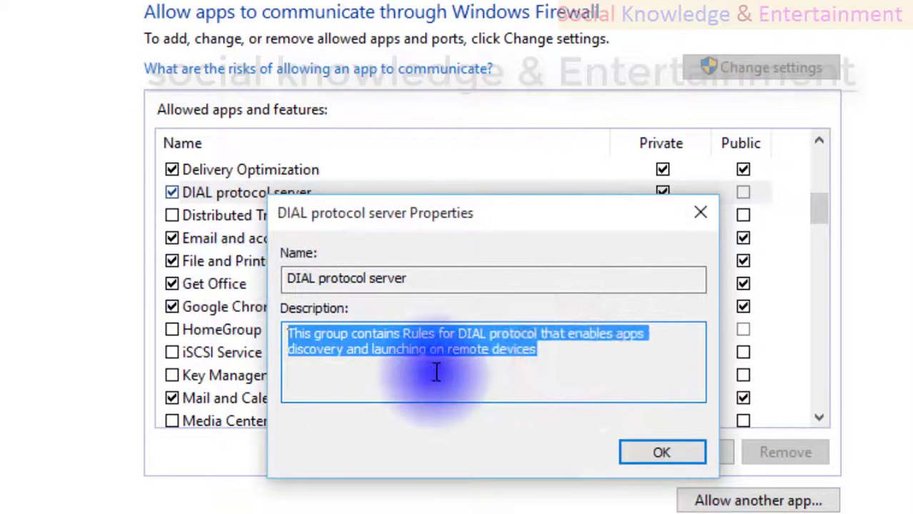
pyautogui.click(437, 371)
pyautogui.moveTo(647, 357); pyautogui.dragTo(288, 333)
pyautogui.hotkey('alt', 'Tab')
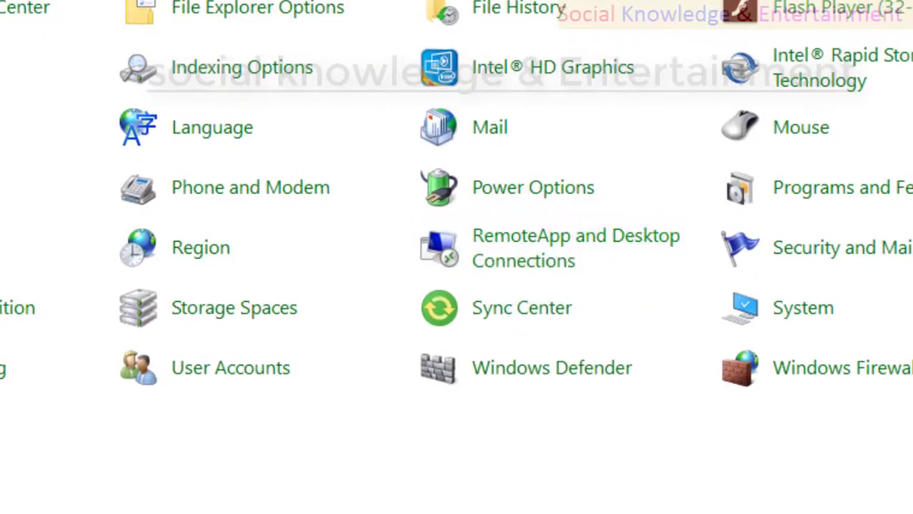
pyautogui.click(366, 489)
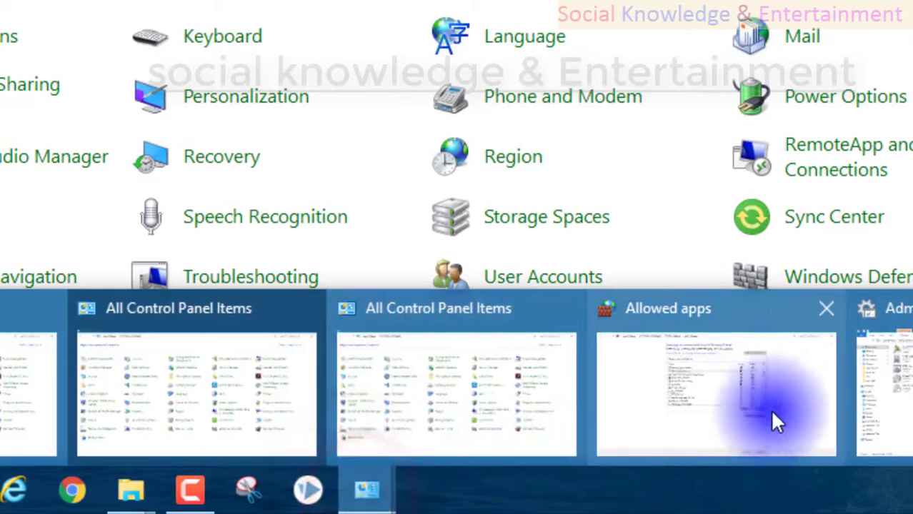
pyautogui.click(747, 401)
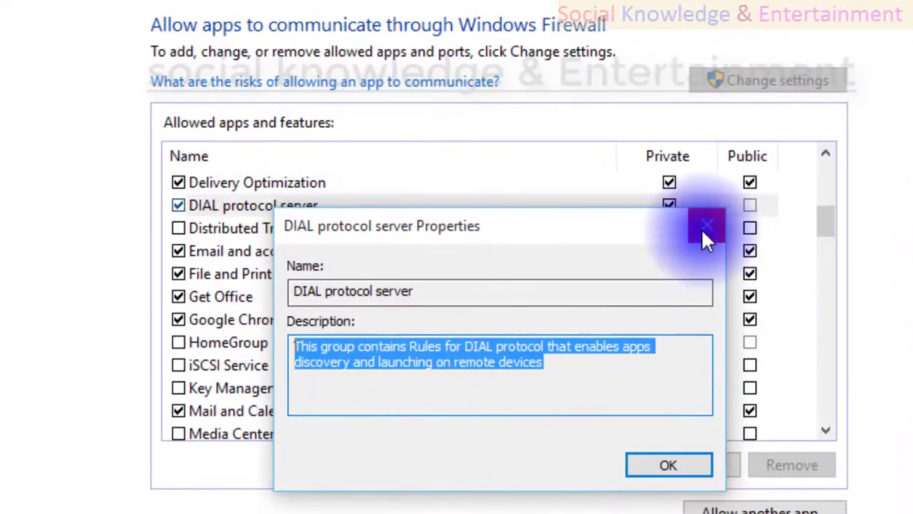
pyautogui.click(705, 228)
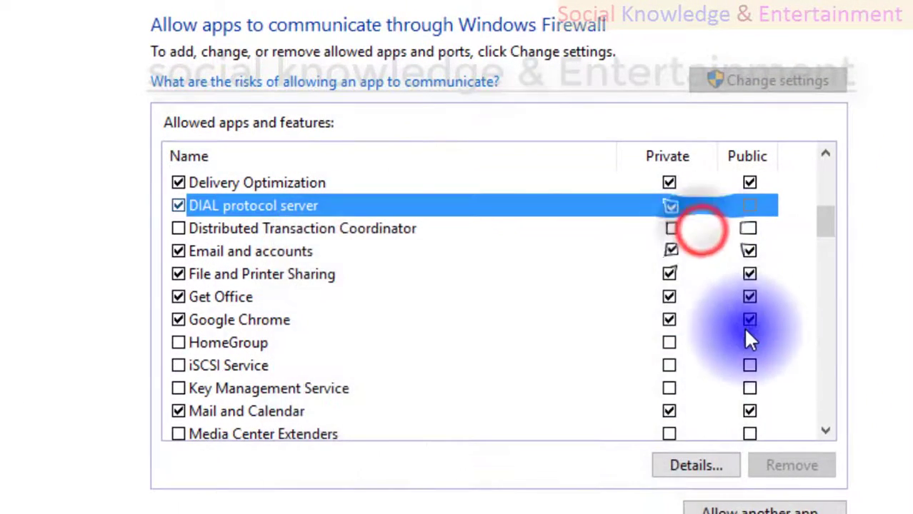
# Try to allow HomeGroup and DIAL protocol server on public networks, viewing HomeGroup's properties along the way
pyautogui.click(756, 343)
pyautogui.doubleClick(756, 343)
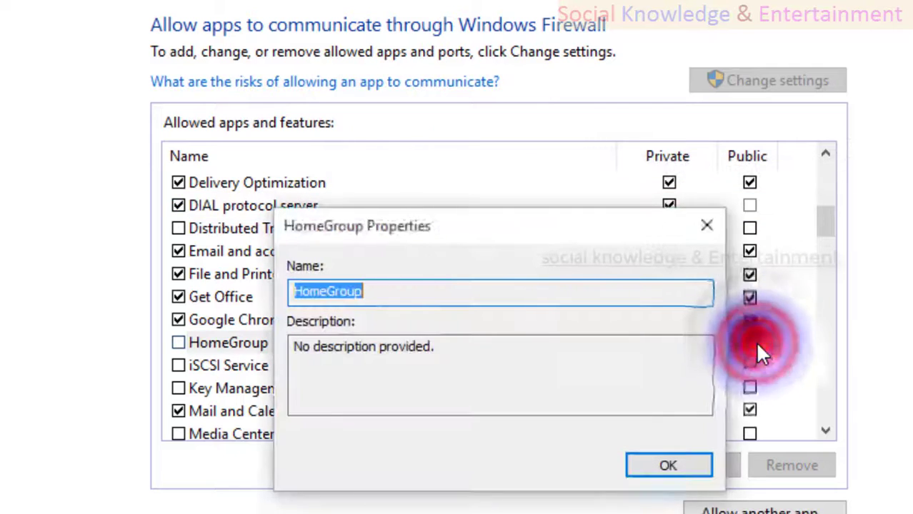
pyautogui.click(709, 230)
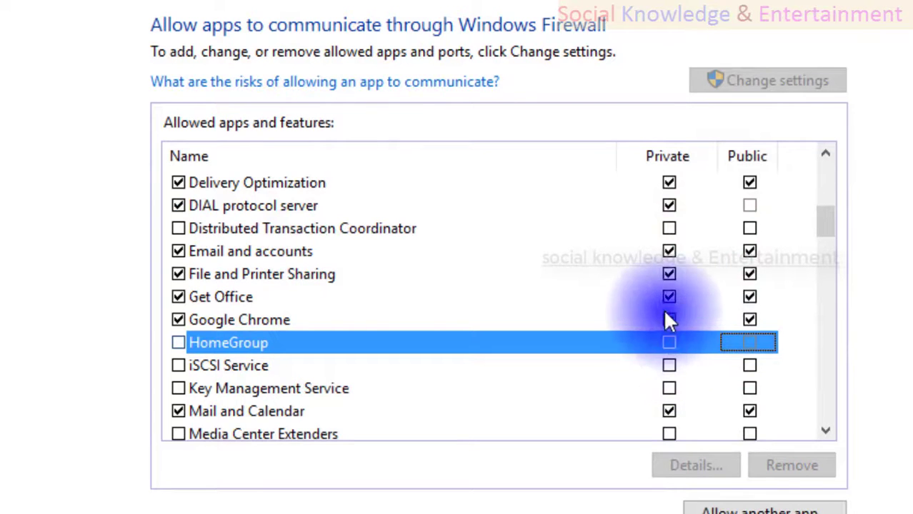
pyautogui.click(747, 364)
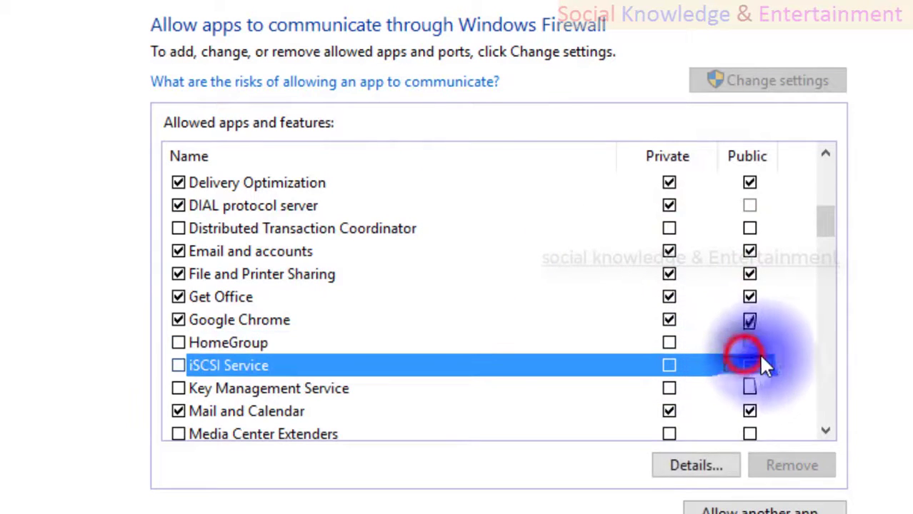
pyautogui.click(748, 341)
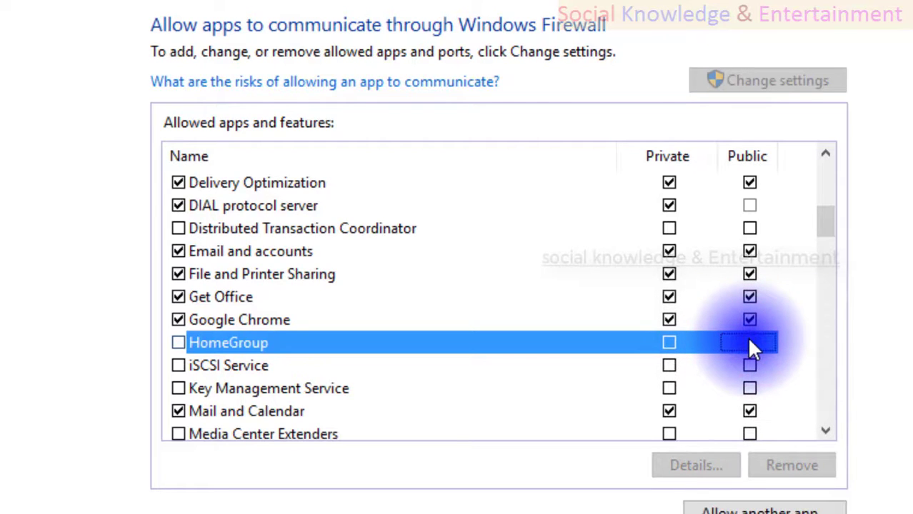
pyautogui.click(749, 207)
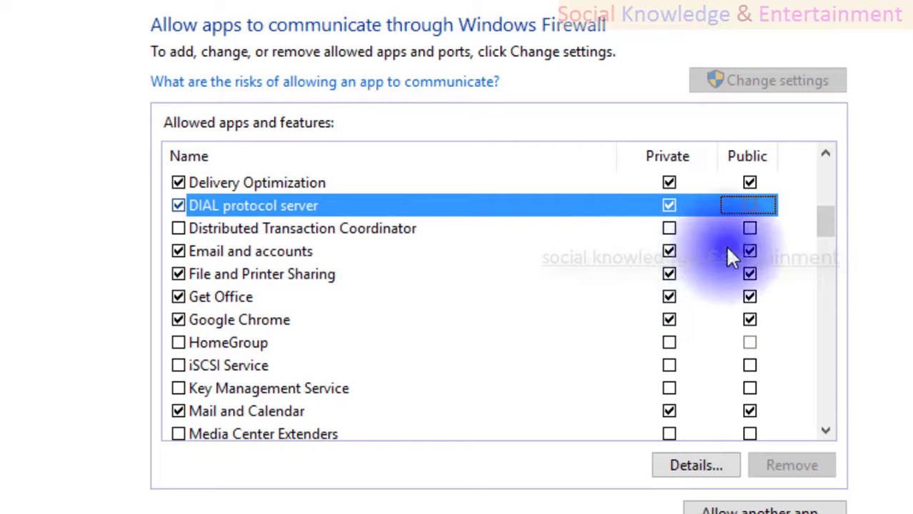
# Clear both Private and Public access for Email and accounts
pyautogui.click(667, 251)
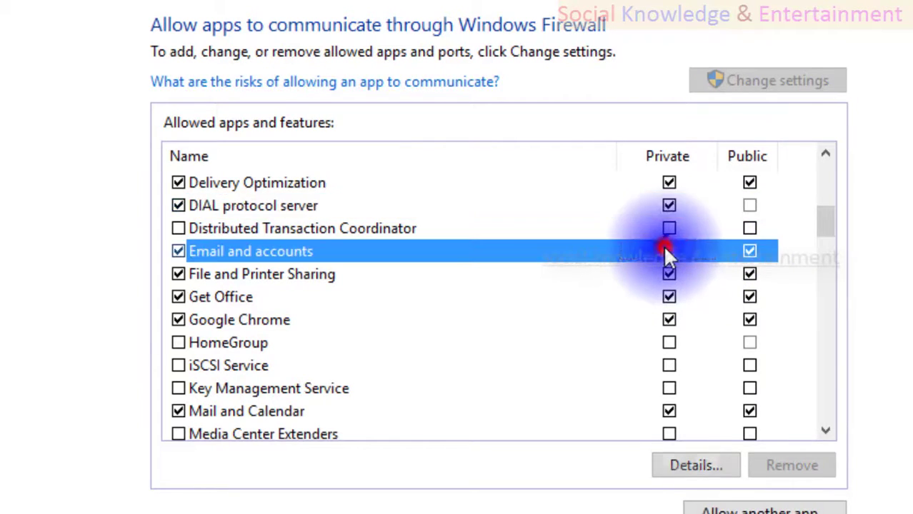
pyautogui.click(748, 250)
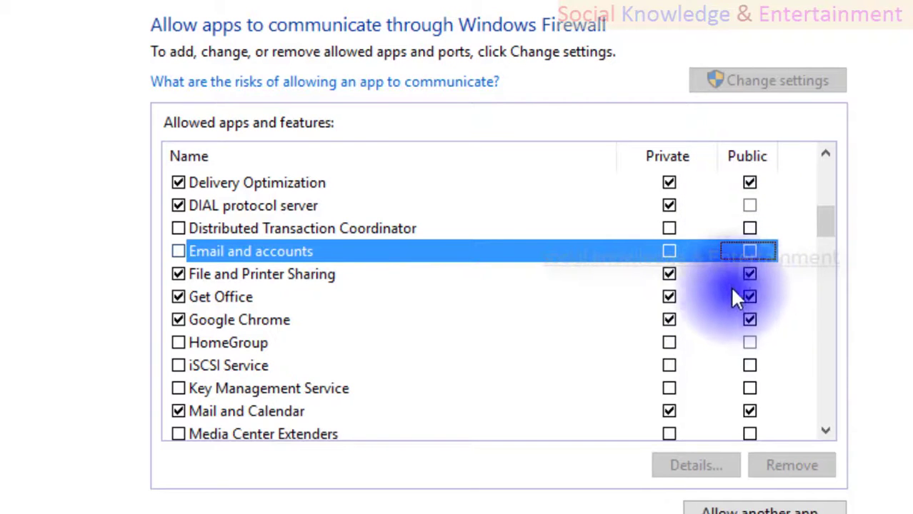
pyautogui.scroll(-2, 344, 214)
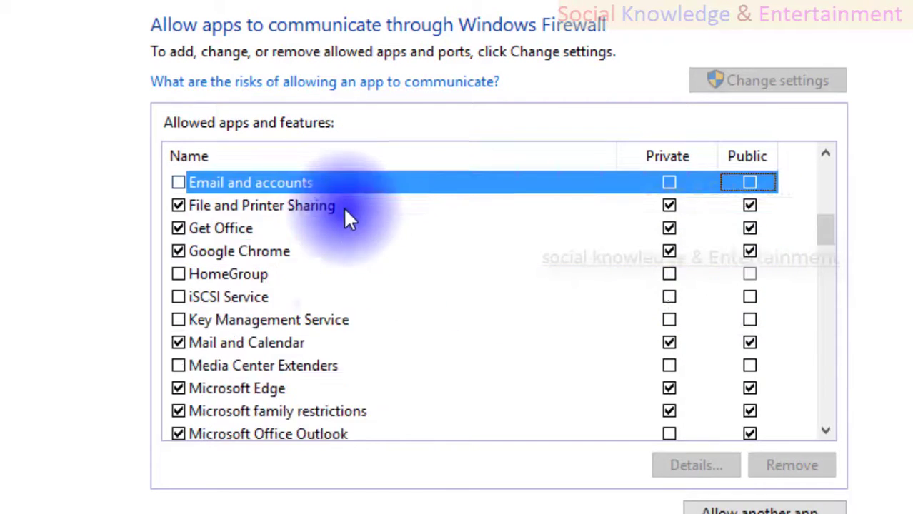
pyautogui.scroll(2, 345, 218)
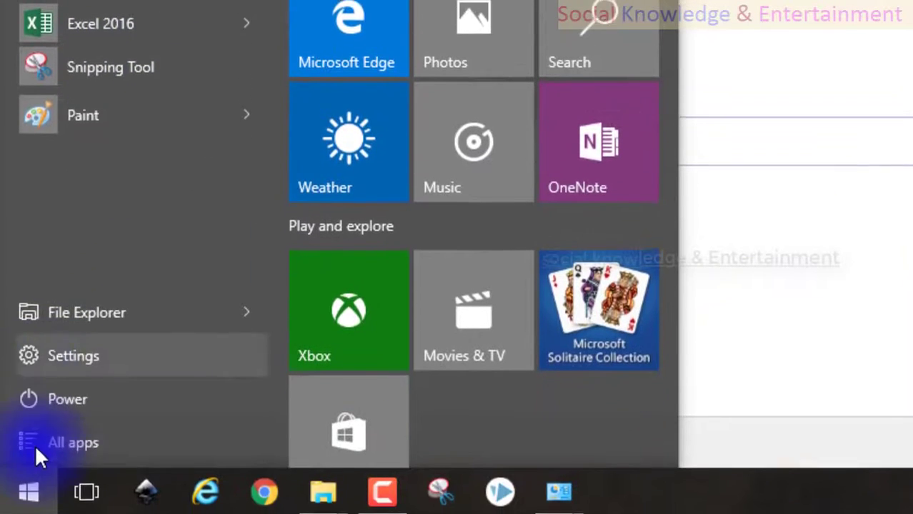
# Look through the installed apps on the computer, including the Microsoft Office 2016 group
pyautogui.click(34, 442)
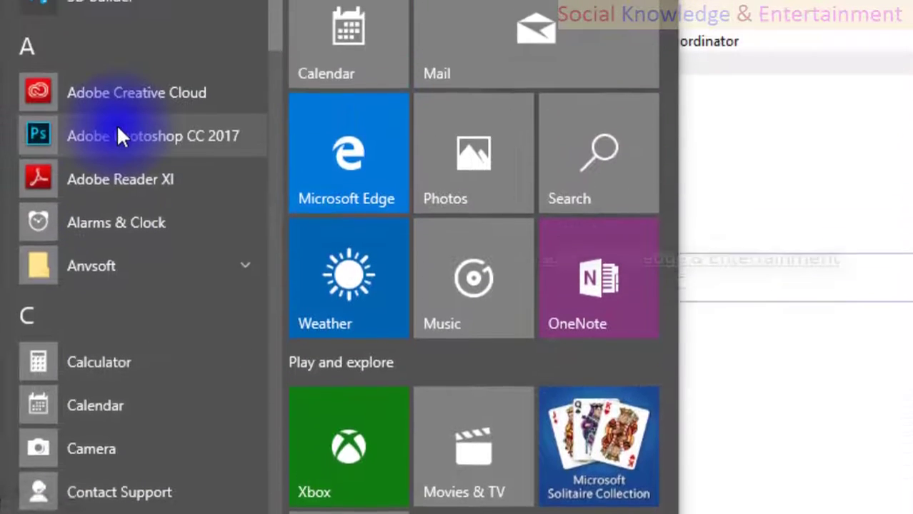
pyautogui.scroll(-10, 118, 214)
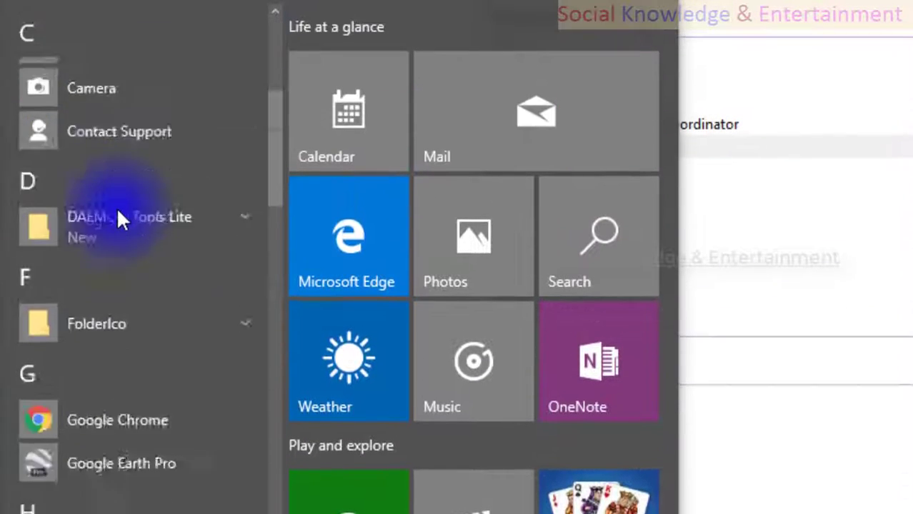
pyautogui.scroll(-5, 117, 214)
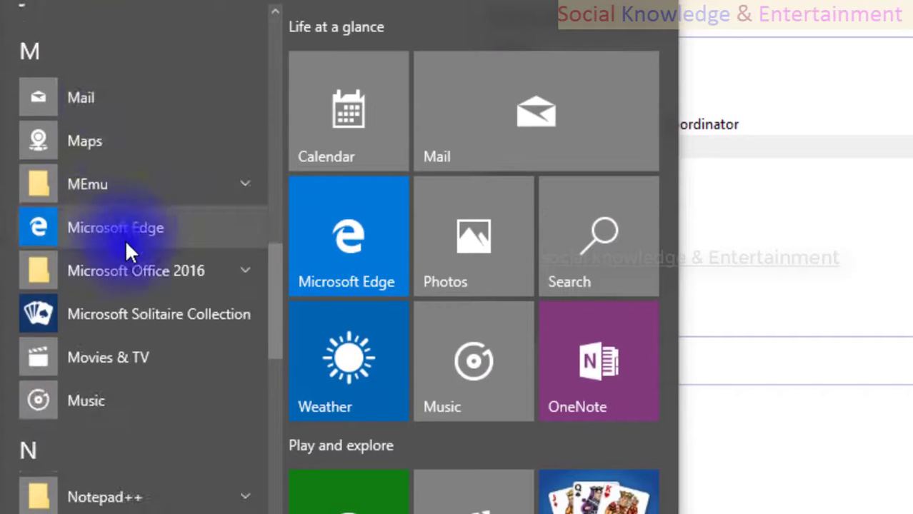
pyautogui.click(138, 271)
pyautogui.scroll(-5, 138, 428)
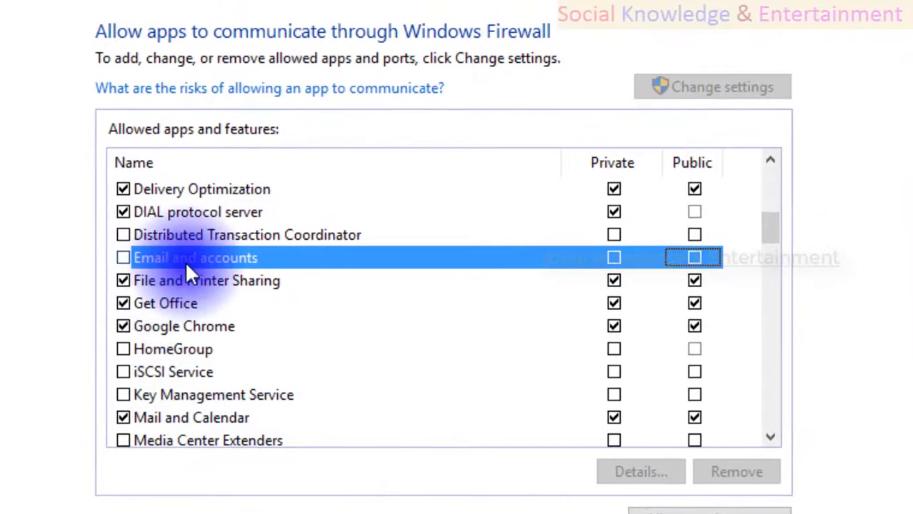
# Block Get Office on both private and public networks
pyautogui.click(564, 302)
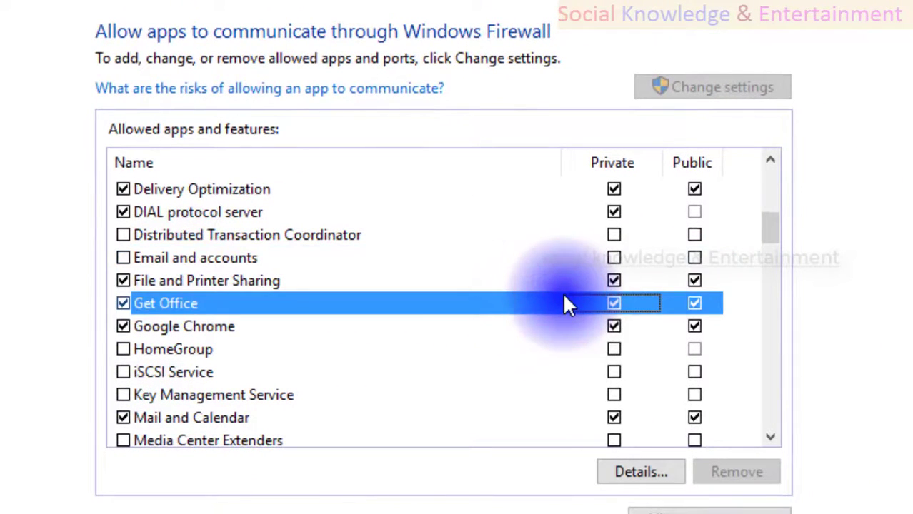
pyautogui.click(695, 303)
pyautogui.click(694, 304)
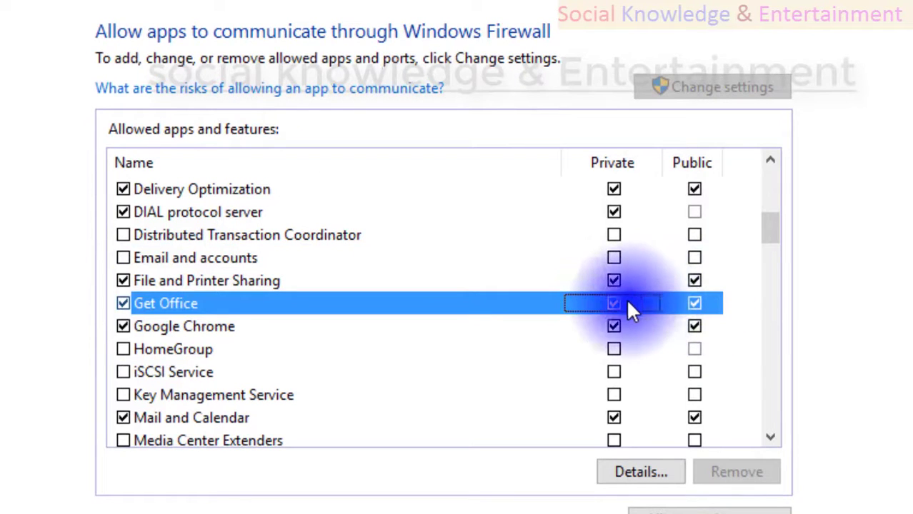
pyautogui.click(614, 304)
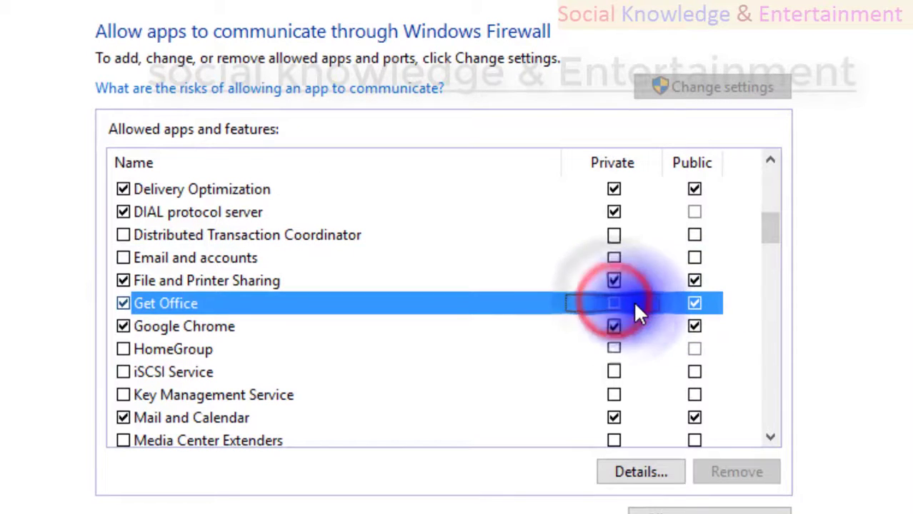
pyautogui.click(695, 301)
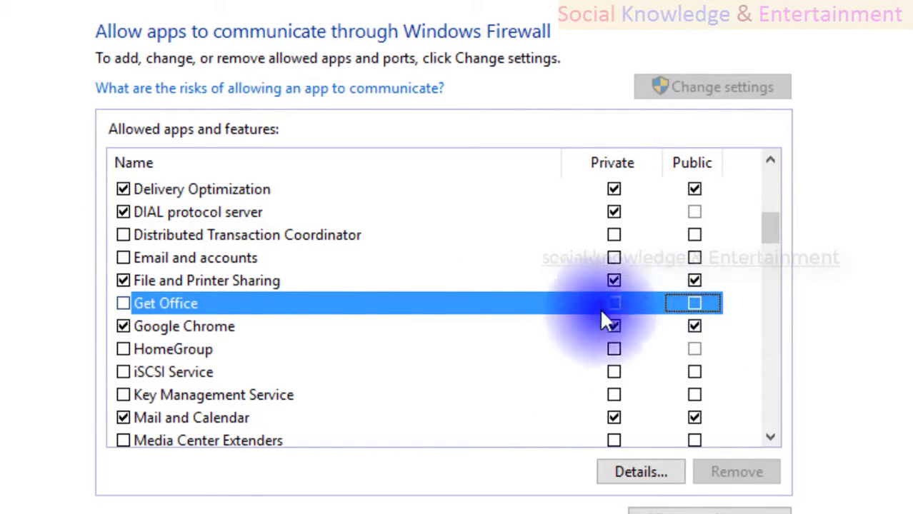
# Select the HomeGroup entry and try to enable its Public access
pyautogui.scroll(-1, 512, 323)
pyautogui.scroll(-1, 512, 330)
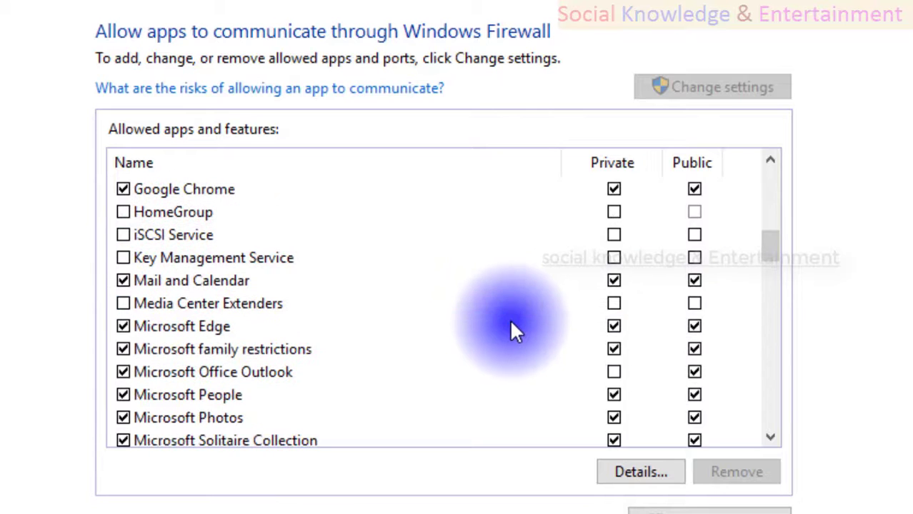
pyautogui.click(207, 212)
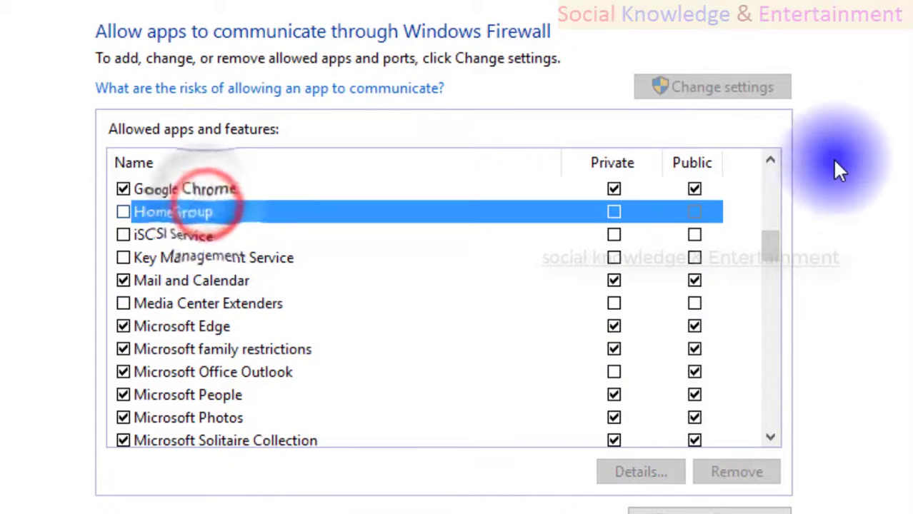
pyautogui.doubleClick(697, 212)
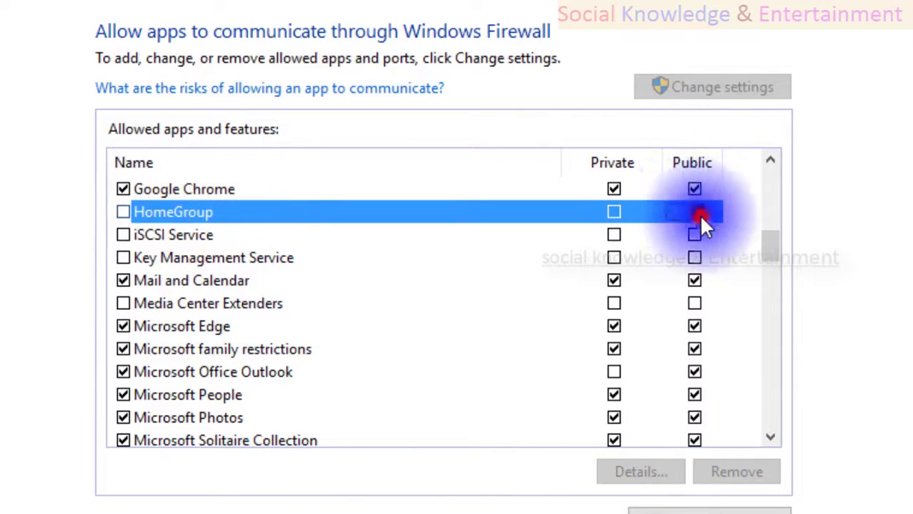
pyautogui.click(643, 234)
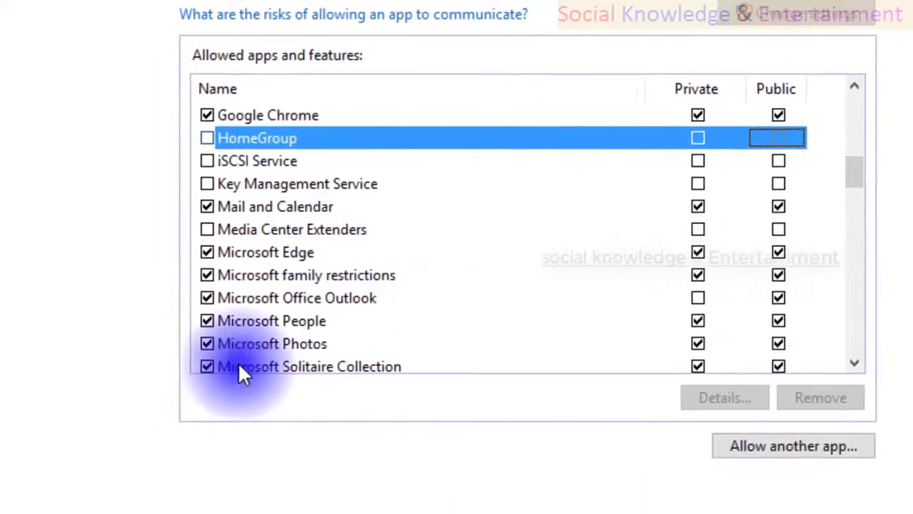
# Switch from the allowed apps list to an All Control Panel Items window
pyautogui.click(554, 485)
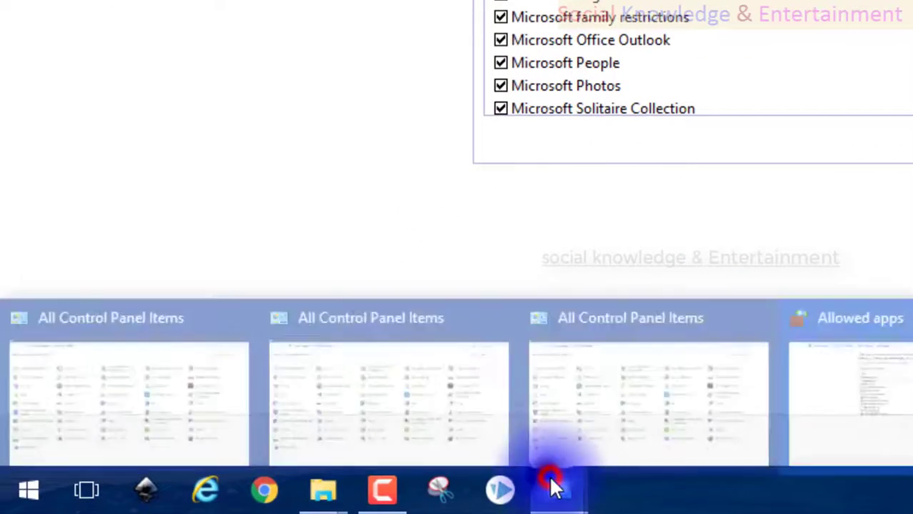
pyautogui.click(590, 427)
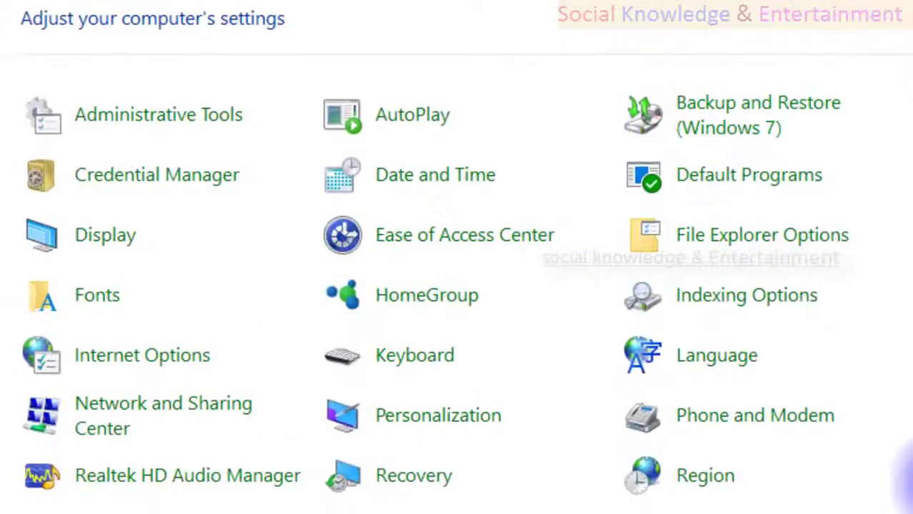
# View the HomeGroup page in Control Panel and return to the firewall's allowed apps list
pyautogui.click(414, 309)
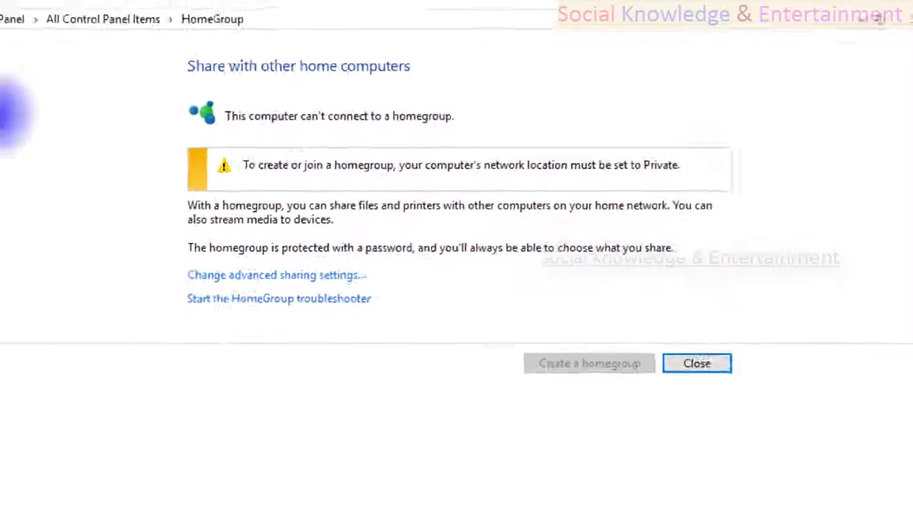
pyautogui.click(61, 30)
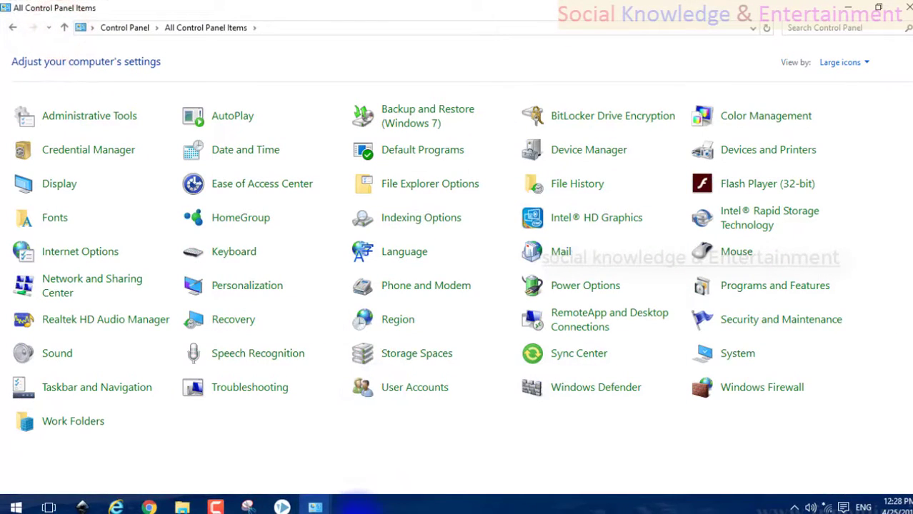
pyautogui.click(316, 507)
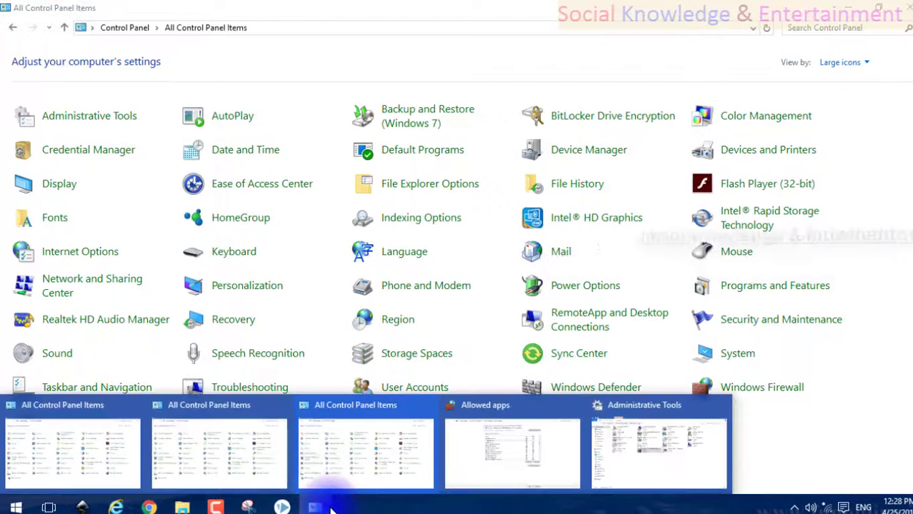
pyautogui.click(536, 434)
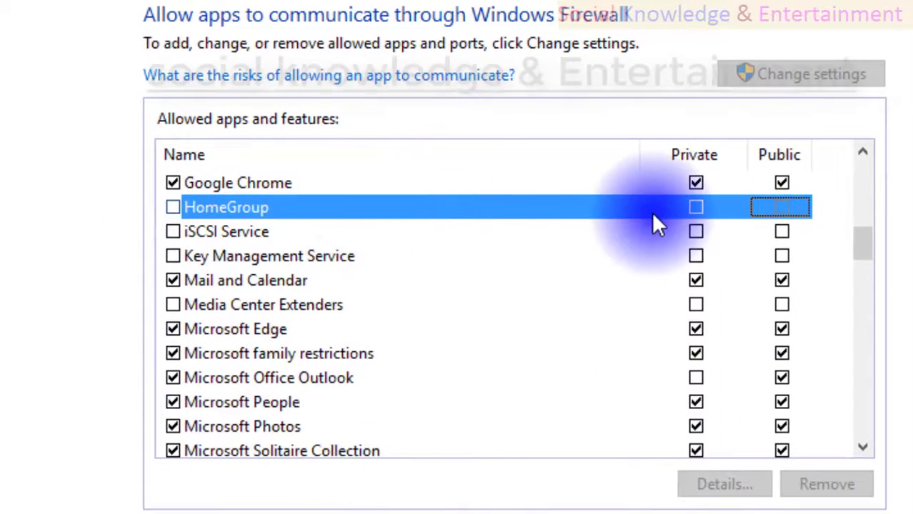
# Try to allow HomeGroup on private networks in the allowed apps list
pyautogui.click(748, 230)
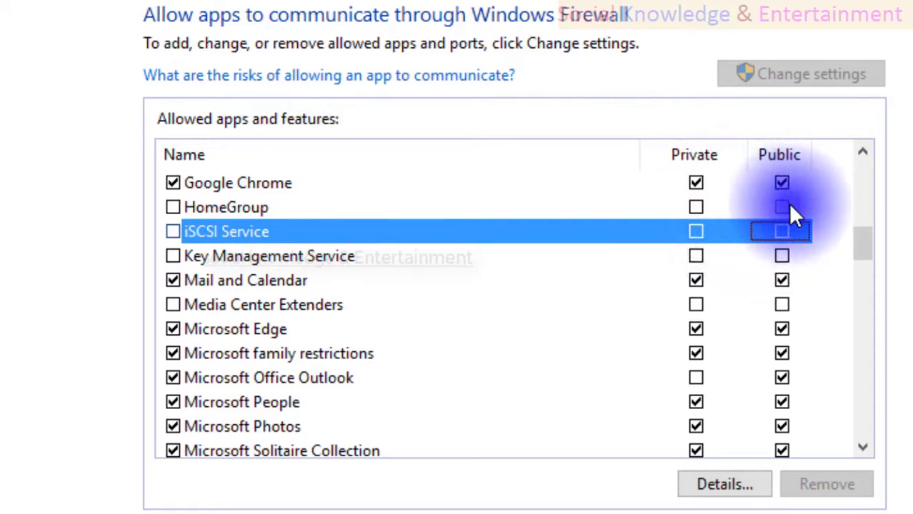
pyautogui.click(695, 207)
pyautogui.click(695, 207)
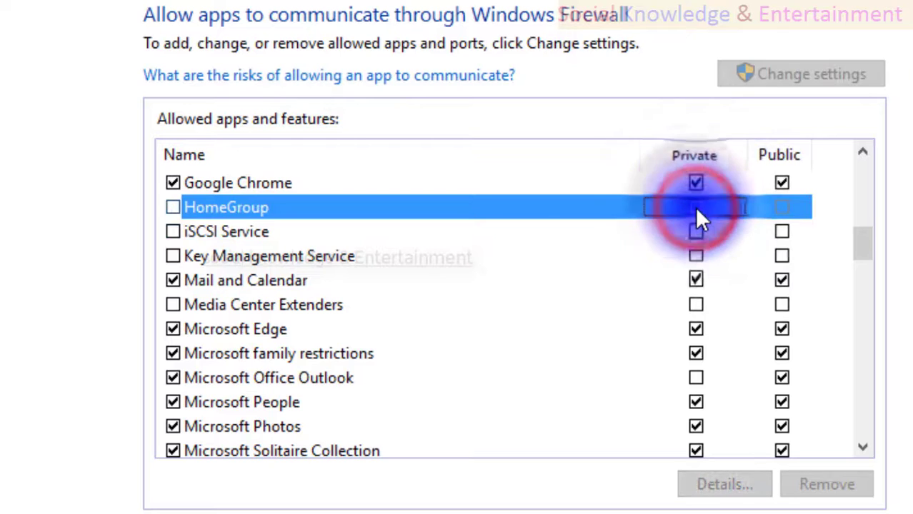
pyautogui.click(696, 207)
pyautogui.click(696, 207)
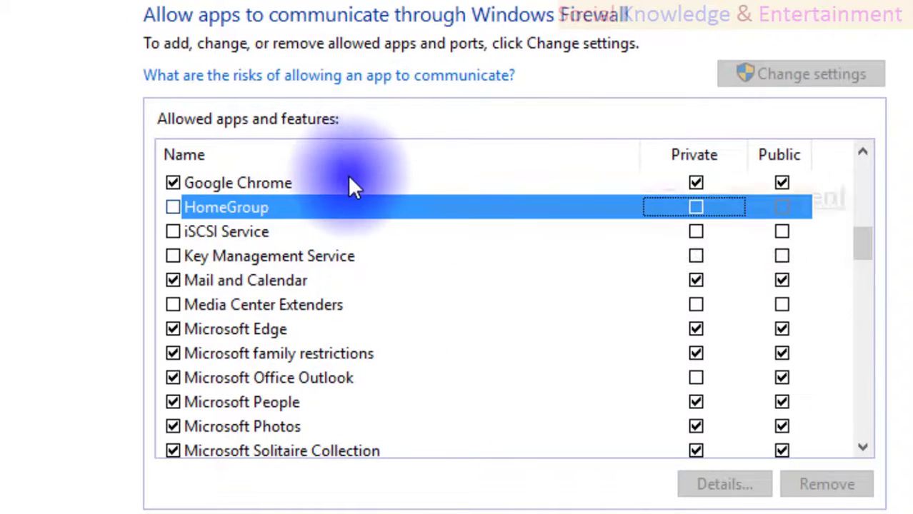
# View the Work Folders page in Control Panel and switch back to the allowed apps window
pyautogui.click(234, 489)
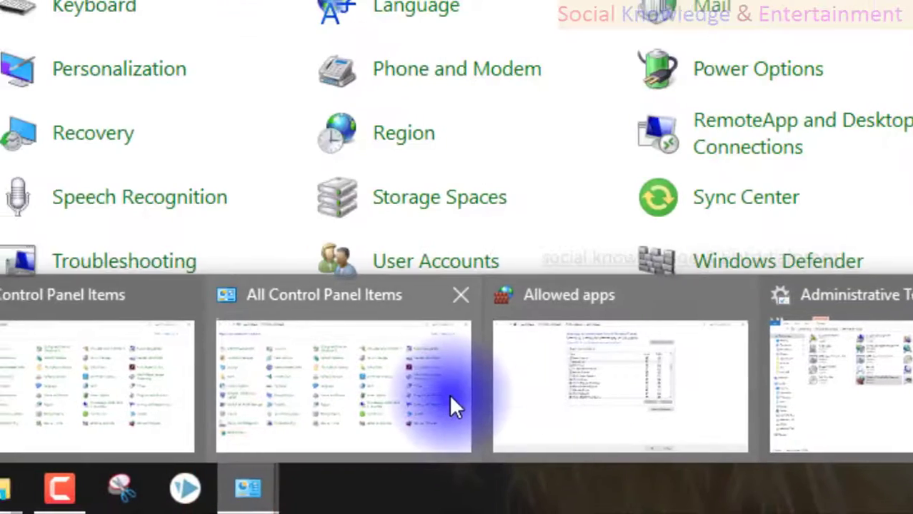
pyautogui.click(450, 400)
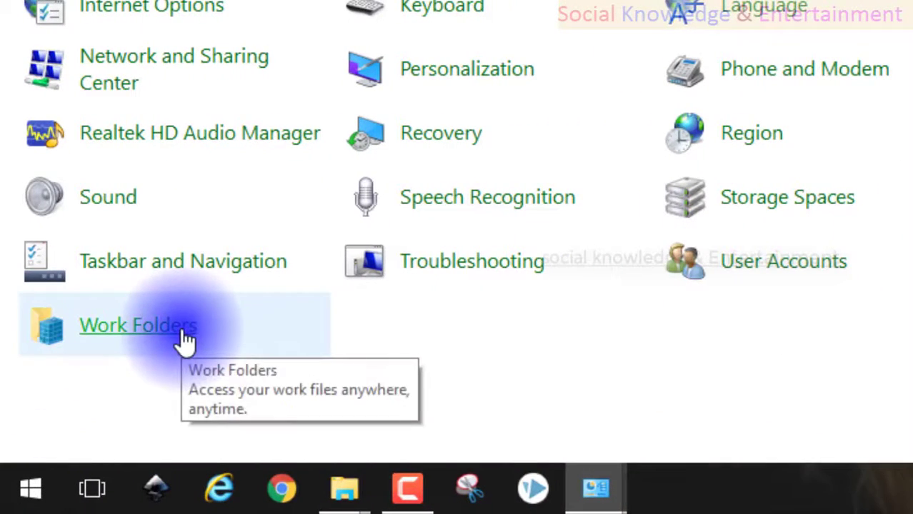
pyautogui.click(184, 340)
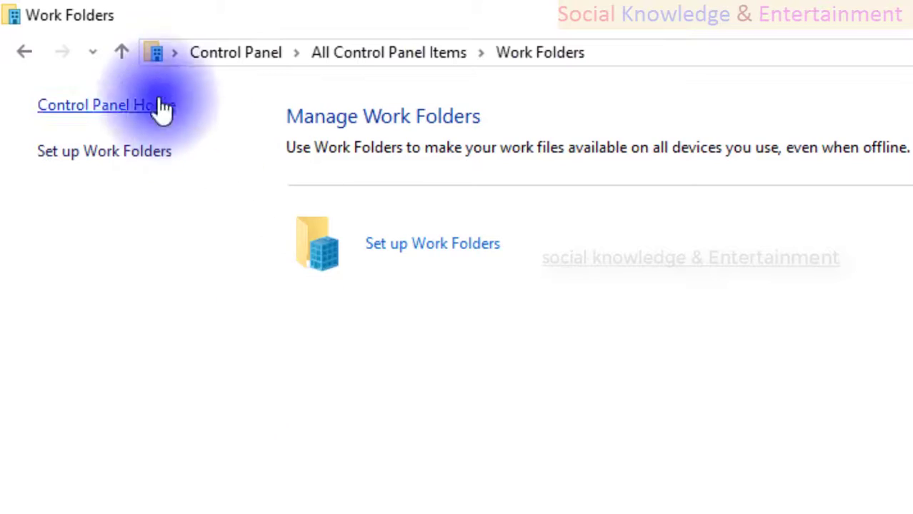
pyautogui.click(122, 54)
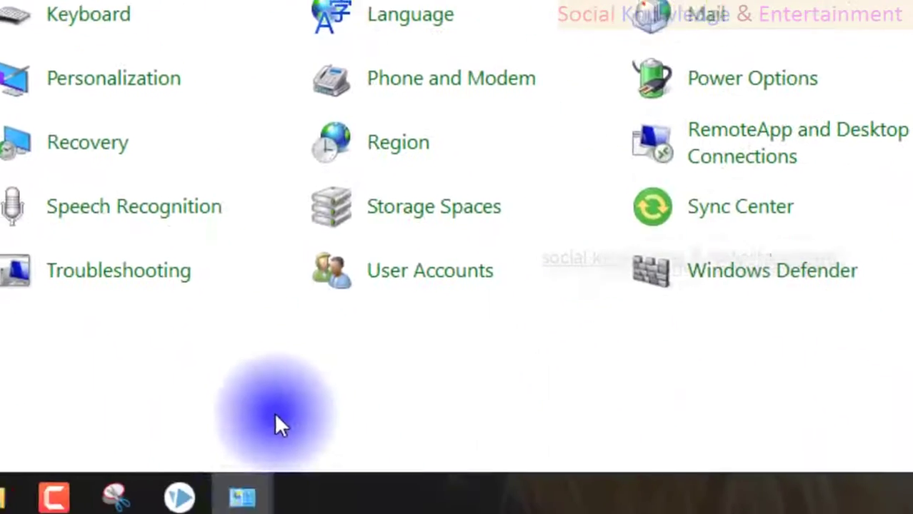
pyautogui.moveTo(499, 513)
pyautogui.click(693, 373)
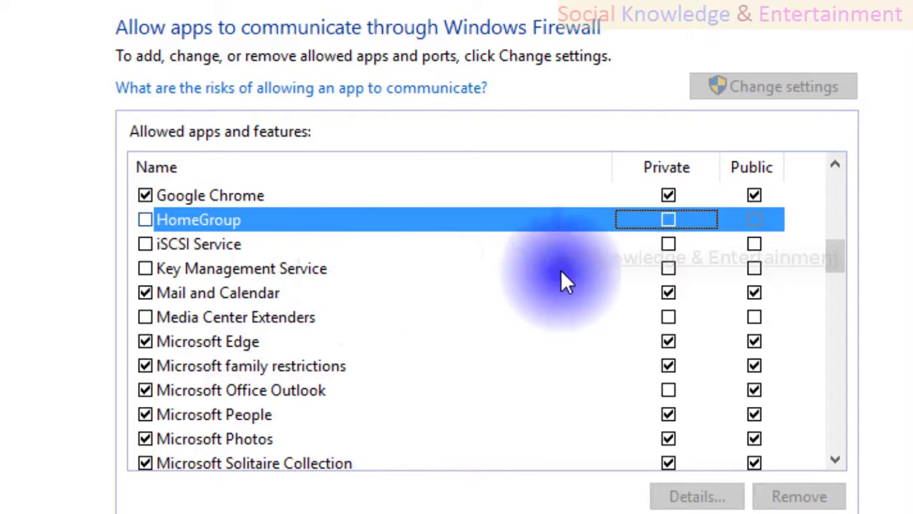
# Toggle Mail and Calendar between blocked and allowed on private and public networks, leaving it allowed on both
pyautogui.click(468, 277)
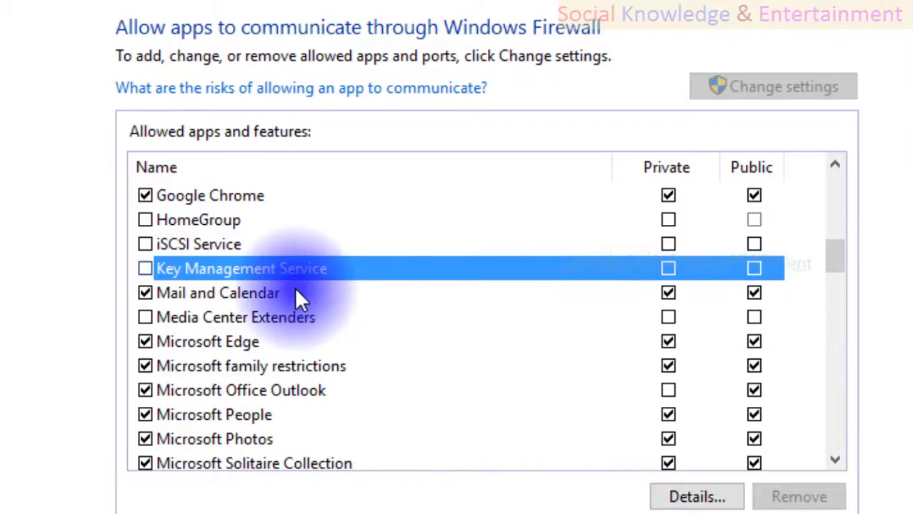
pyautogui.click(666, 292)
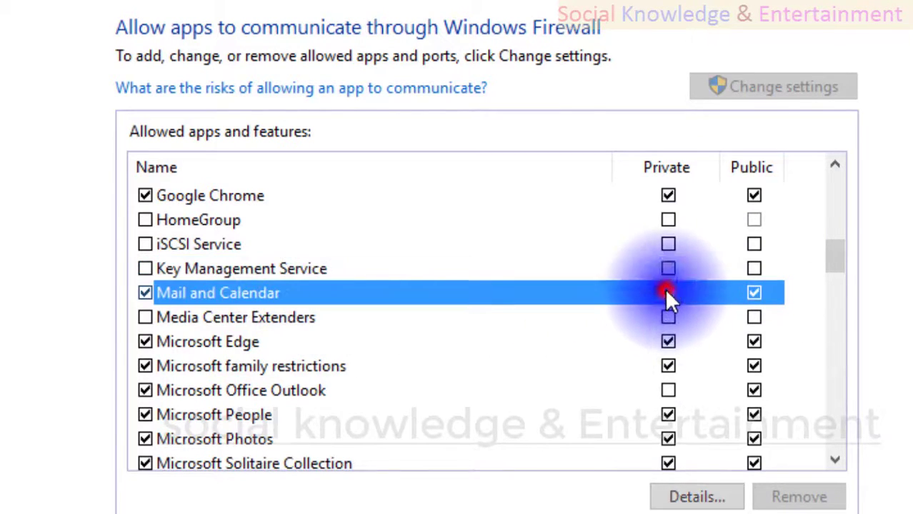
pyautogui.click(756, 293)
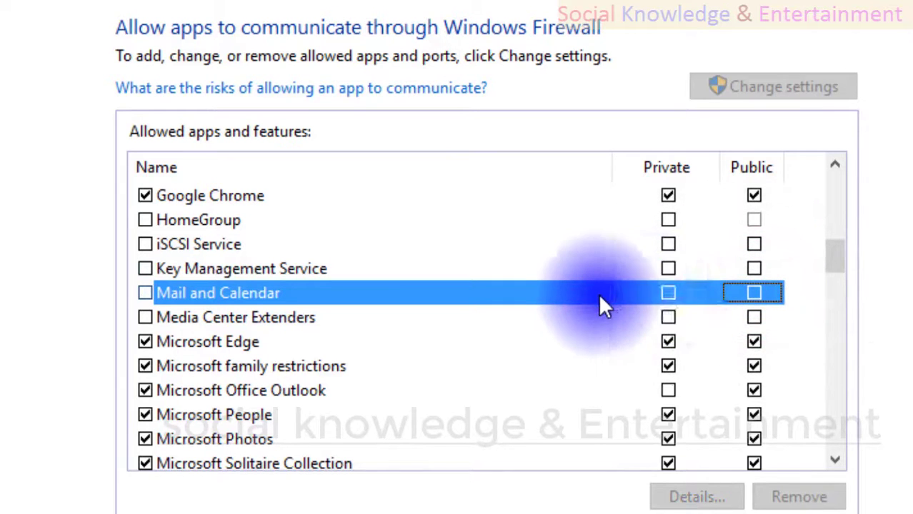
pyautogui.click(666, 294)
pyautogui.click(755, 294)
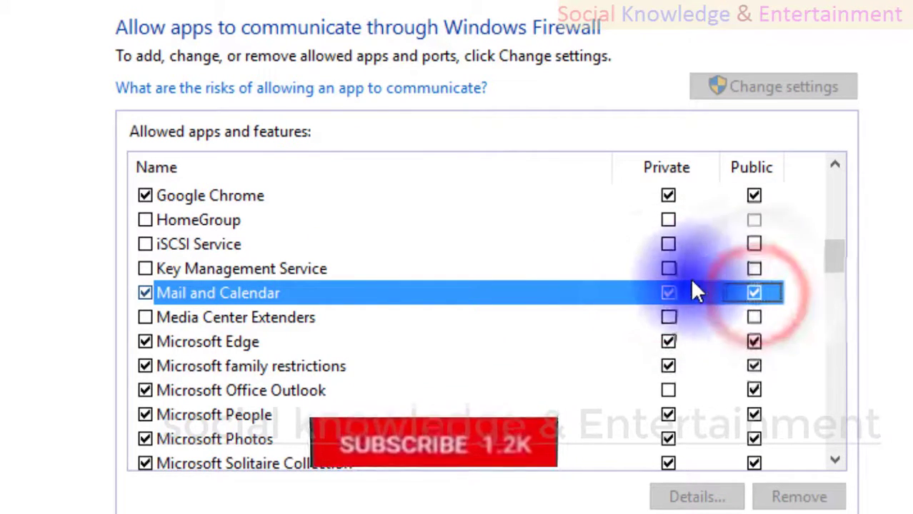
pyautogui.click(670, 293)
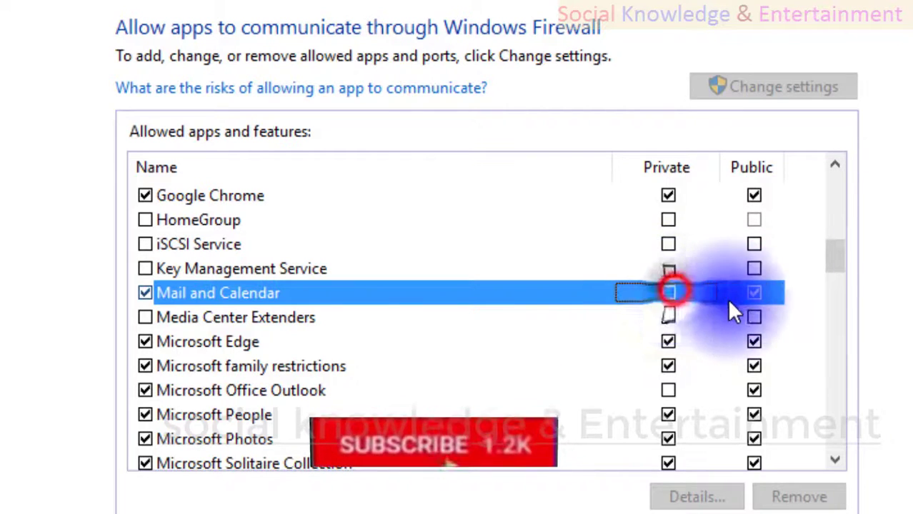
pyautogui.click(755, 294)
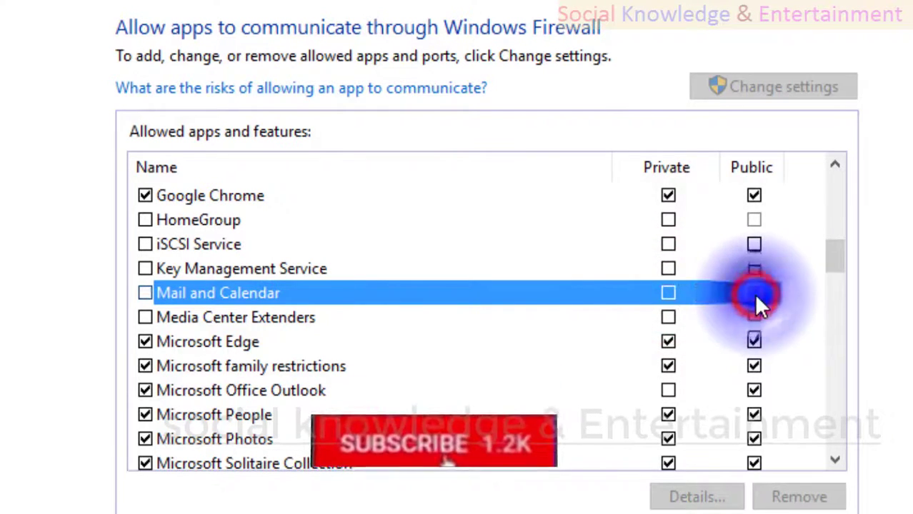
pyautogui.click(668, 293)
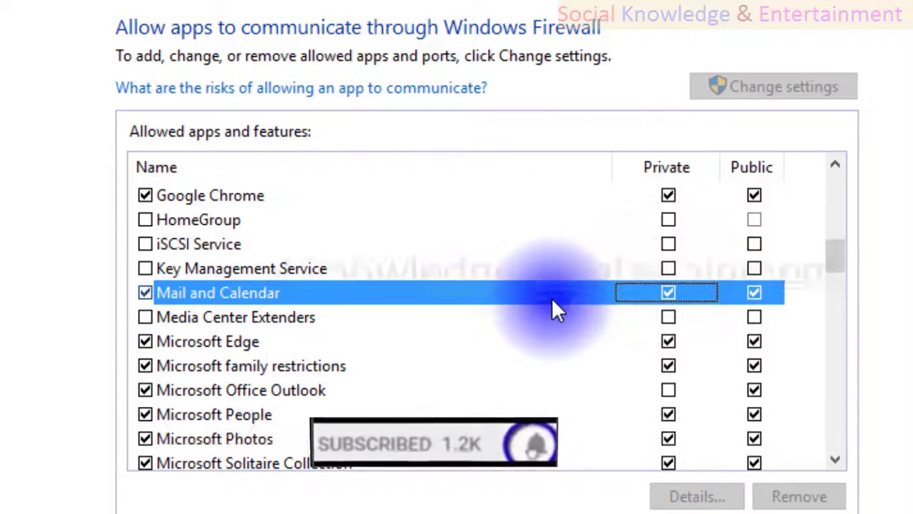
# Select the Media Center Extenders entry, switch to File Explorer and open the nkt (F:) drive to find a video
pyautogui.click(490, 320)
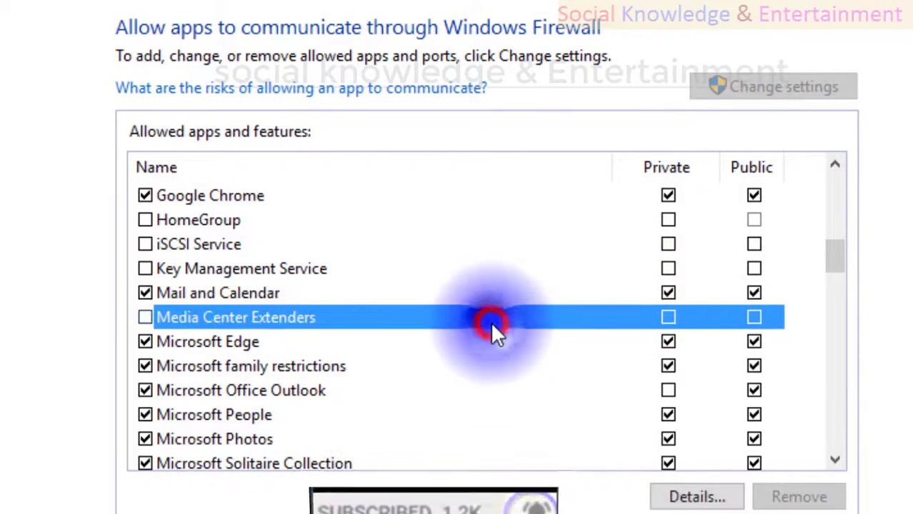
pyautogui.click(105, 444)
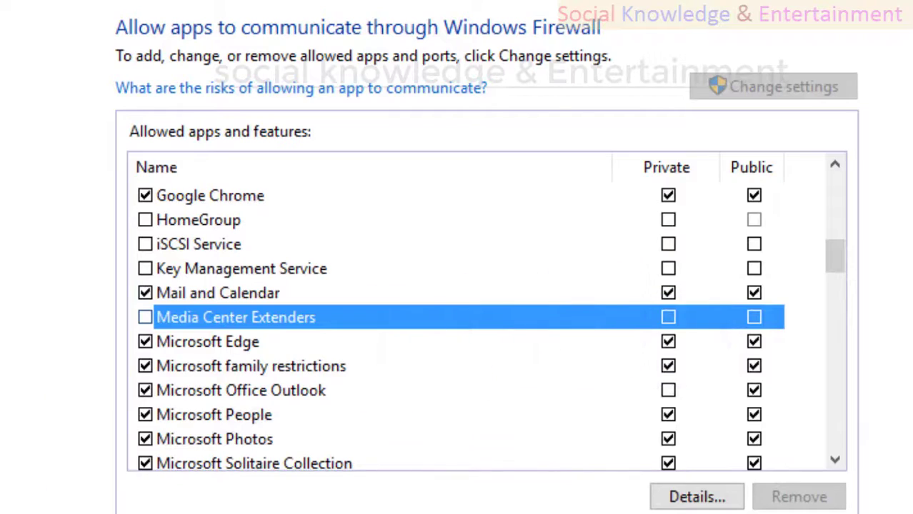
pyautogui.click(357, 483)
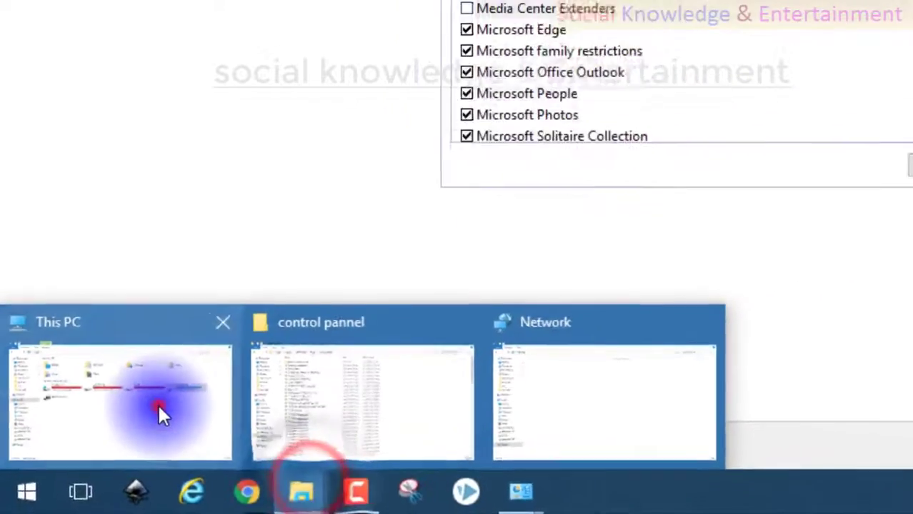
pyautogui.click(158, 413)
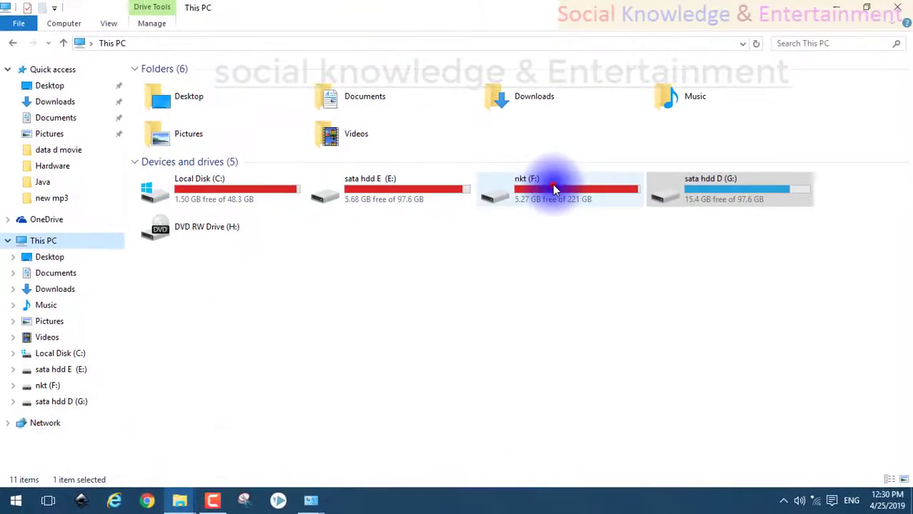
pyautogui.doubleClick(551, 186)
pyautogui.scroll(-5, 492, 178)
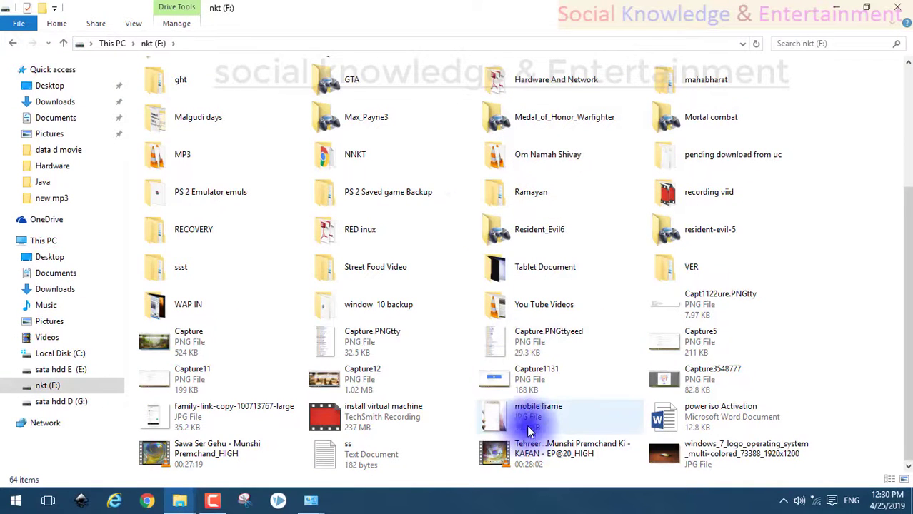
# Open the Tehreer...Munshi Premchand Ki - KAFAN video in Windows Media Player and maximize the player window
pyautogui.rightClick(562, 453)
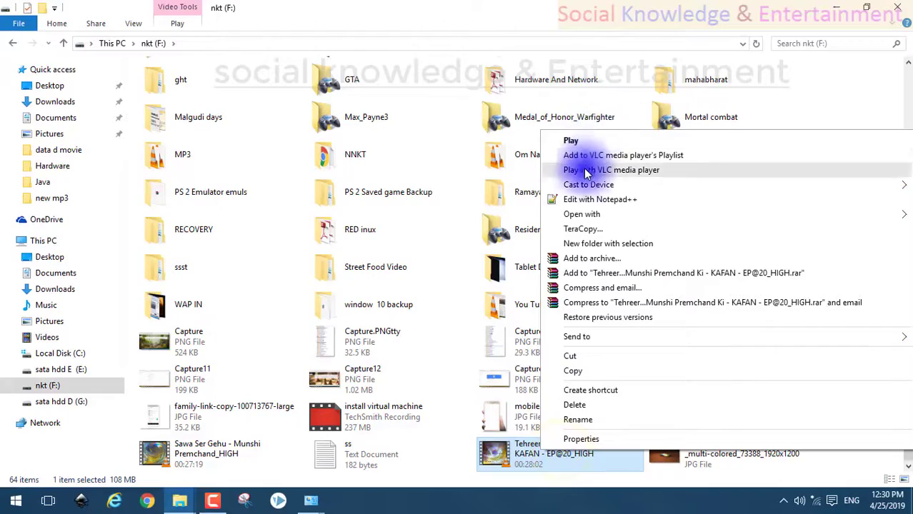
pyautogui.click(570, 217)
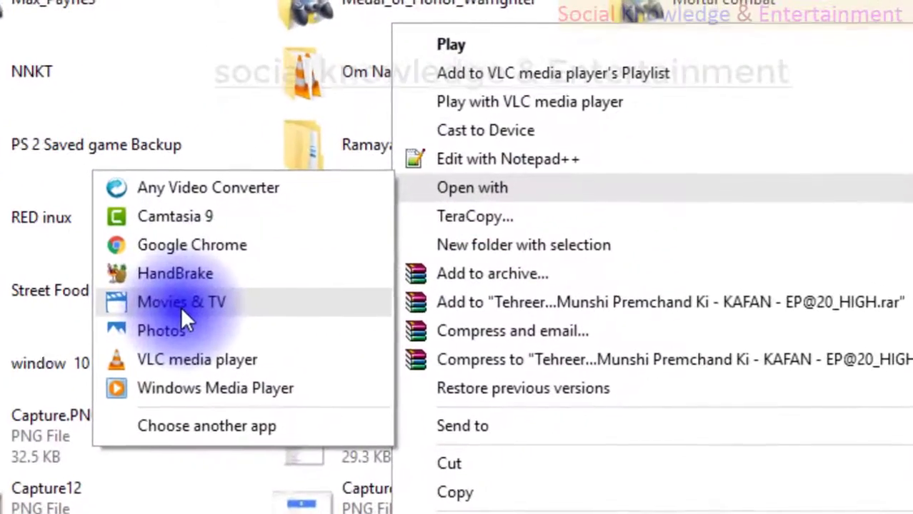
pyautogui.click(214, 387)
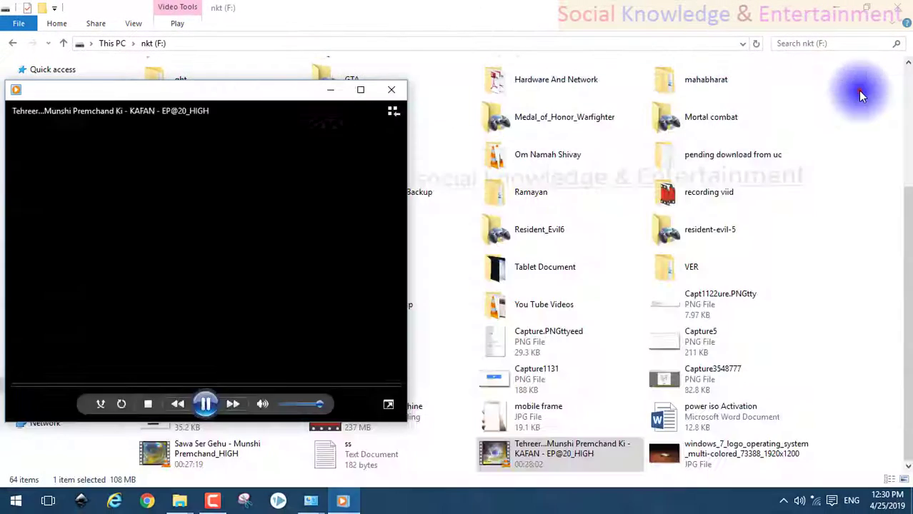
pyautogui.click(858, 90)
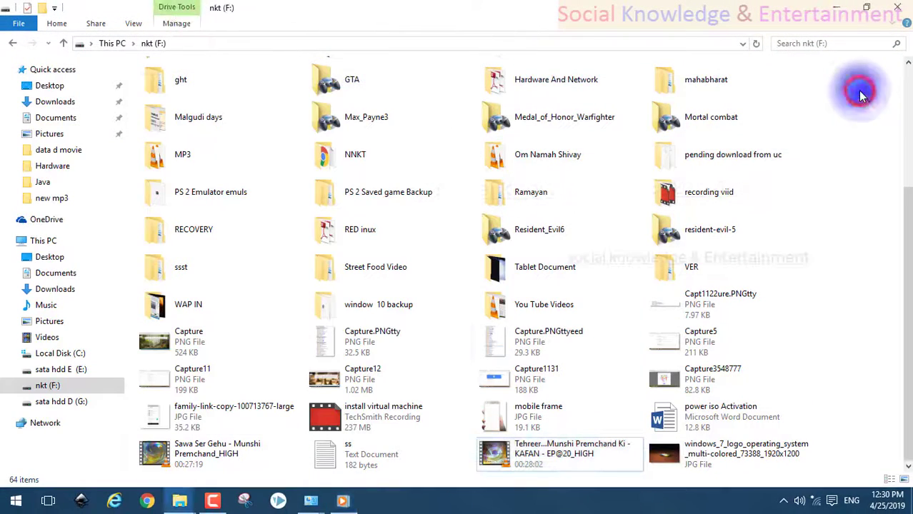
pyautogui.click(342, 499)
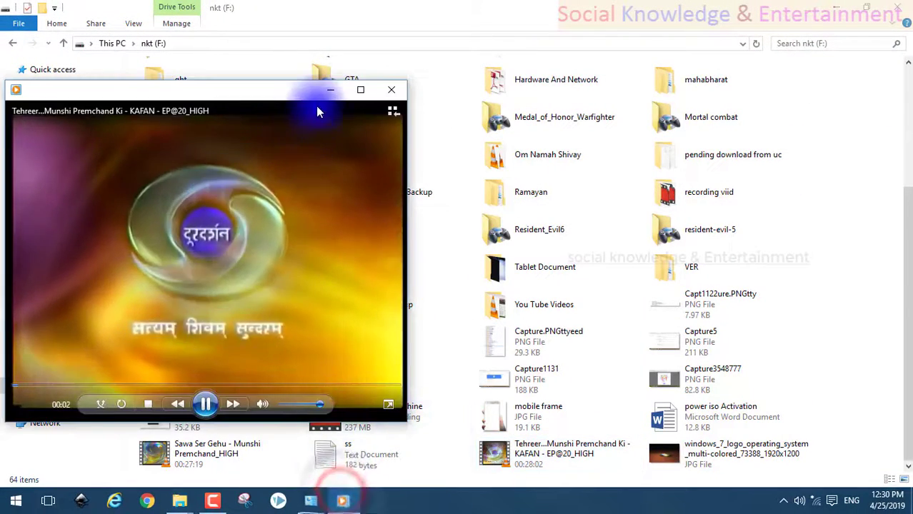
pyautogui.click(357, 90)
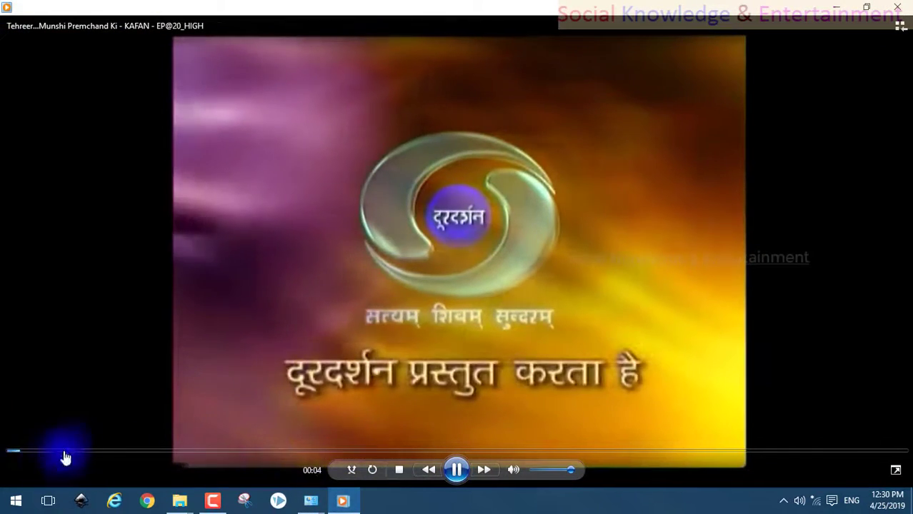
# Skip forward through the playing video to several later points
pyautogui.click(82, 450)
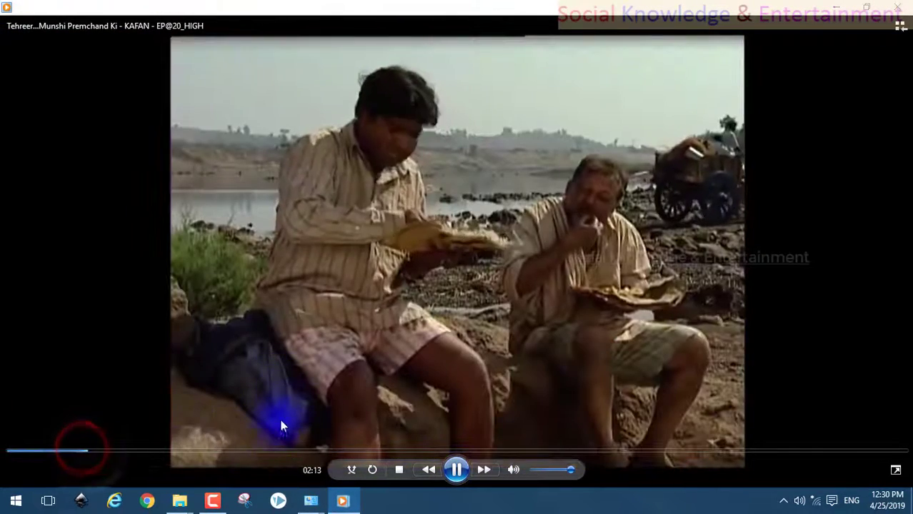
pyautogui.click(265, 449)
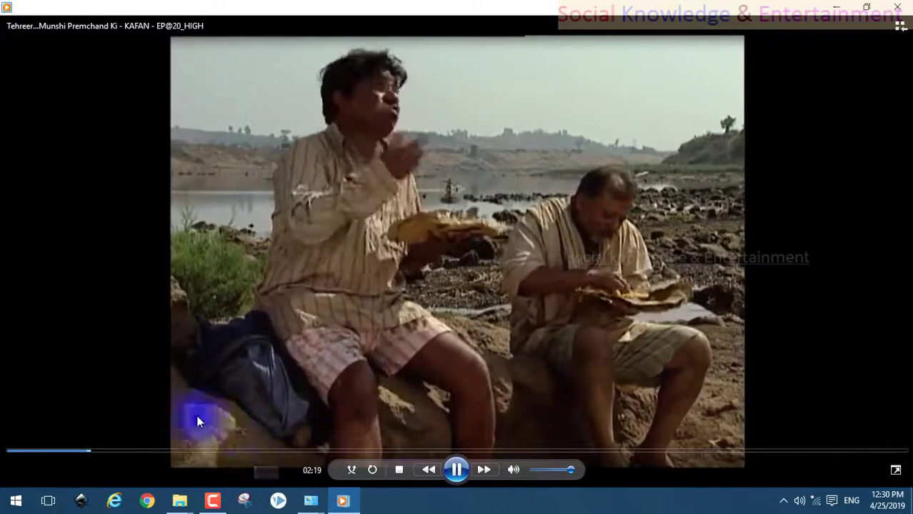
pyautogui.click(112, 452)
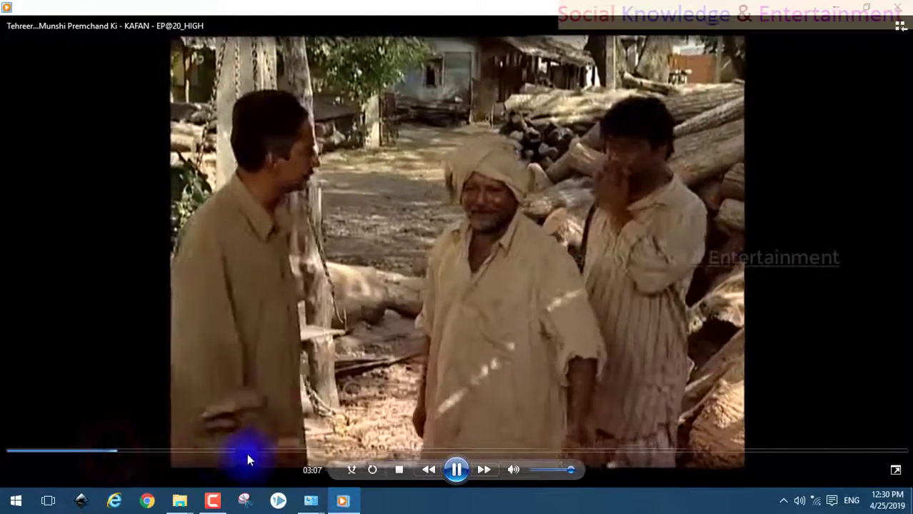
pyautogui.click(247, 452)
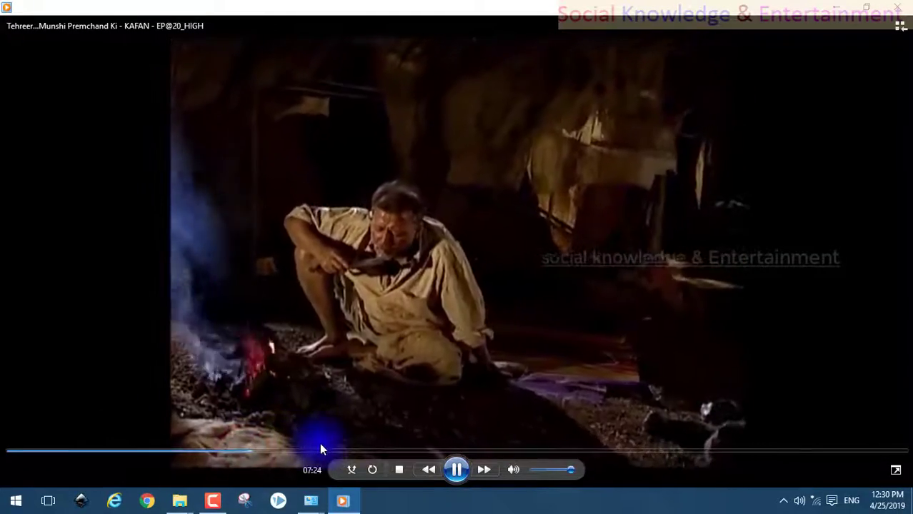
pyautogui.click(372, 452)
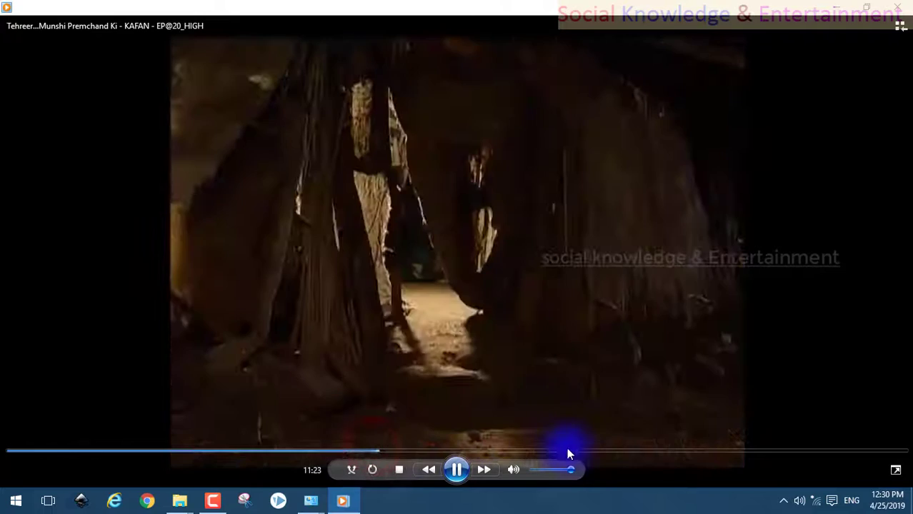
# Skip further ahead in the video, close the player and return to the Windows Firewall allowed apps list
pyautogui.click(604, 451)
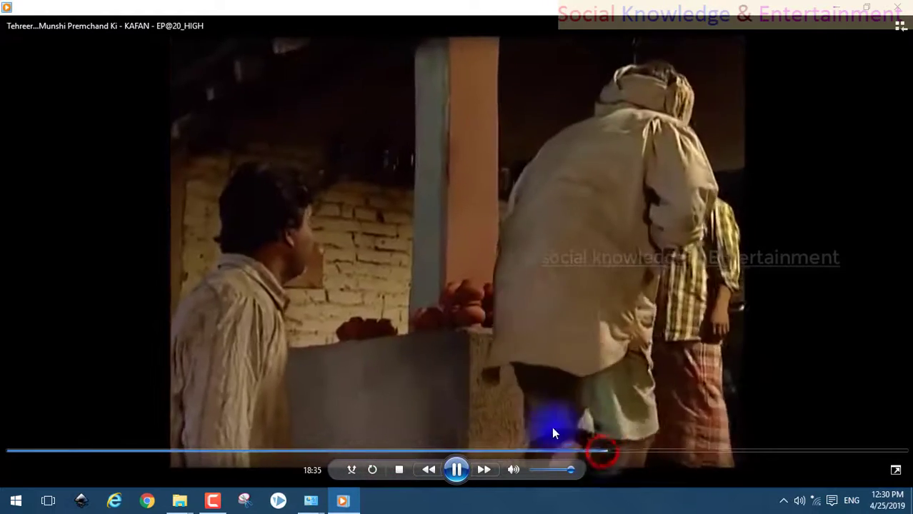
pyautogui.click(668, 453)
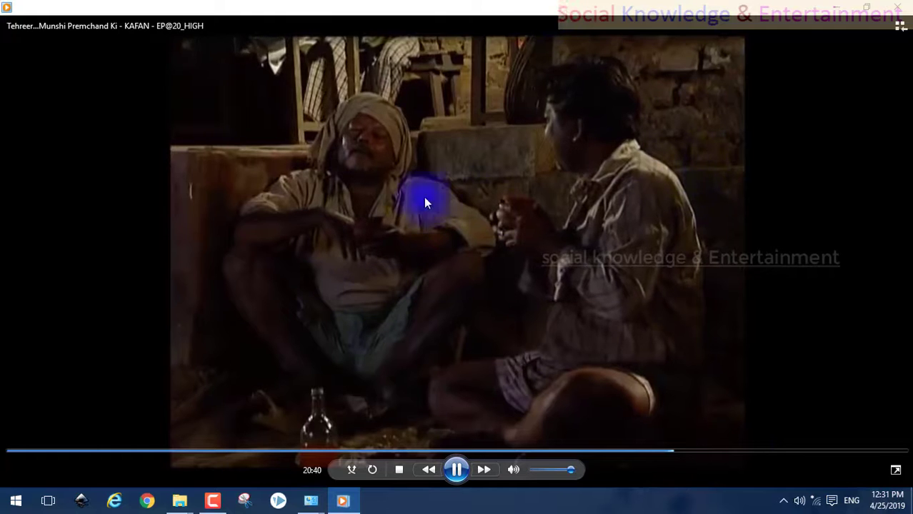
pyautogui.click(900, 5)
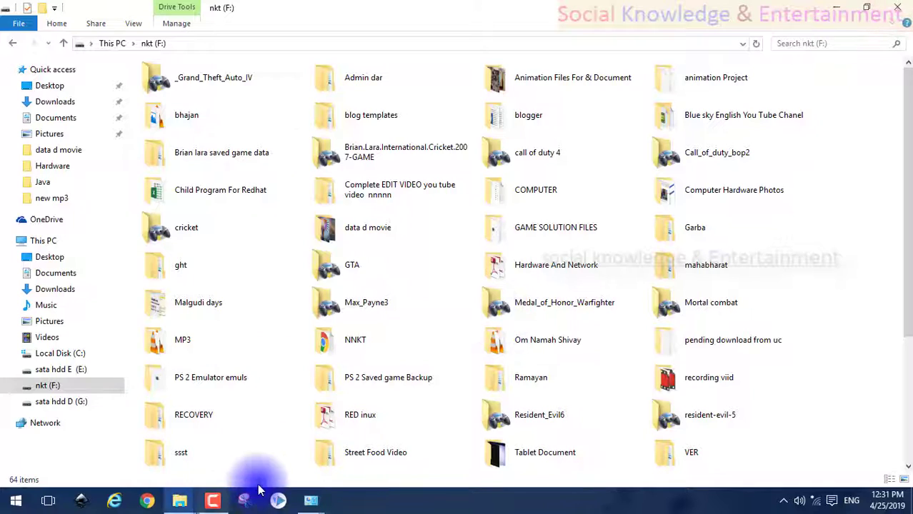
pyautogui.moveTo(314, 500)
pyautogui.click(604, 448)
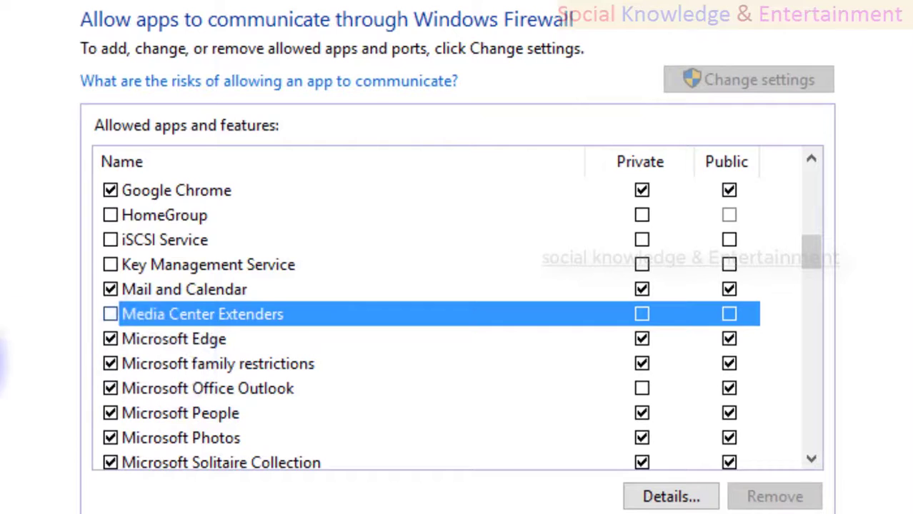
# Block Microsoft Edge and Microsoft family restrictions on both private and public networks
pyautogui.click(641, 340)
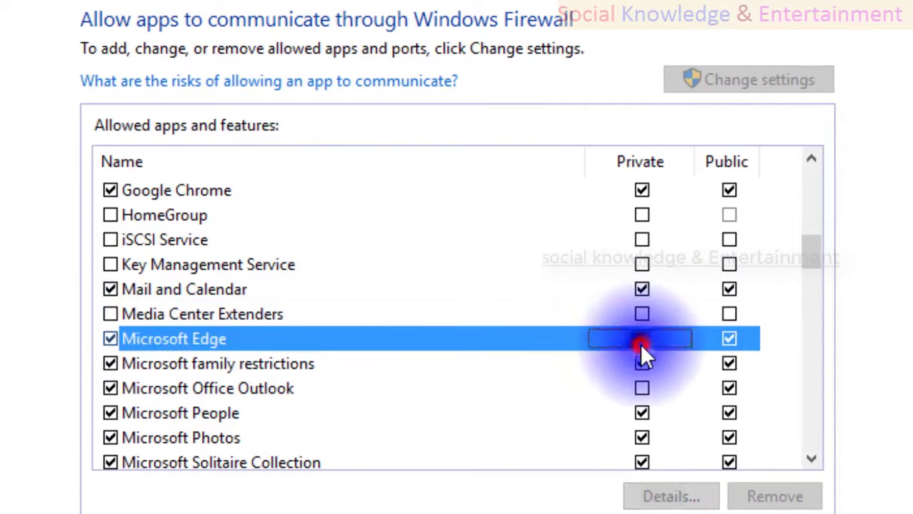
pyautogui.click(730, 339)
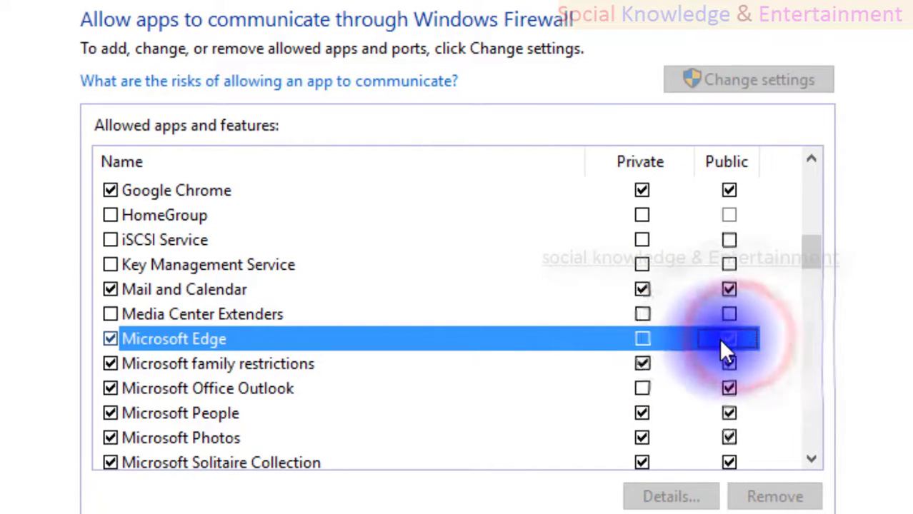
pyautogui.click(725, 341)
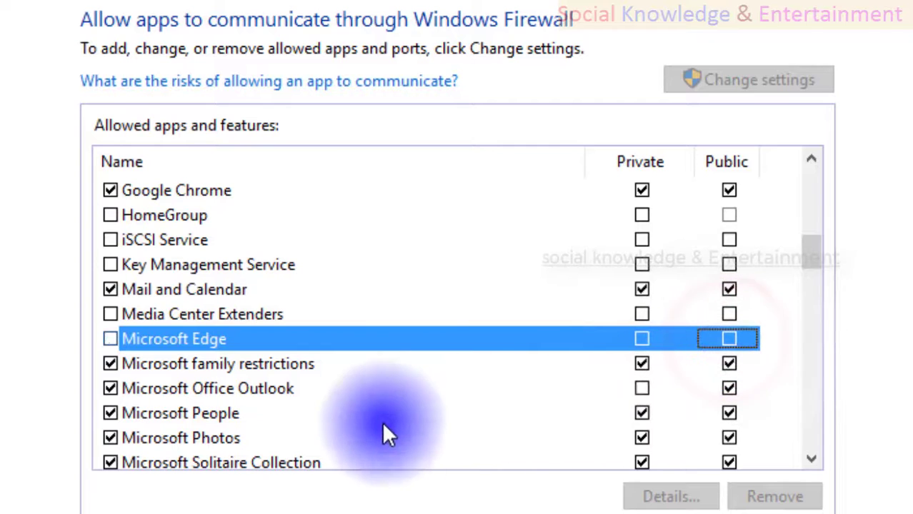
pyautogui.click(642, 363)
pyautogui.click(729, 363)
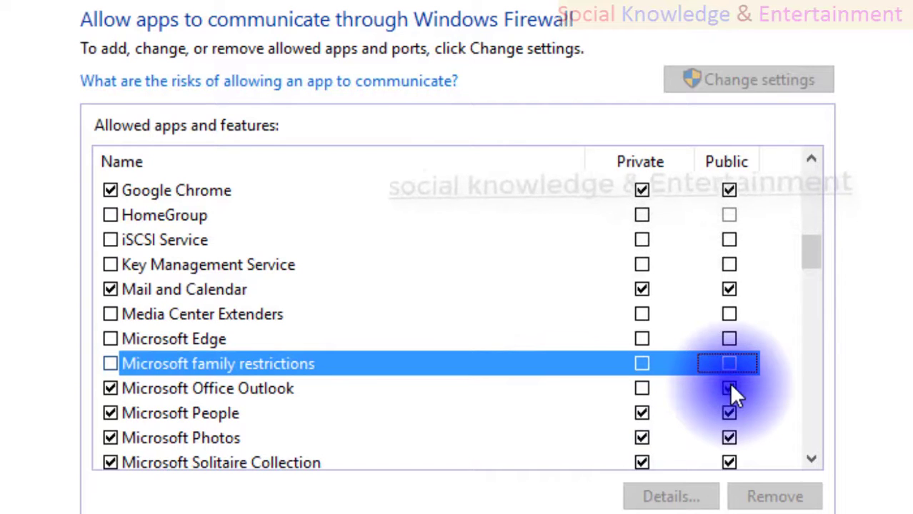
# Try allowing Microsoft Office Outlook on private networks and restore it to public networks only
pyautogui.click(639, 389)
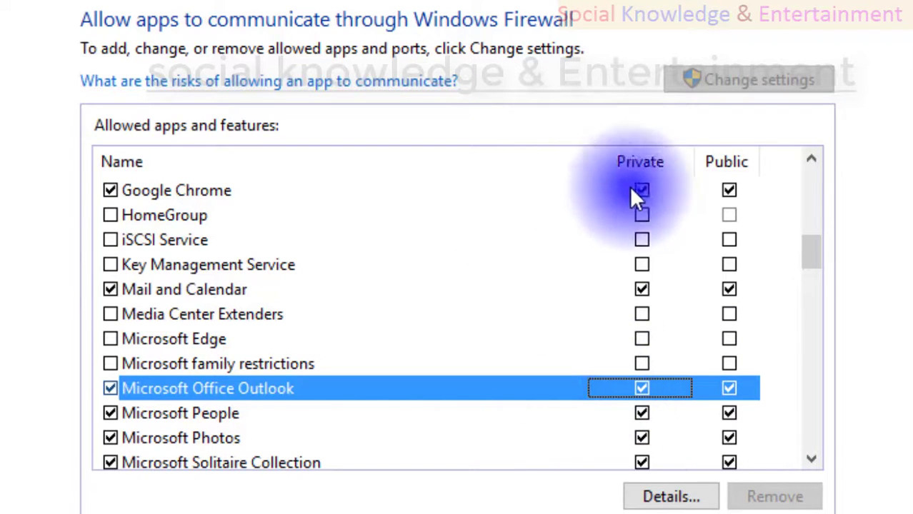
pyautogui.click(640, 388)
pyautogui.click(728, 388)
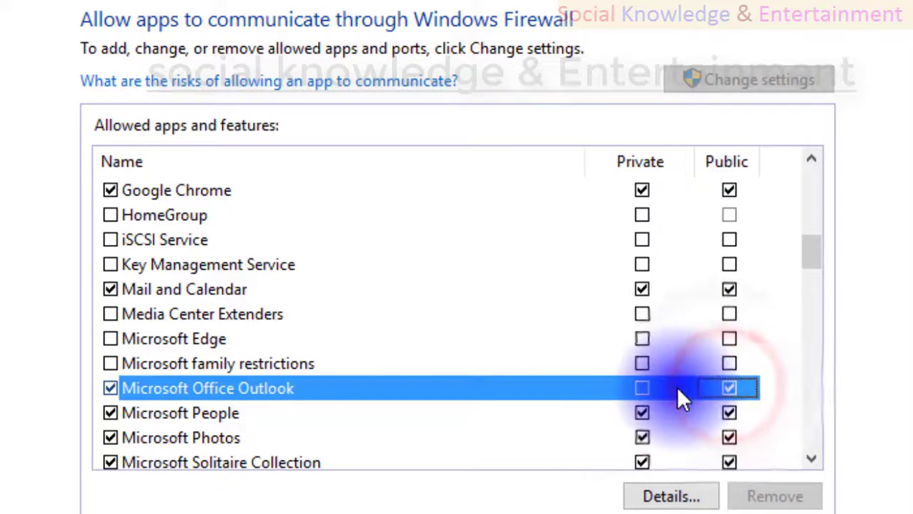
pyautogui.click(652, 388)
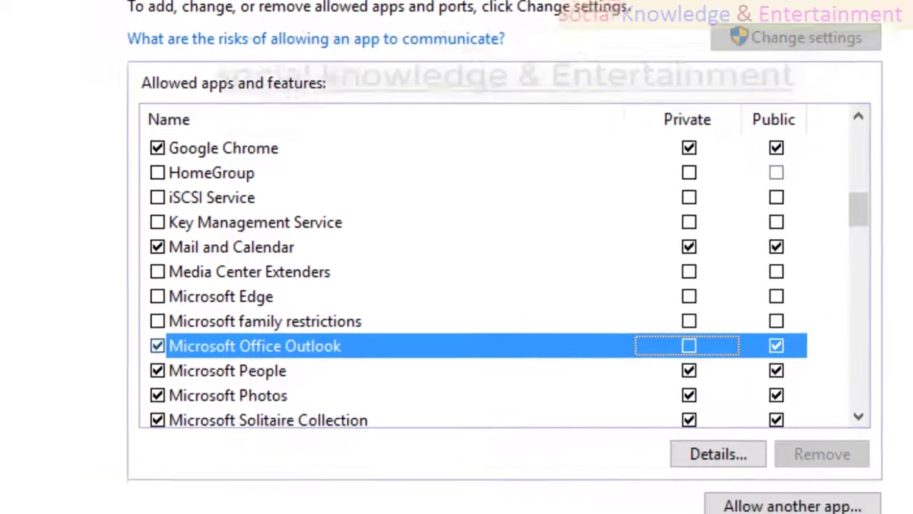
# Look through the Start tiles and compare the Microsoft Edge entry in the allowed apps list with its tile
pyautogui.click(6, 501)
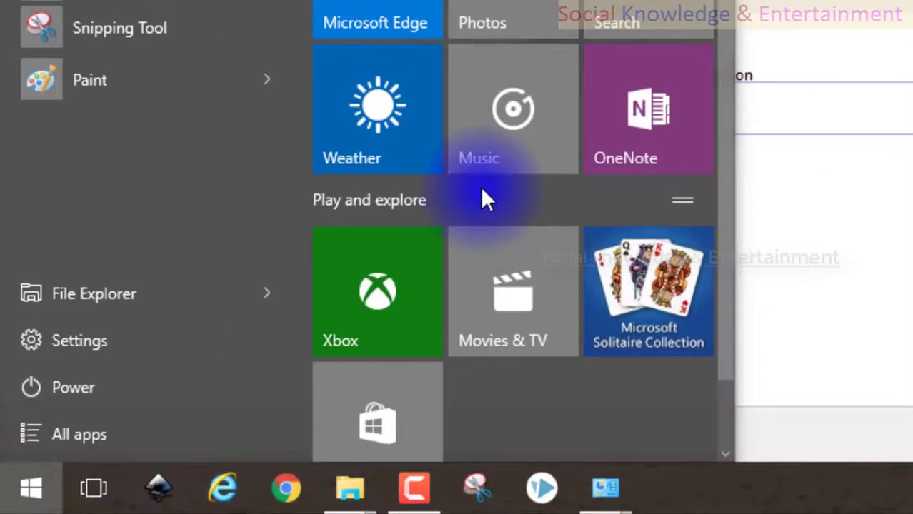
pyautogui.scroll(-2, 482, 196)
pyautogui.scroll(1, 483, 179)
pyautogui.scroll(1, 484, 175)
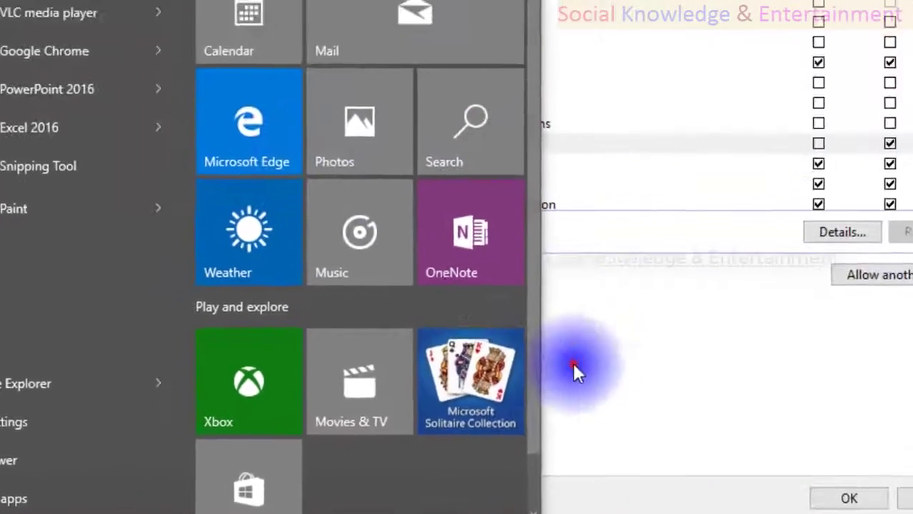
pyautogui.click(642, 317)
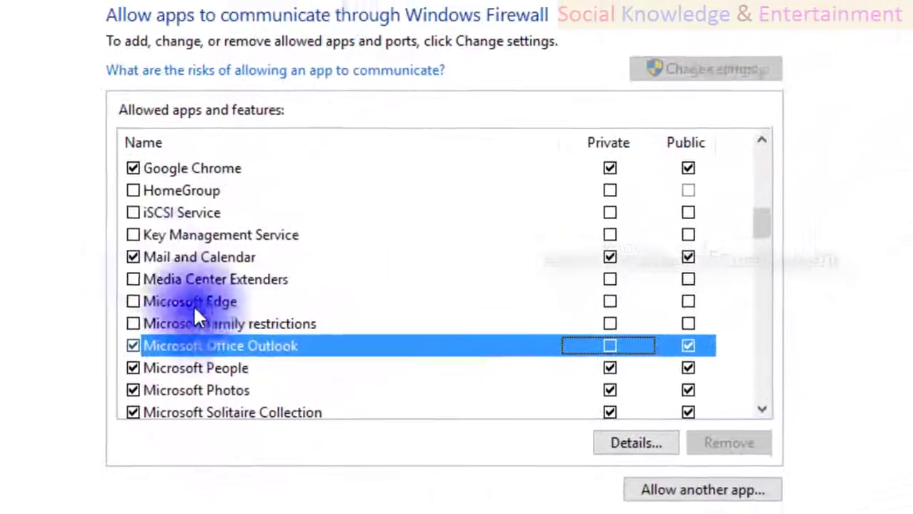
pyautogui.click(227, 312)
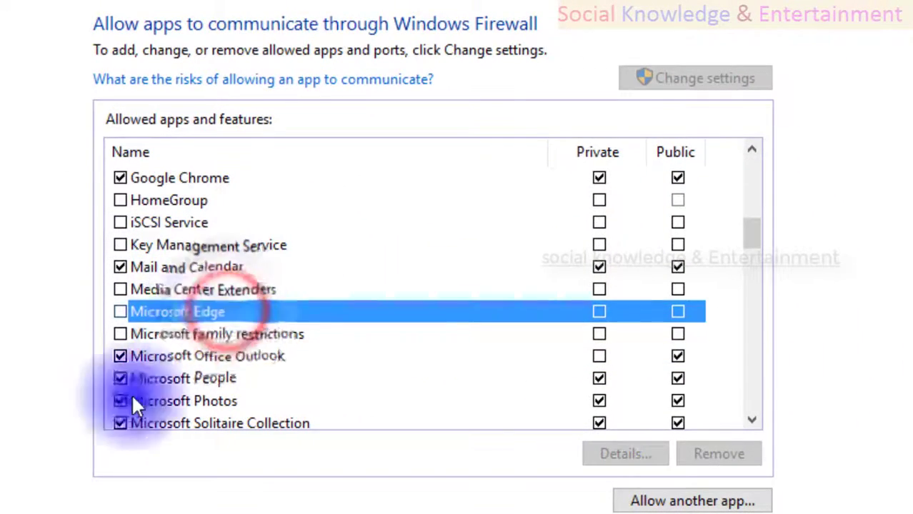
pyautogui.press('super')
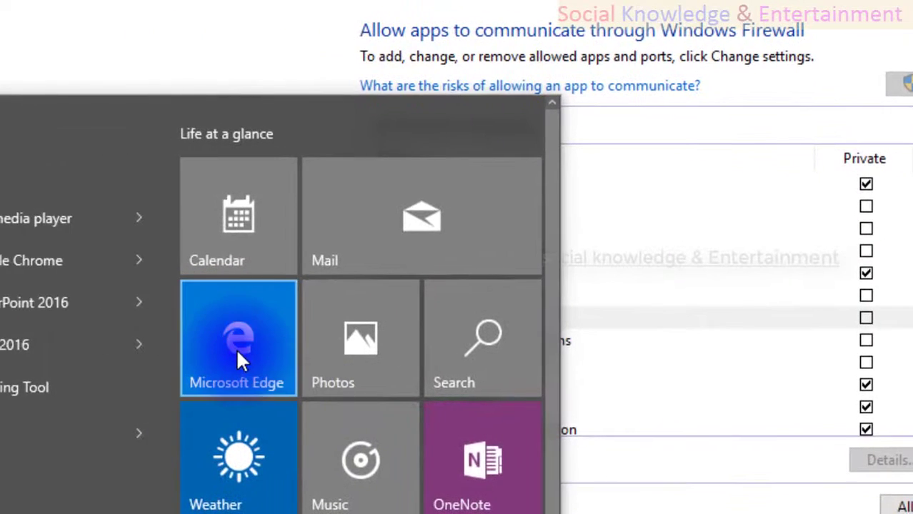
pyautogui.press('super')
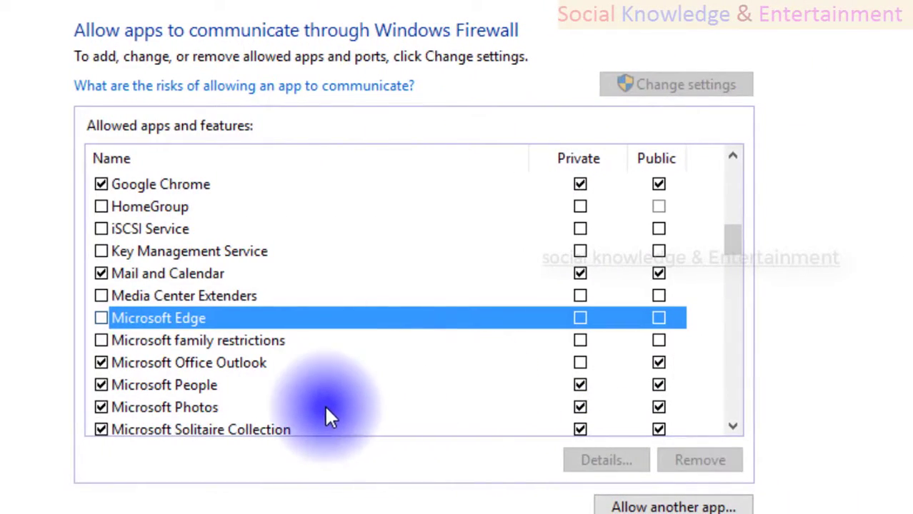
# Block Microsoft People on both private and public networks
pyautogui.scroll(1, 520, 400)
pyautogui.scroll(-2, 519, 400)
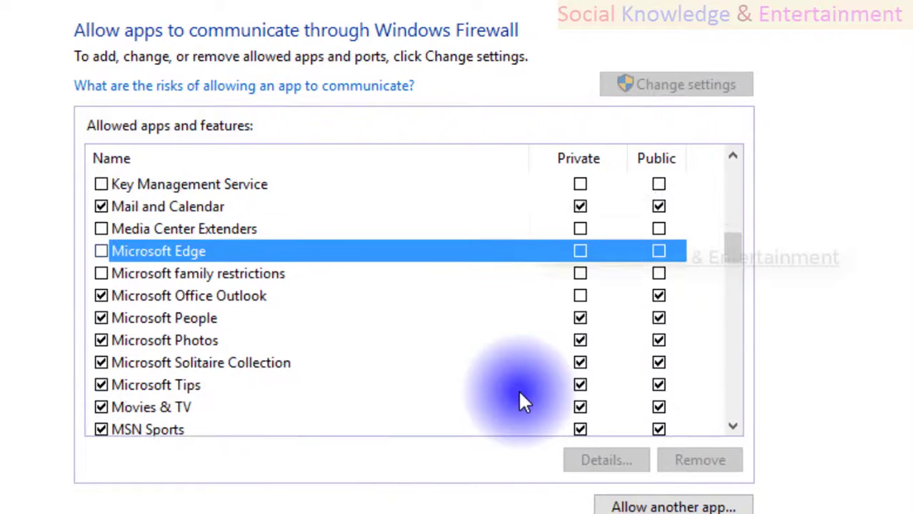
pyautogui.scroll(-1, 521, 401)
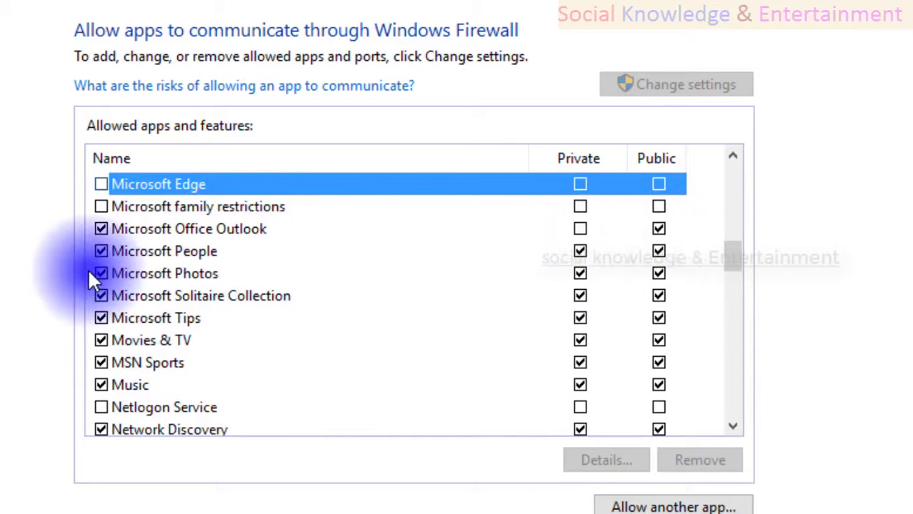
pyautogui.click(579, 251)
pyautogui.click(658, 250)
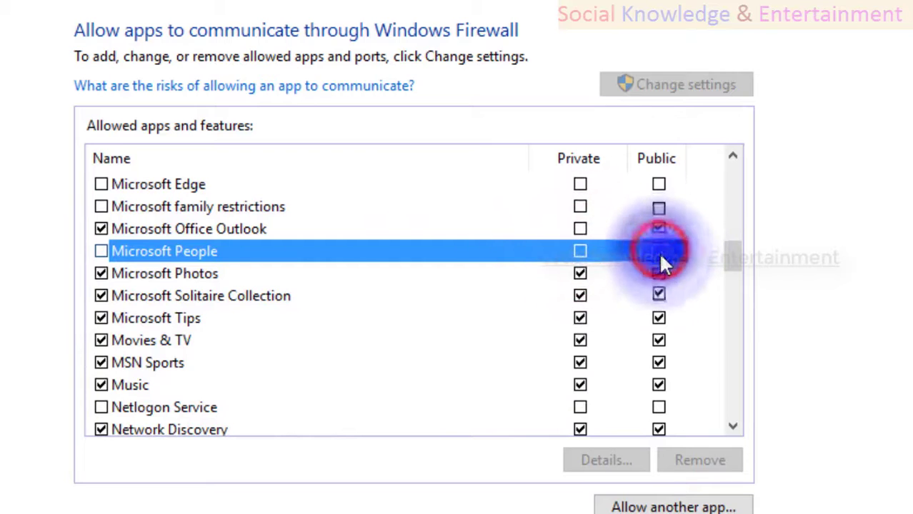
# Block Microsoft Photos on public and private networks and point out the Photos app among the Start tiles
pyautogui.click(660, 272)
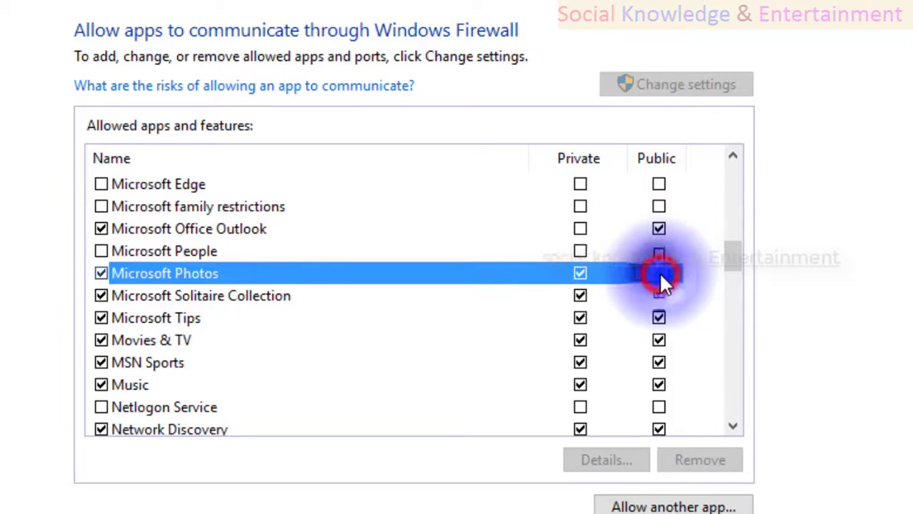
pyautogui.click(576, 275)
pyautogui.press('super')
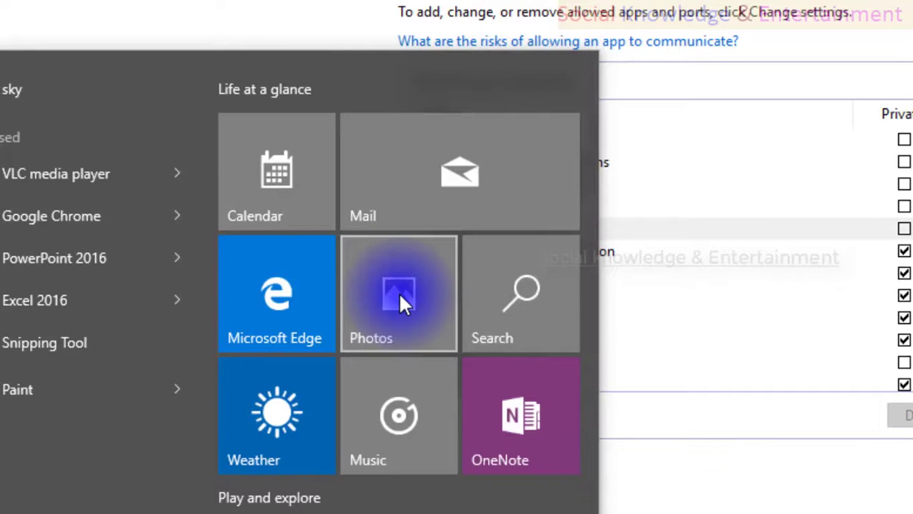
pyautogui.click(714, 504)
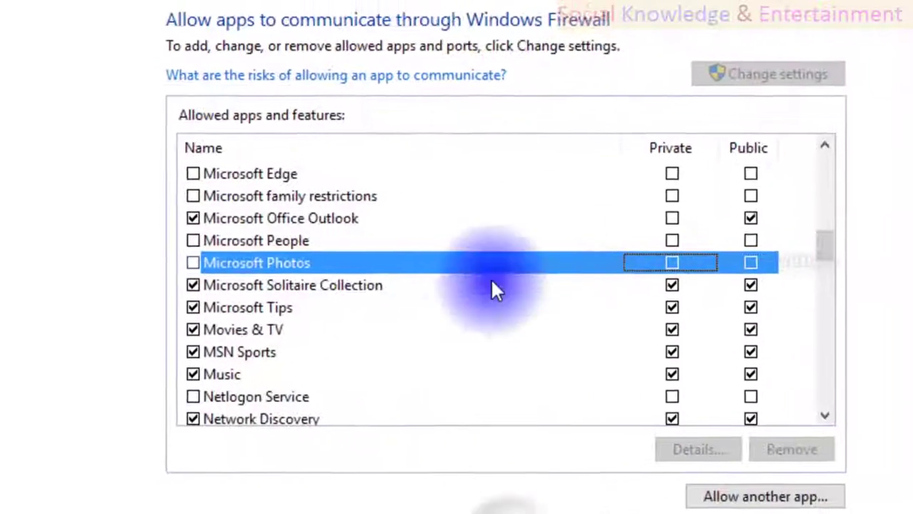